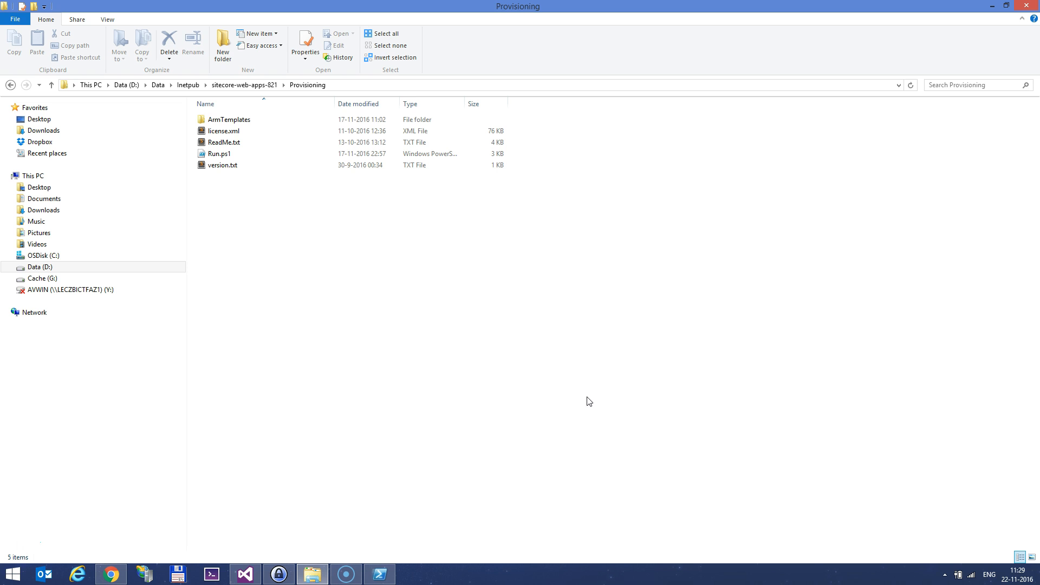
Bring the Chrome window showing the mLab home page to the front
left_click(111, 573)
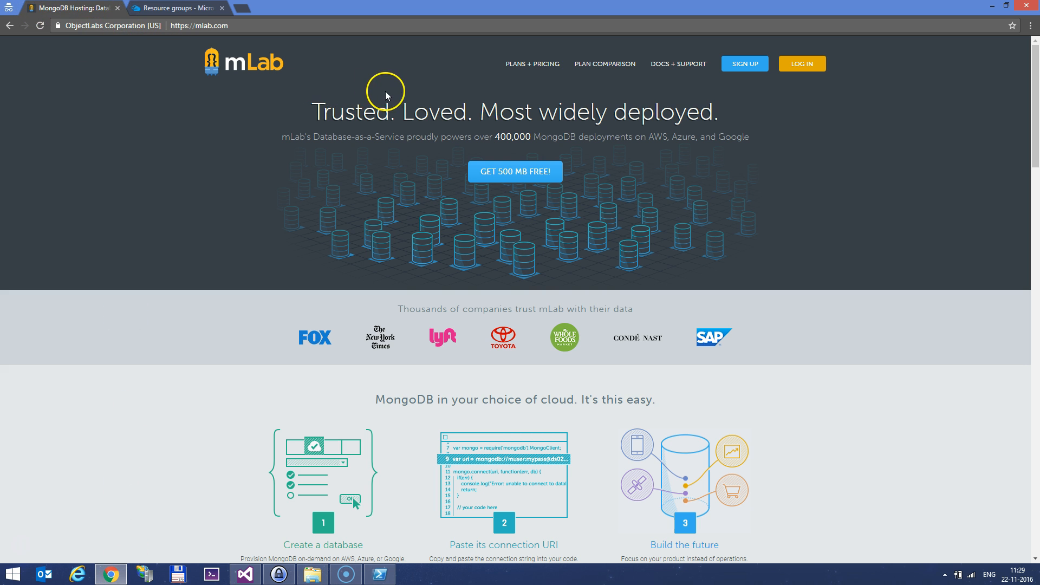
Log in to mLab with the account user name and password copied from KeePass
left_click(800, 63)
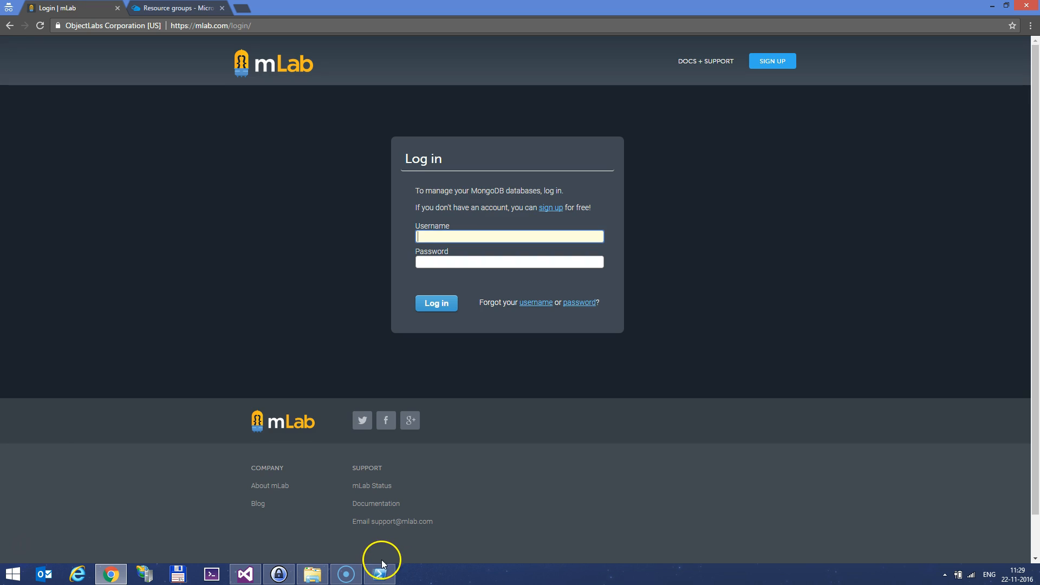
left_click(272, 576)
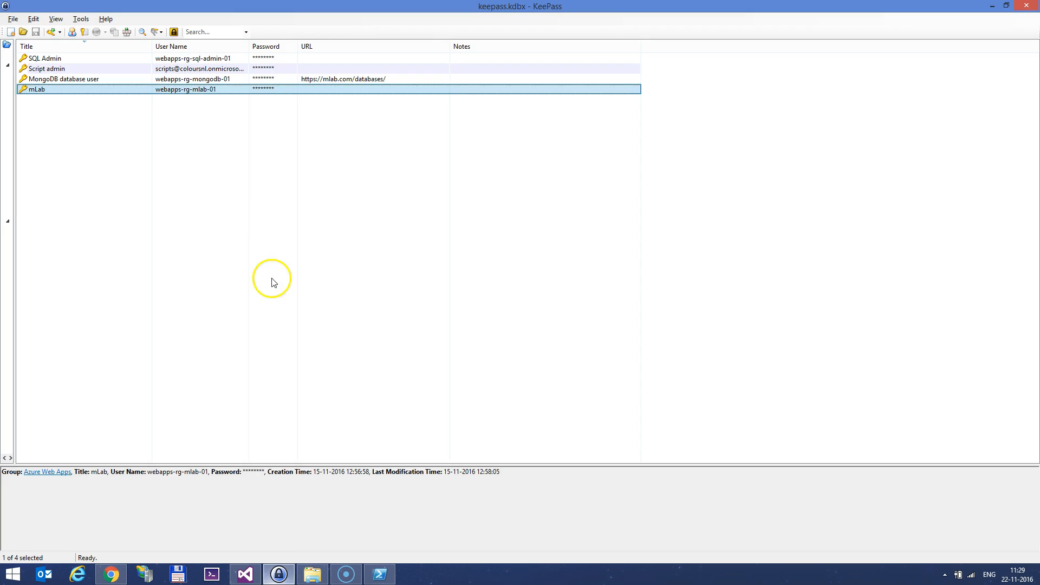
double_click(209, 90)
key("alt+Tab")
key("ctrl+v")
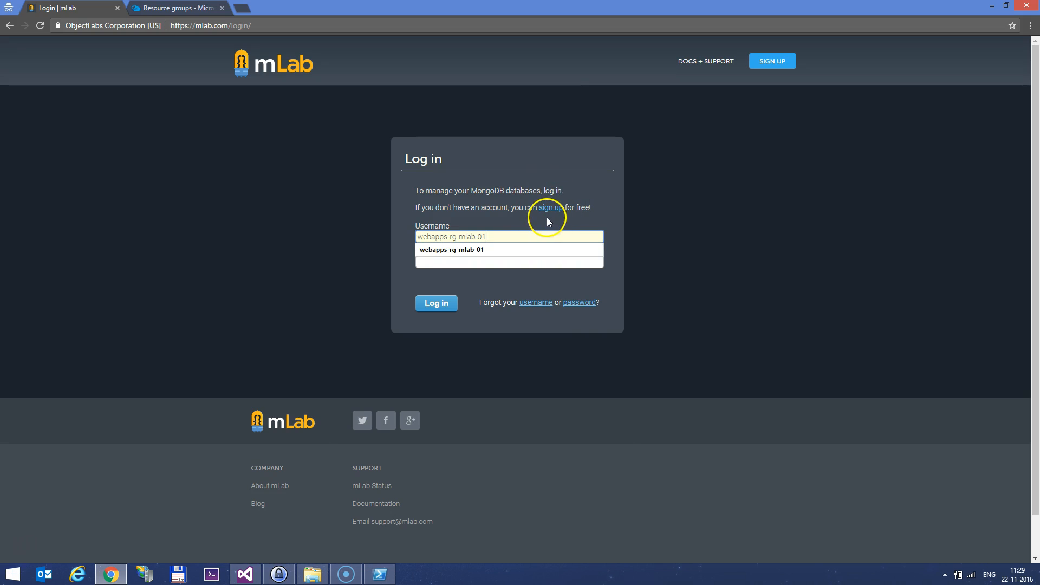
key("alt+Tab")
double_click(279, 90)
key("alt+Tab")
key("ctrl+v")
left_click(431, 302)
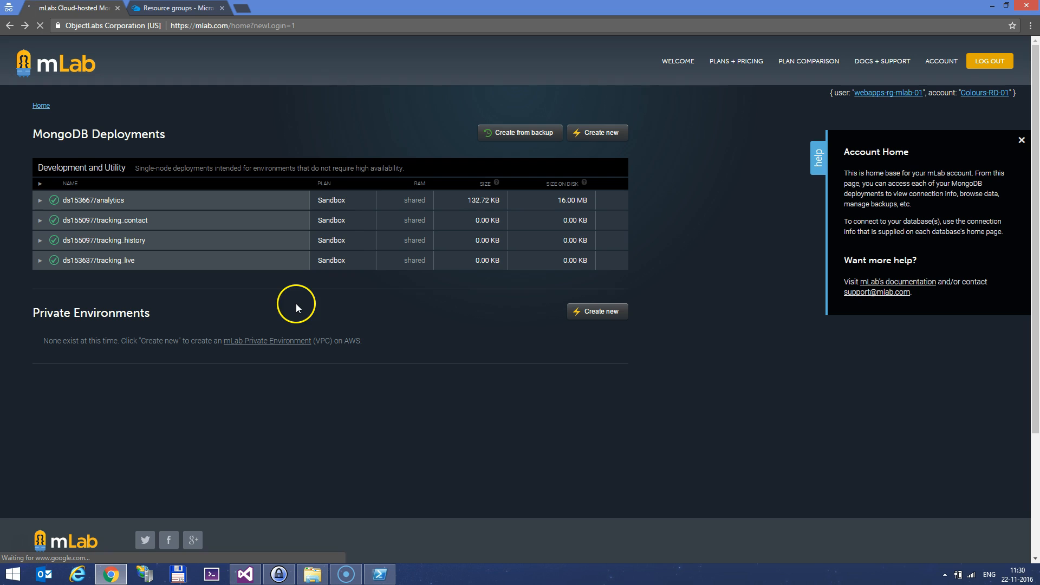
Create a free single-node Sandbox MongoDB deployment named analytics_demo
left_click(623, 135)
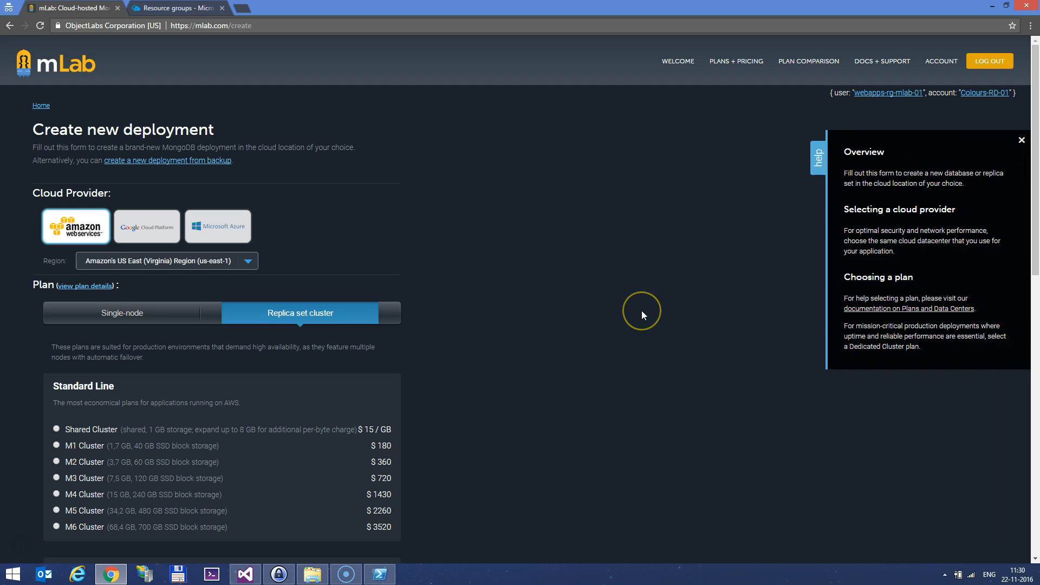
scroll(641, 314, "down", 1)
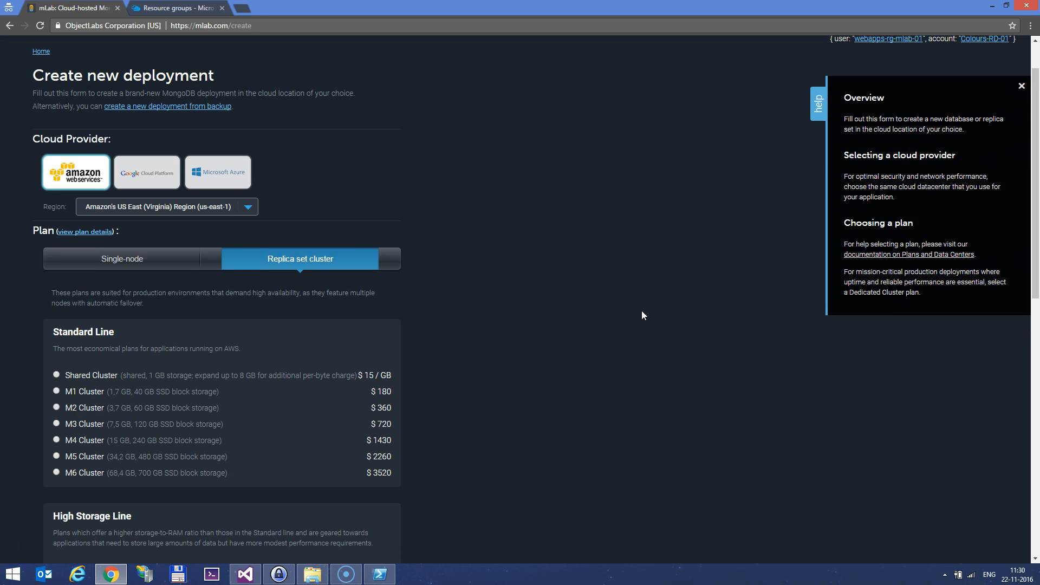
left_click(174, 260)
scroll(168, 320, "down", 1)
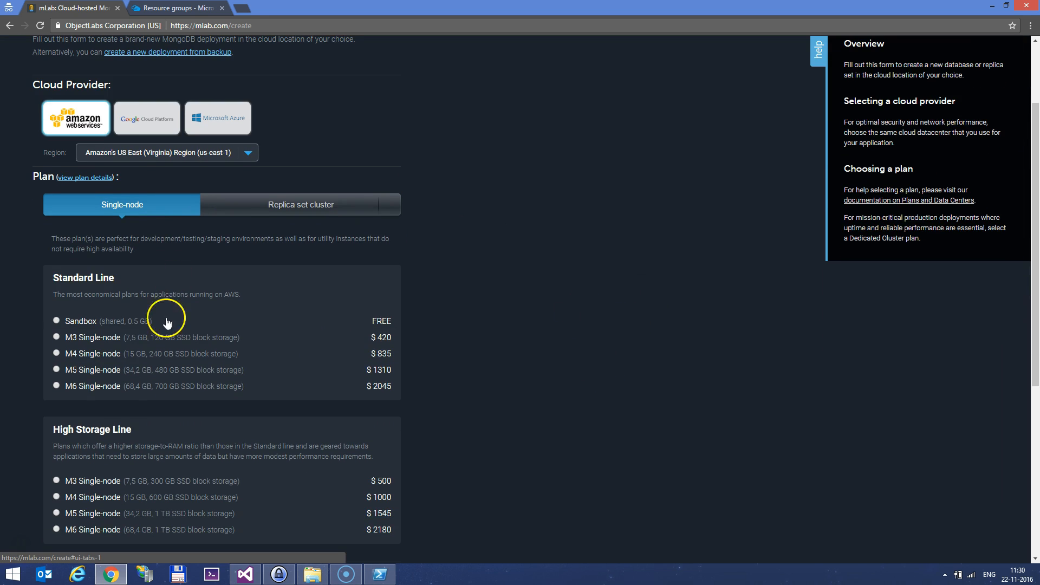
left_click(85, 322)
scroll(352, 384, "down", 3)
left_click(163, 481)
type("analytics_")
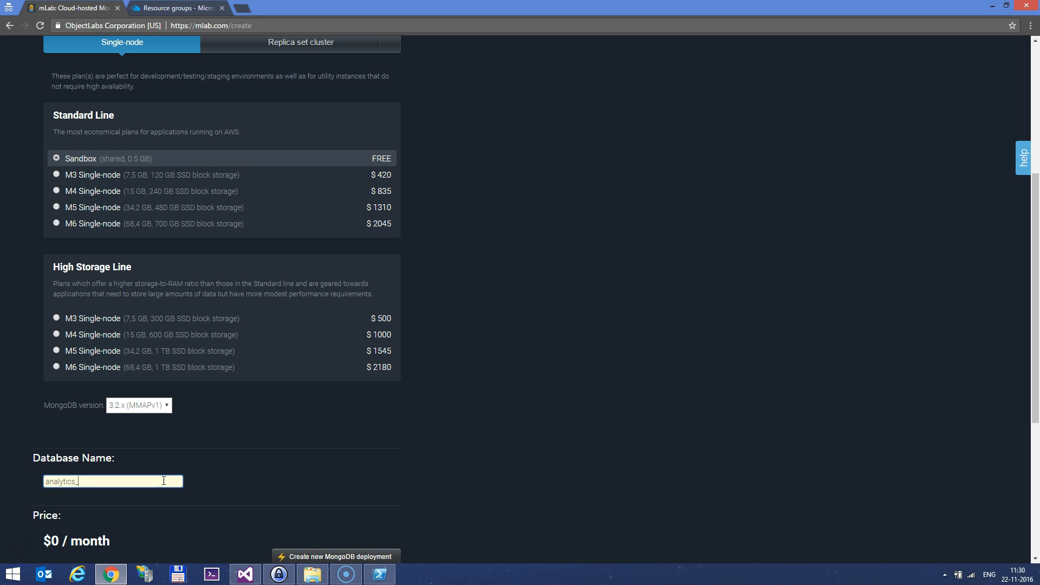
type("demo")
scroll(314, 525, "down", 1)
left_click(318, 504)
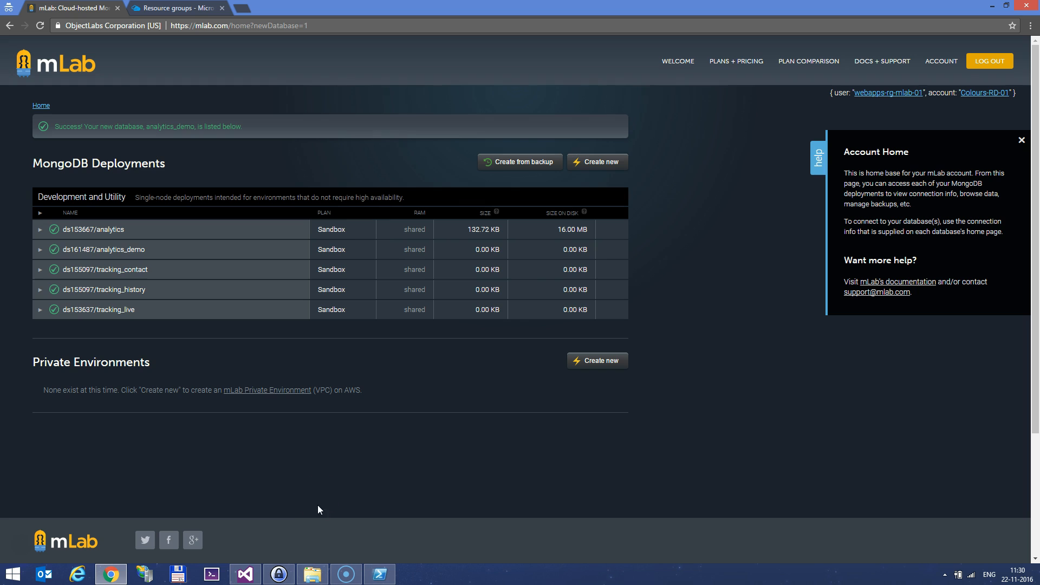
Open the analytics_demo database page and view its Users, cancelling the add-user form
left_click(40, 249)
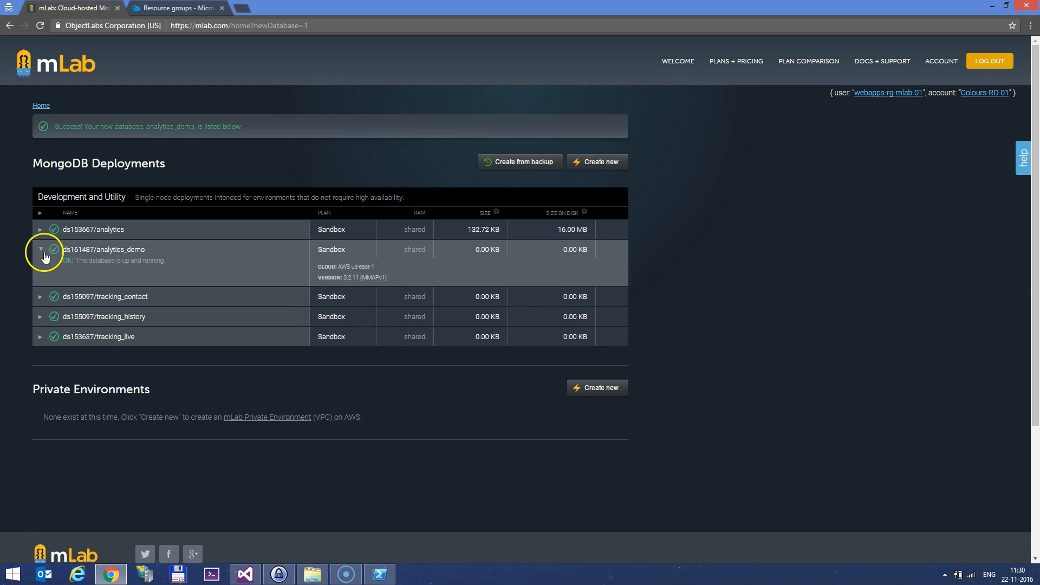
left_click(74, 248)
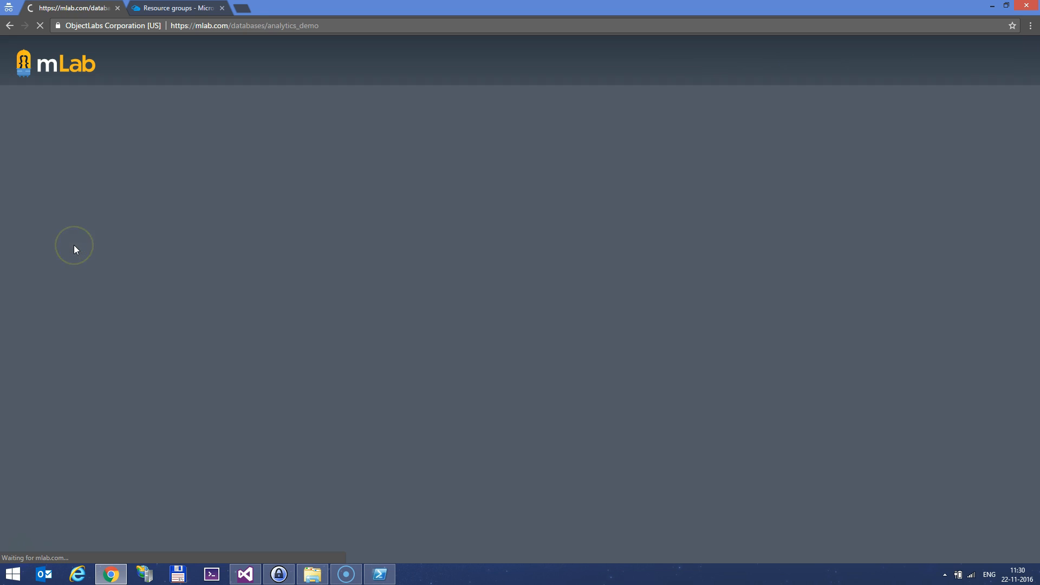
left_click(207, 300)
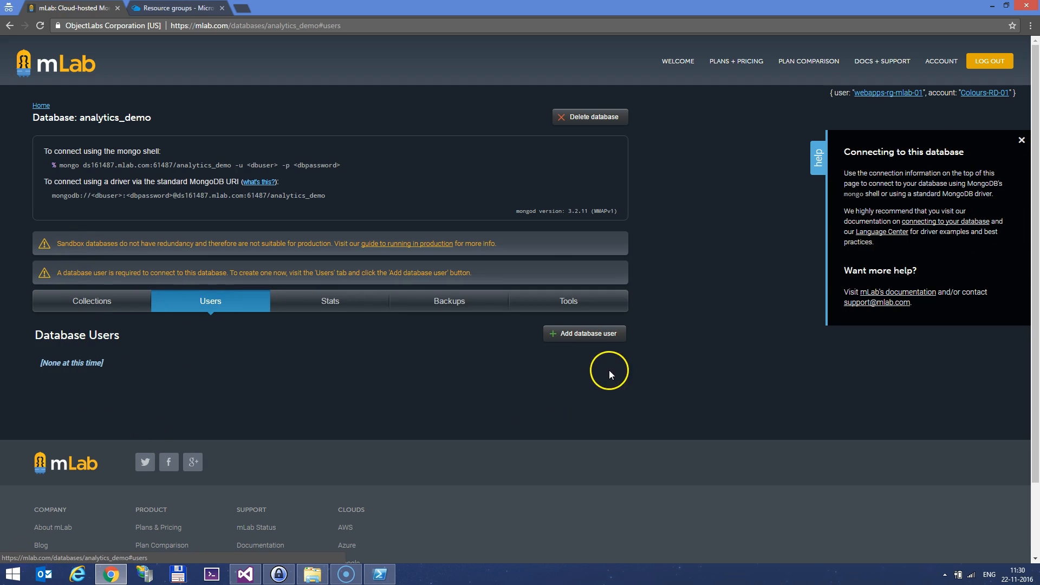
left_click(606, 339)
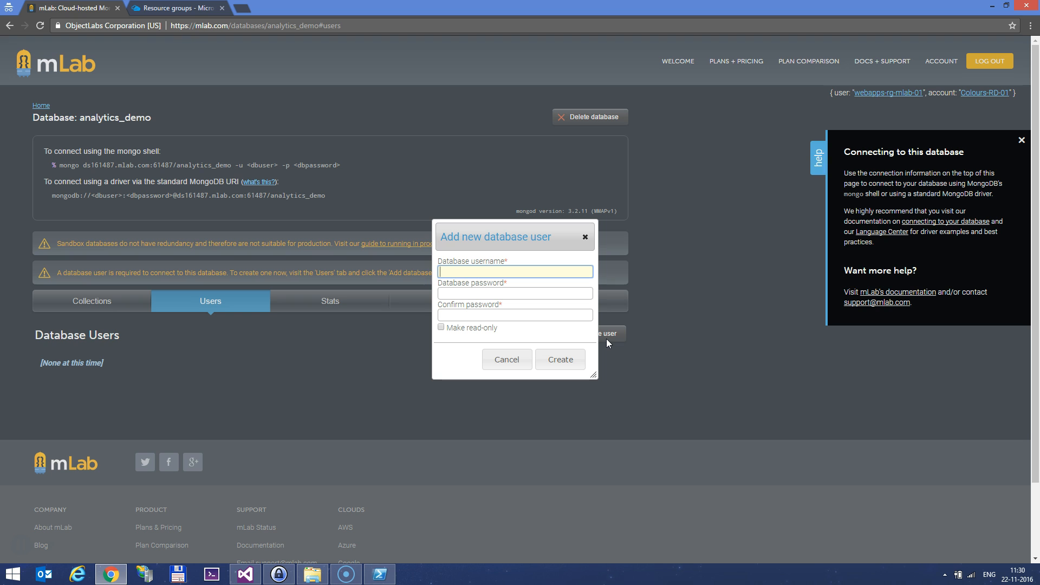
left_click(514, 360)
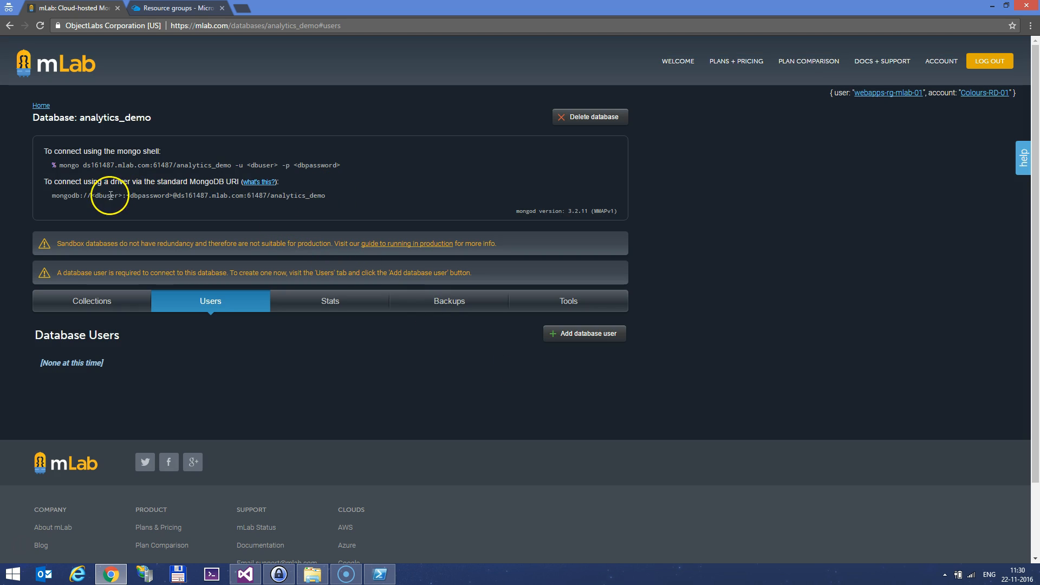
Select the analytics_demo driver URI, then delete the analytics_demo database
left_click_drag(67, 196, 291, 196)
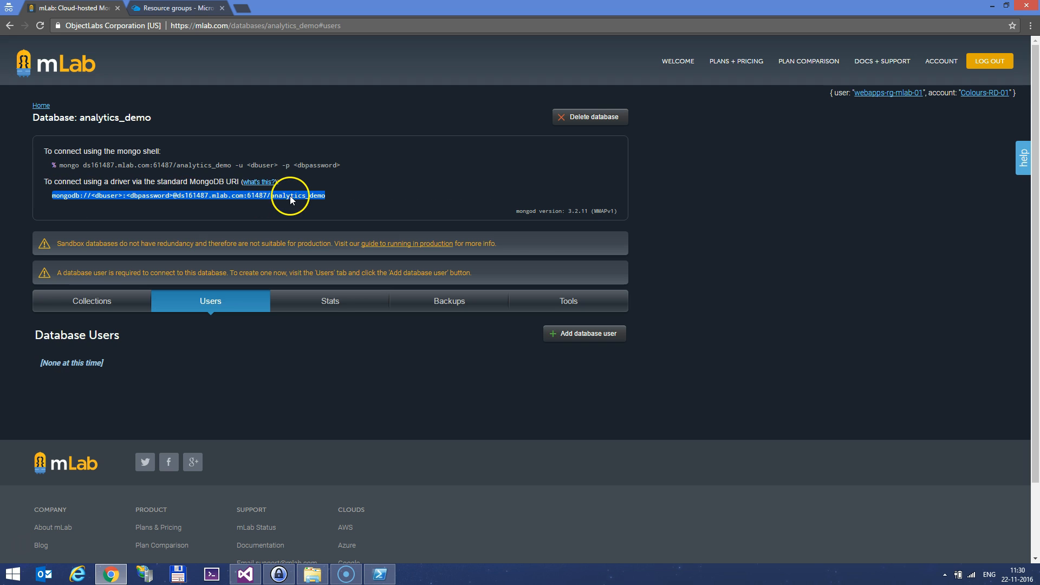
left_click(575, 122)
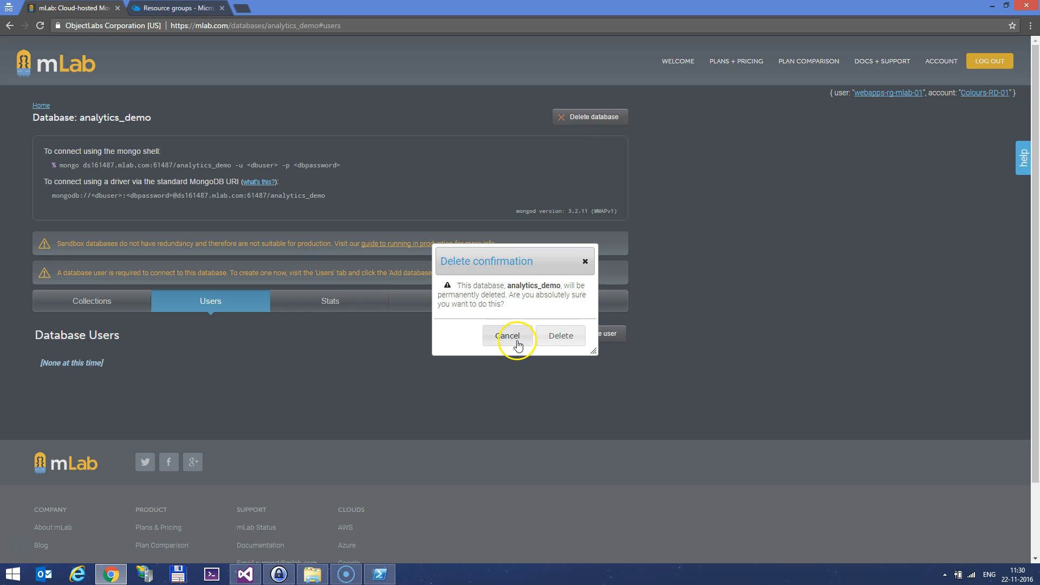
left_click(568, 338)
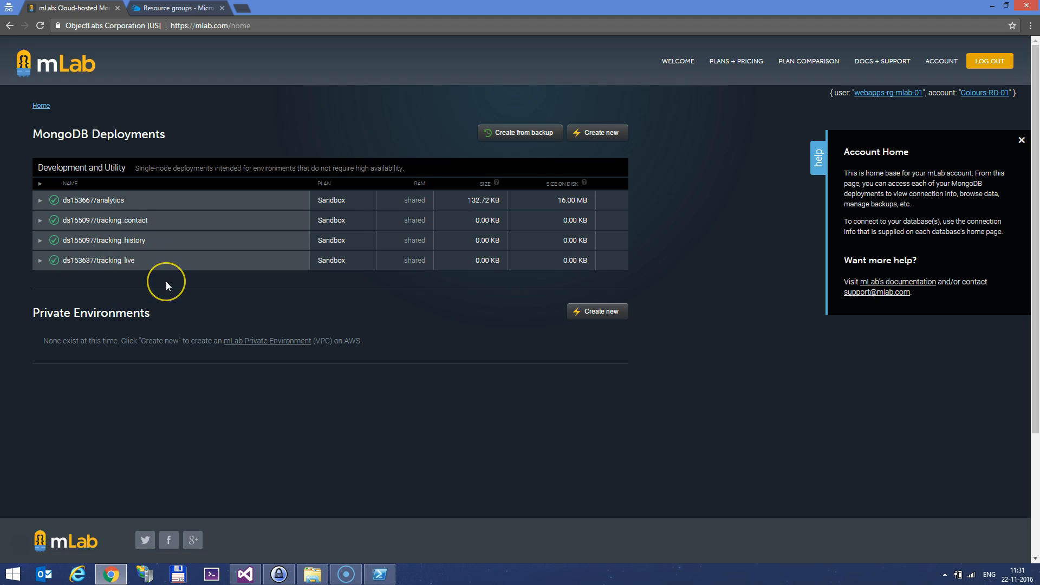
Open the analytics database page and select its full connection URI
left_click(123, 203)
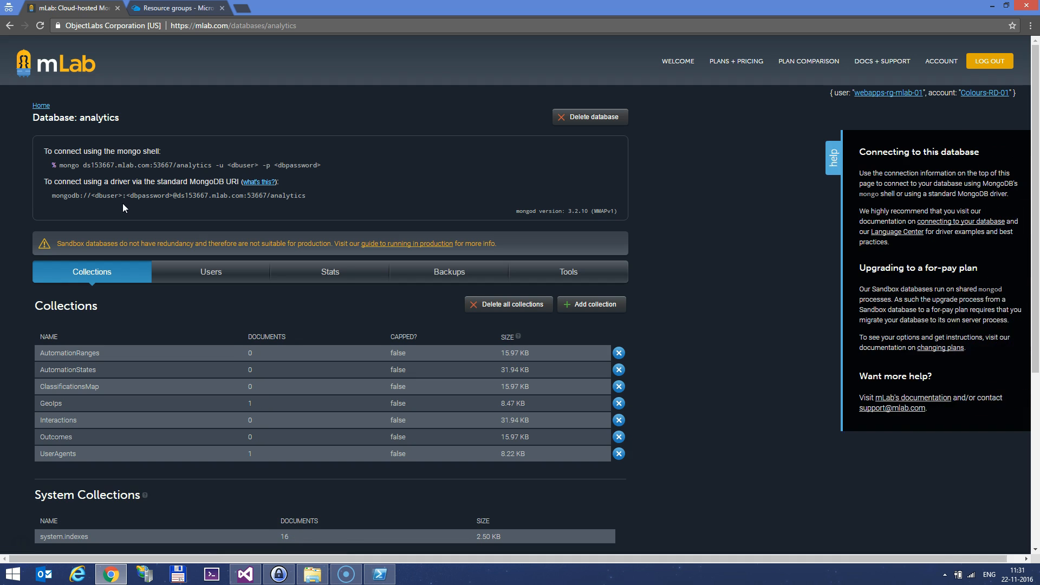
left_click(113, 199)
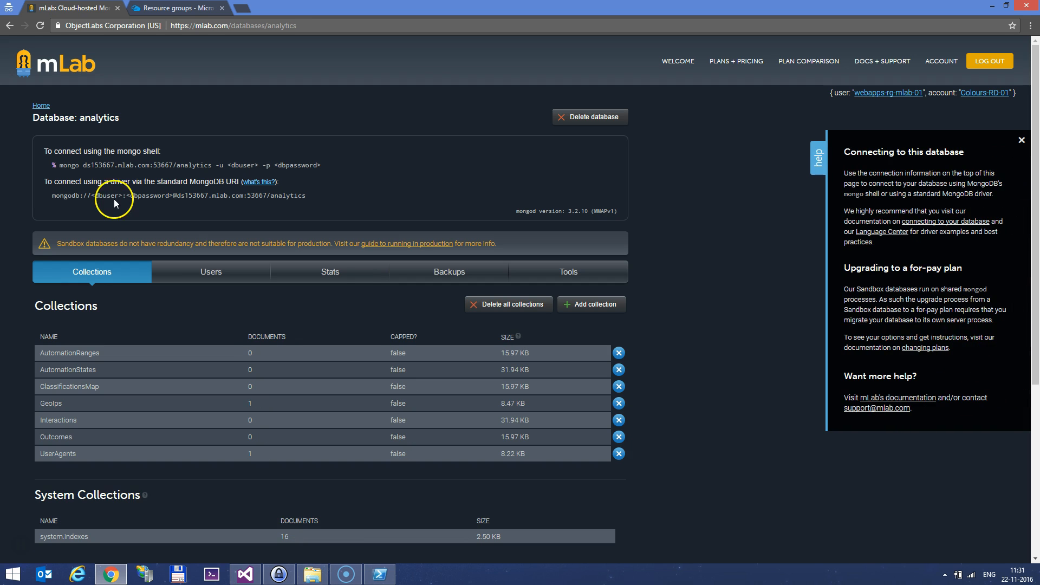
triple_click(268, 199)
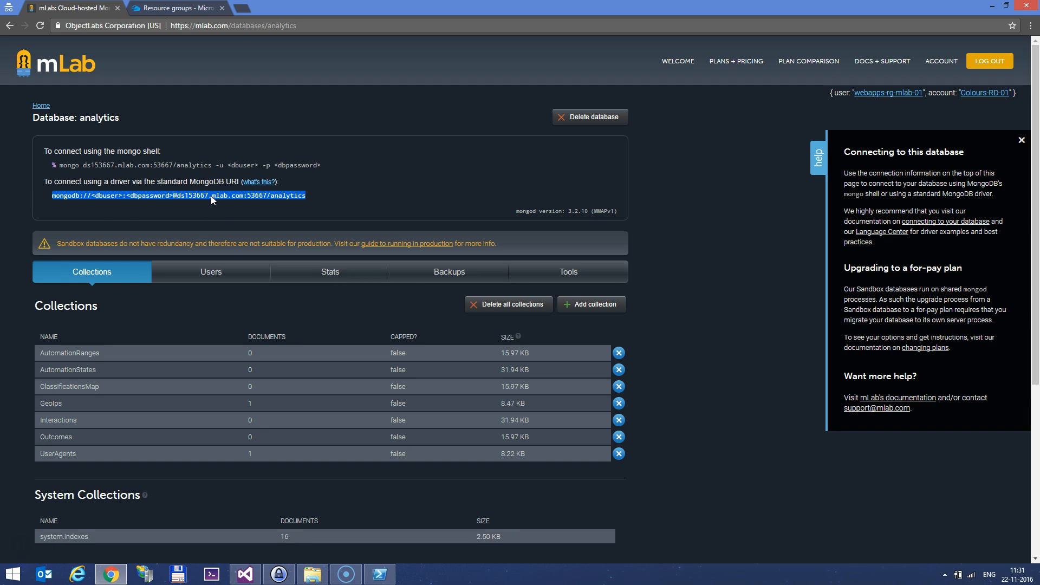
left_click(312, 574)
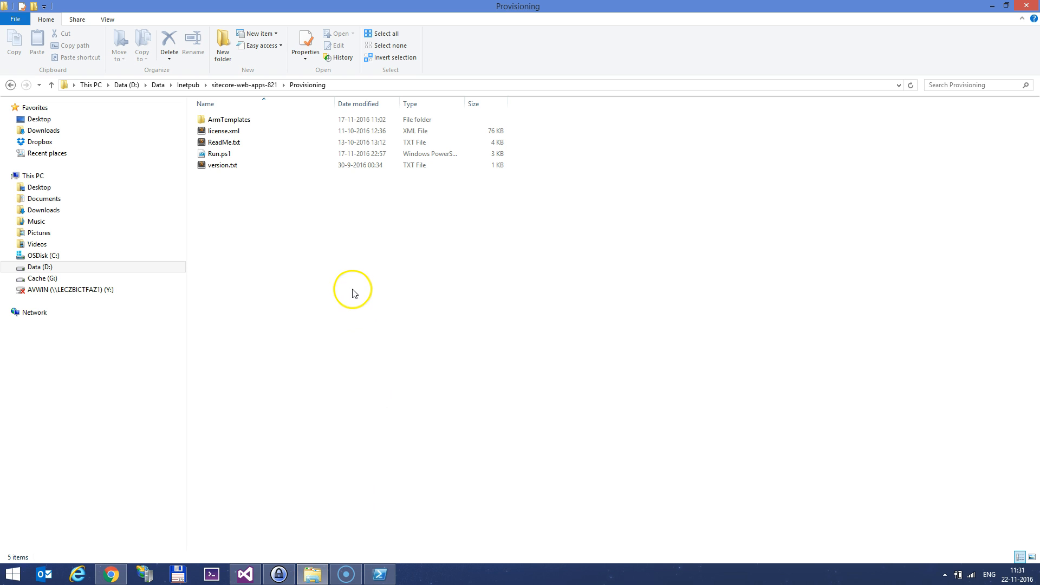
Open the ArmTemplates folder and open xP1.Template.params.json in Sublime Text
left_click(217, 132)
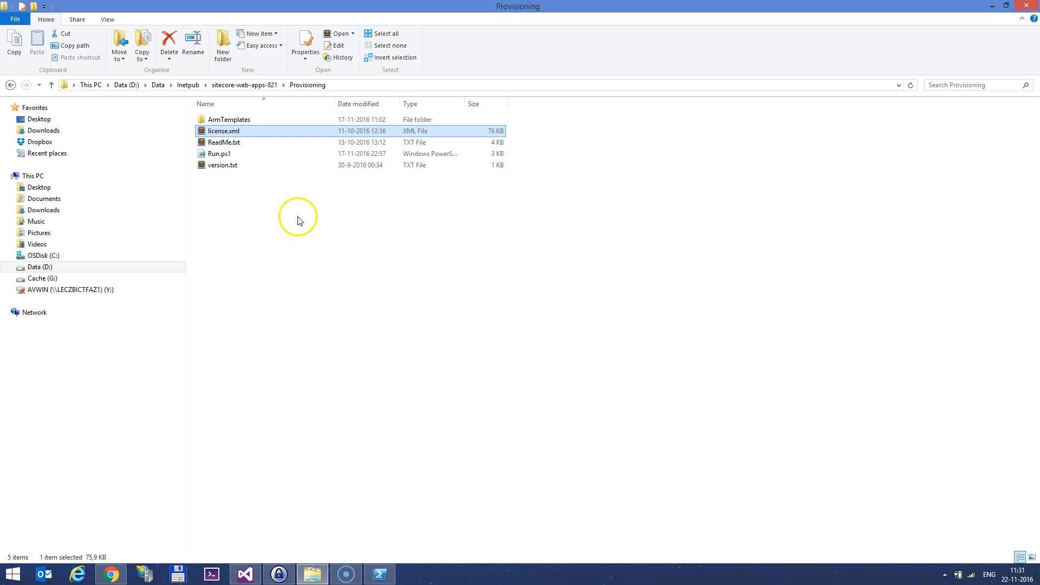
double_click(255, 120)
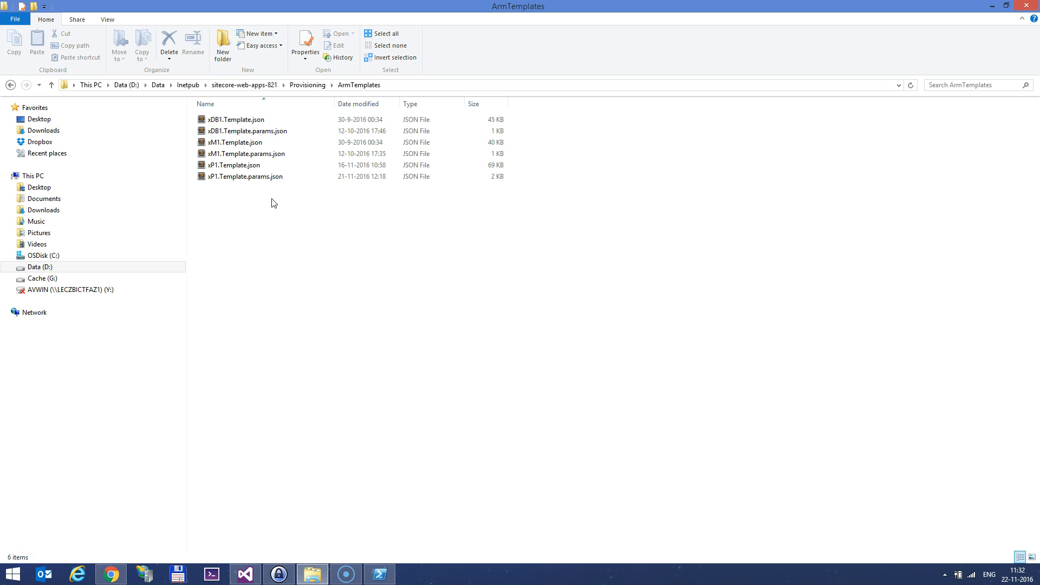
left_click_drag(282, 212, 252, 163)
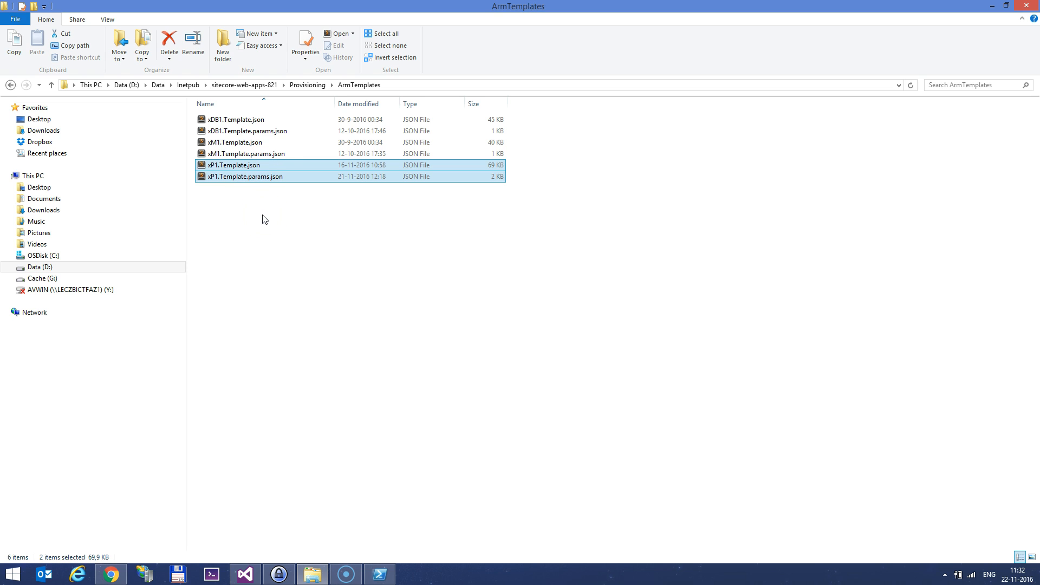
double_click(271, 176)
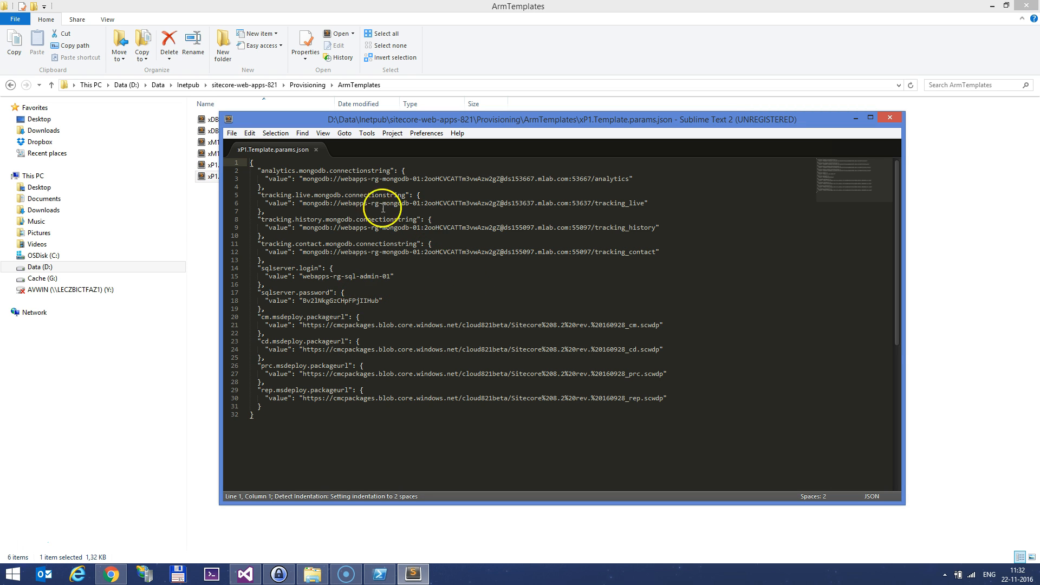
Review the mLab connection strings and CM package URL in xP1.Template.params.json
left_click_drag(303, 179, 629, 179)
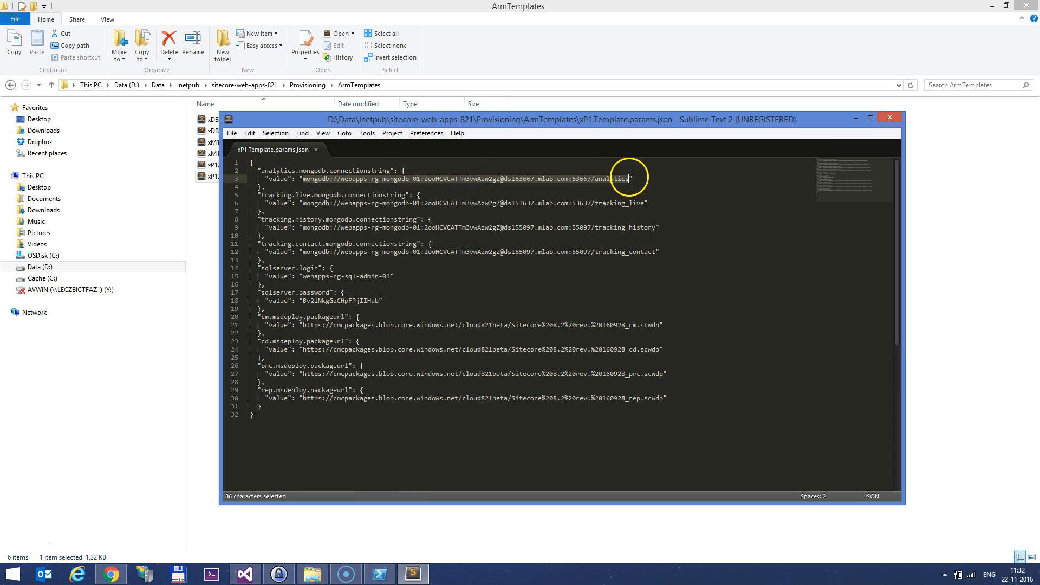
left_click_drag(304, 203, 644, 203)
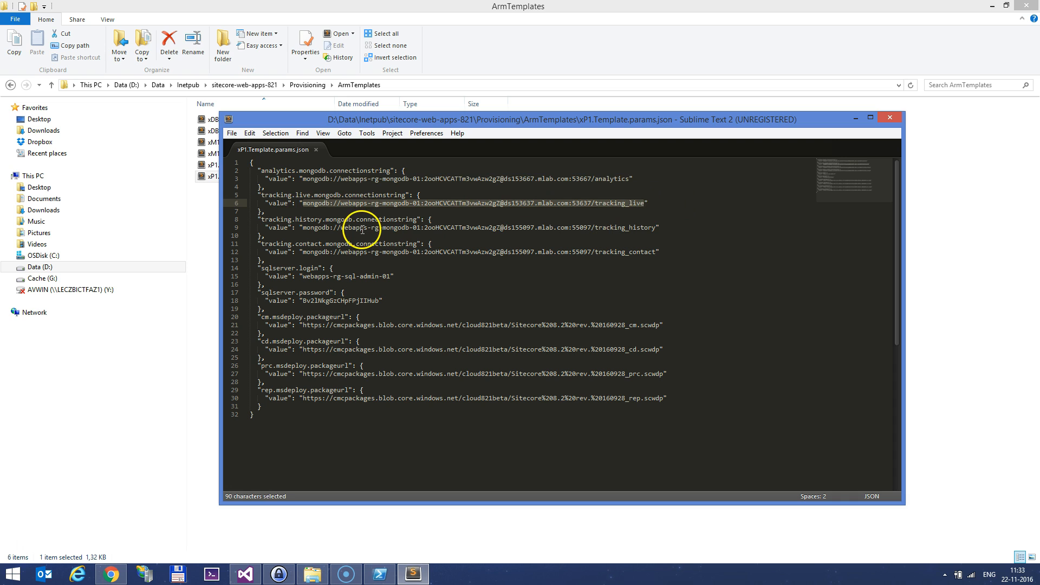
left_click_drag(303, 227, 656, 227)
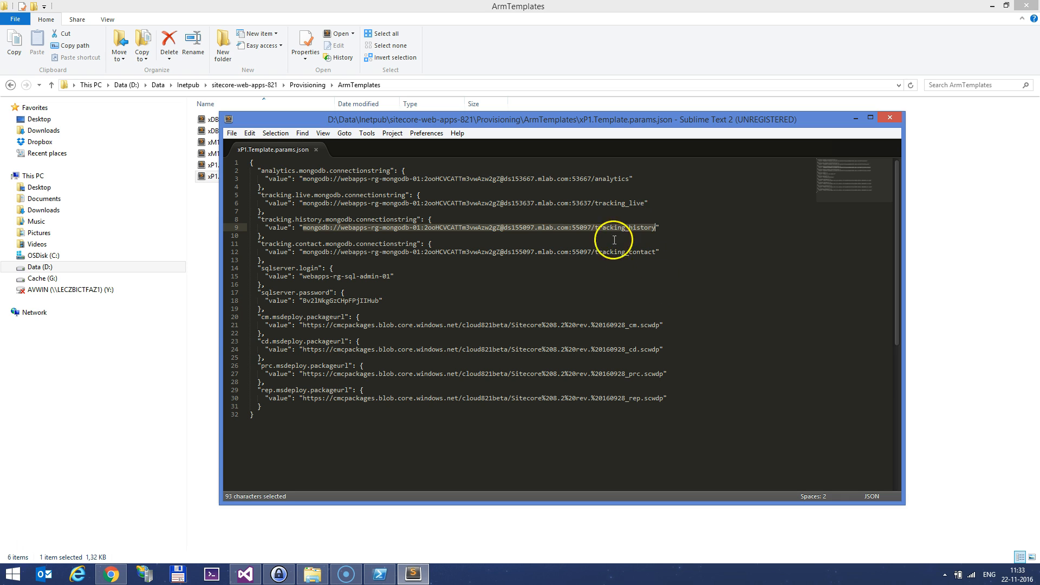
left_click_drag(254, 268, 403, 309)
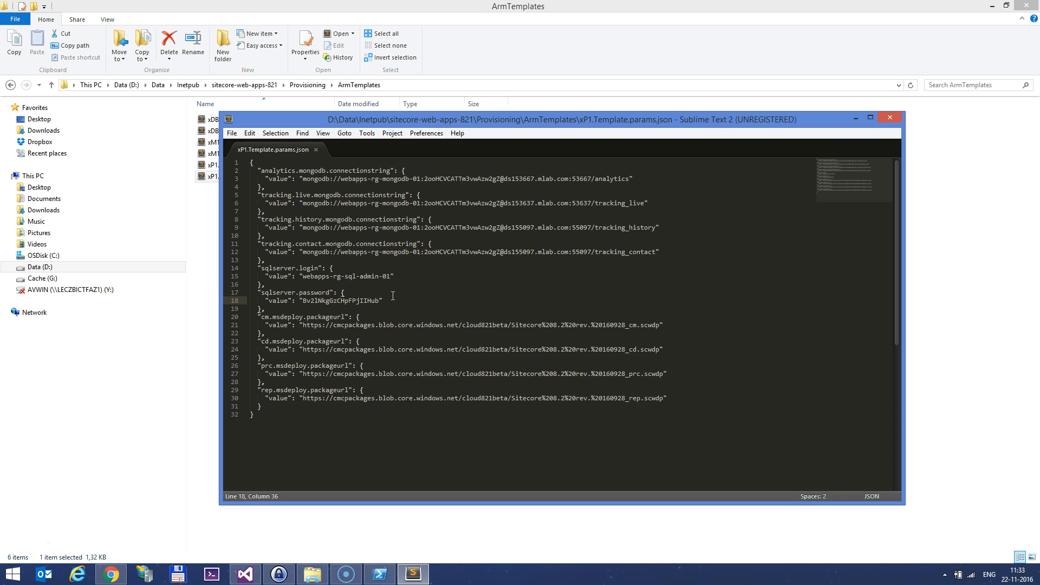
left_click_drag(303, 325, 659, 324)
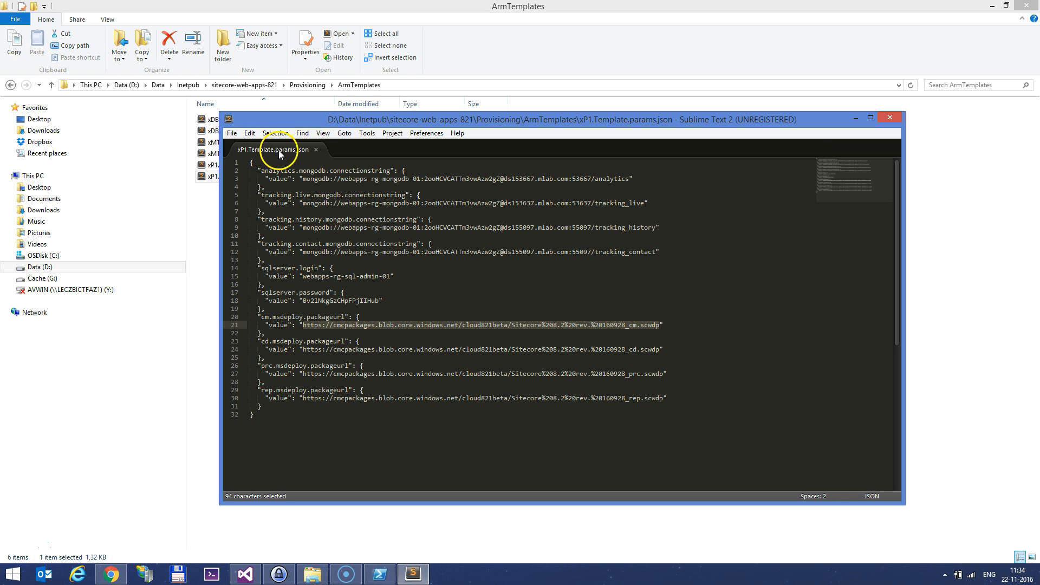
left_click(945, 243)
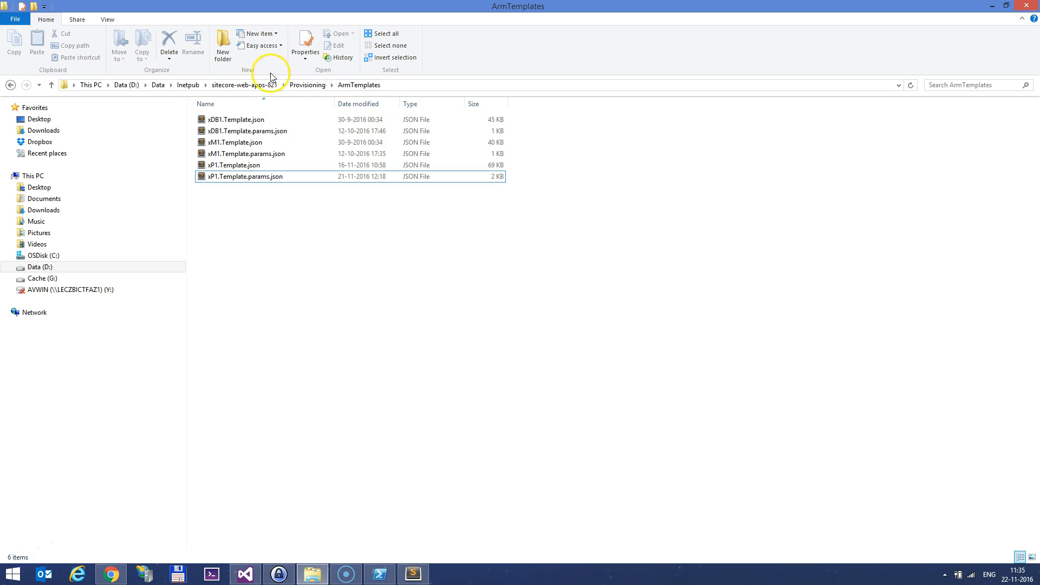
Open Run.ps1 from the Provisioning folder in PowerShell ISE for editing
left_click(306, 86)
left_click(208, 157)
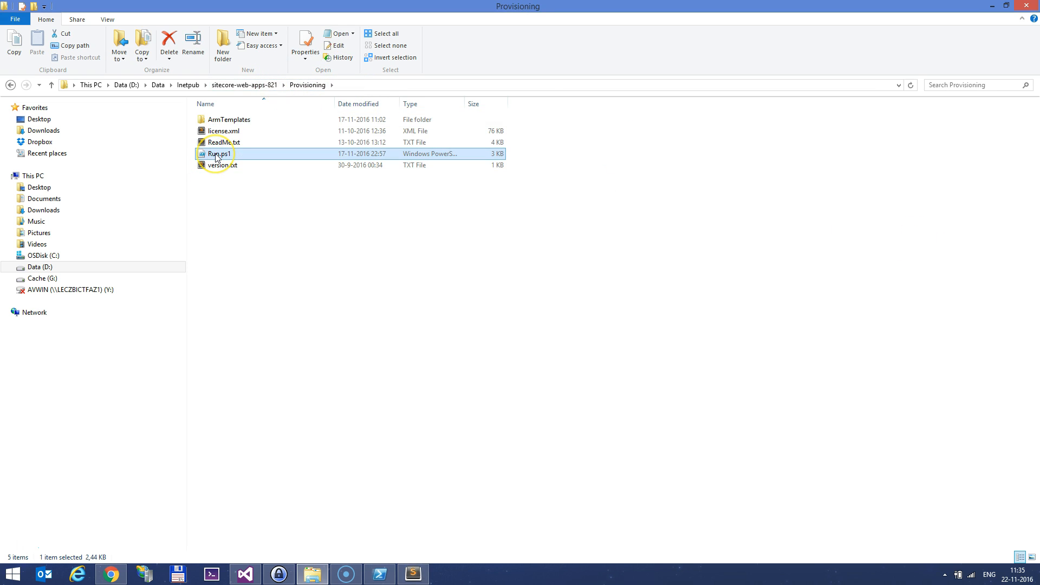
right_click(216, 157)
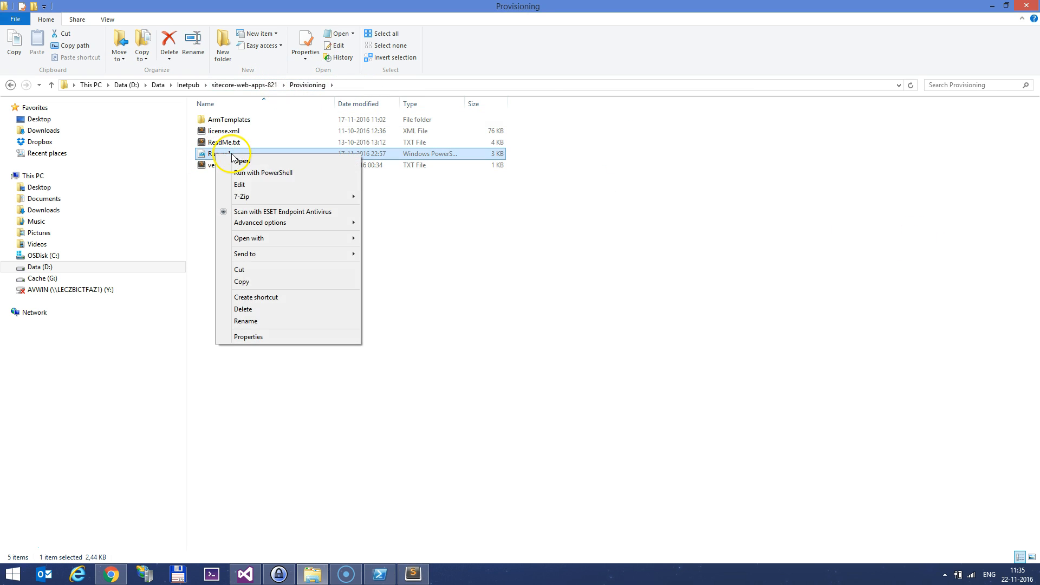
left_click(251, 187)
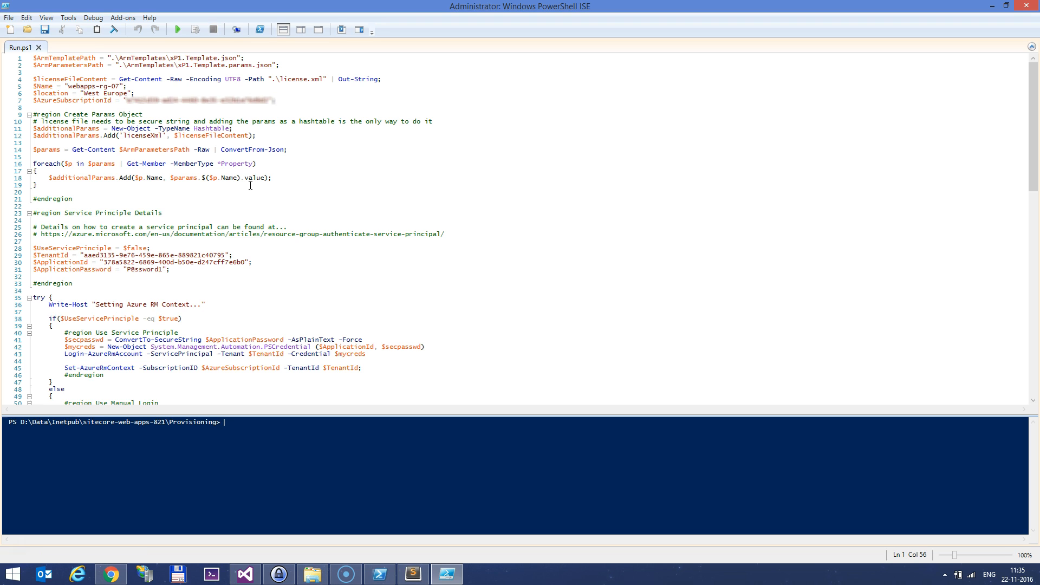
Change the $Name value on line 5 to "webapps-rg-08" and check the West Europe location
left_click_drag(281, 65, 31, 58)
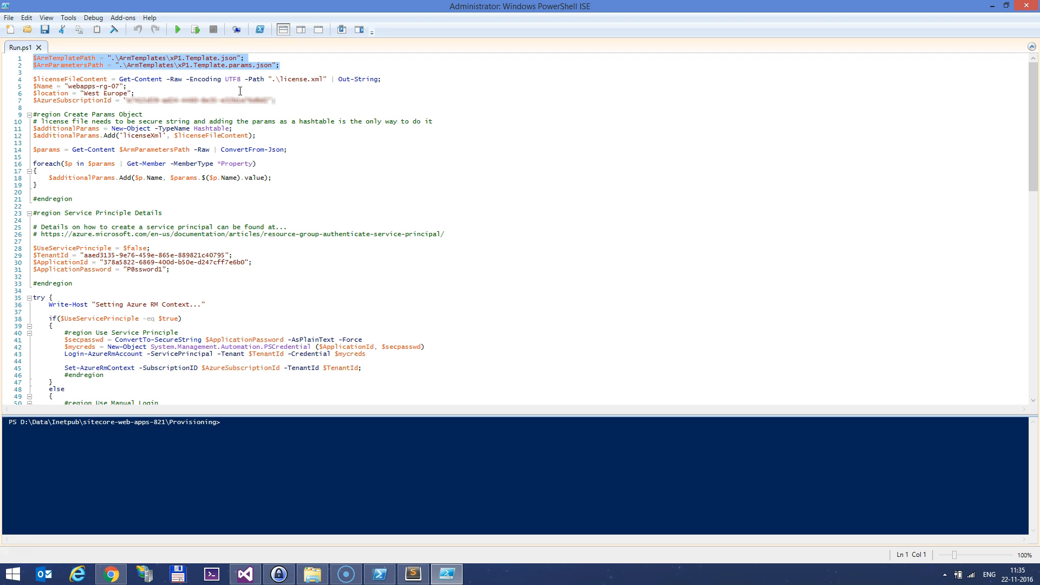
left_click_drag(124, 85, 65, 86)
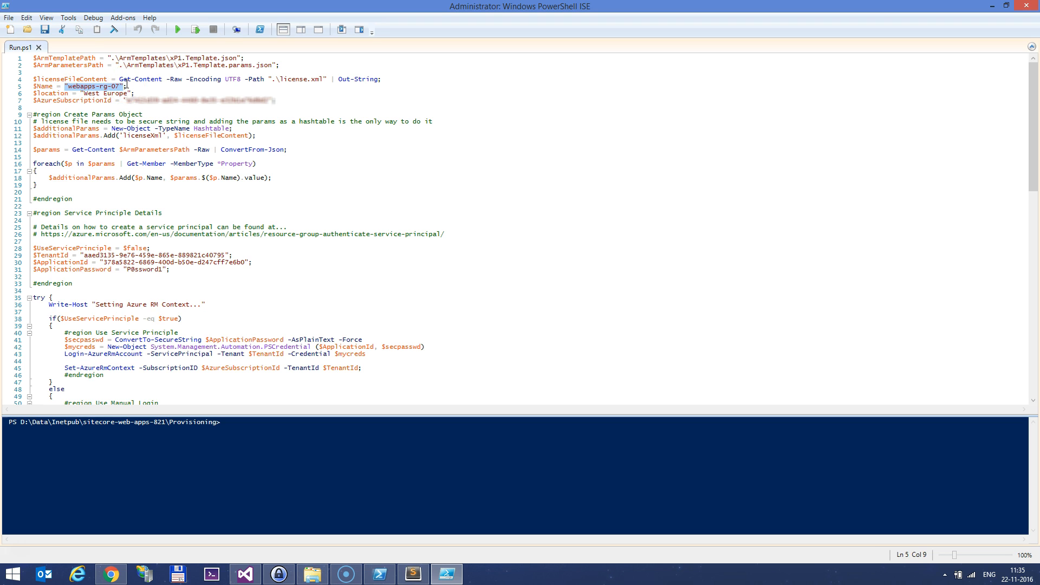
type("\"webapps-rg-08")
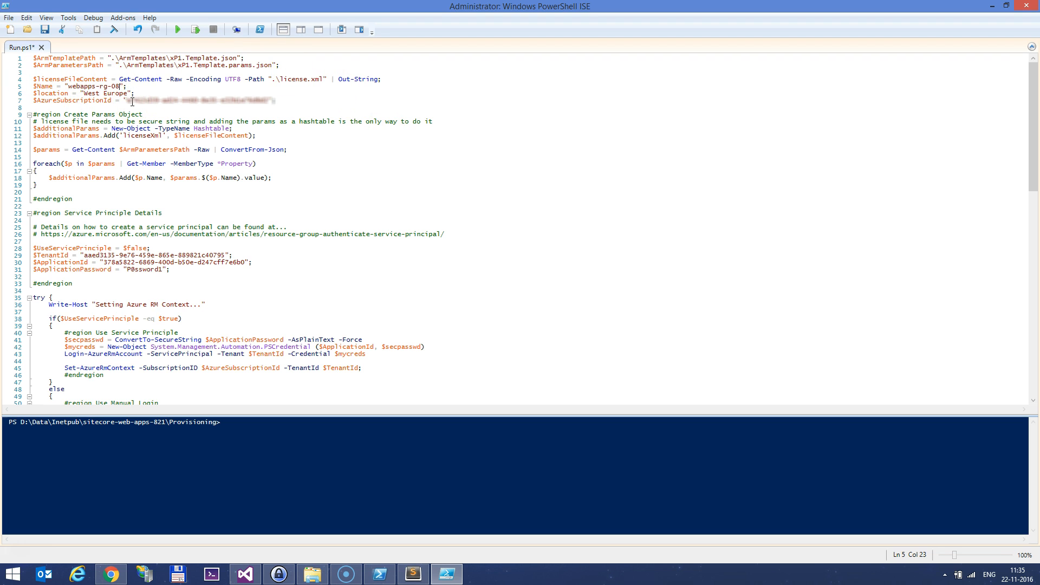
left_click_drag(80, 94, 139, 93)
left_click(313, 572)
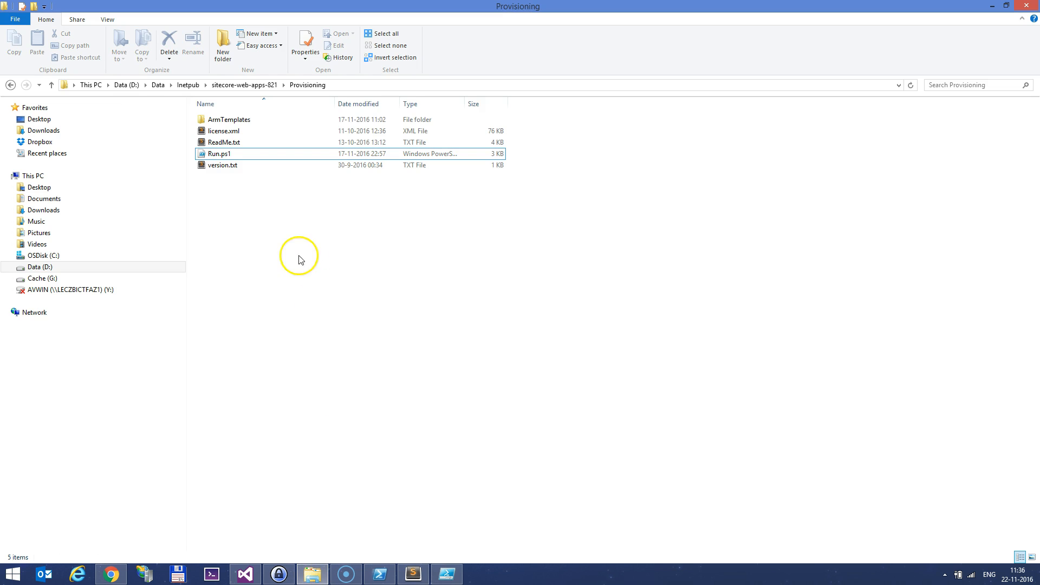
Open xP1.Template.json in Sublime Text and check its West Europe location line
double_click(225, 119)
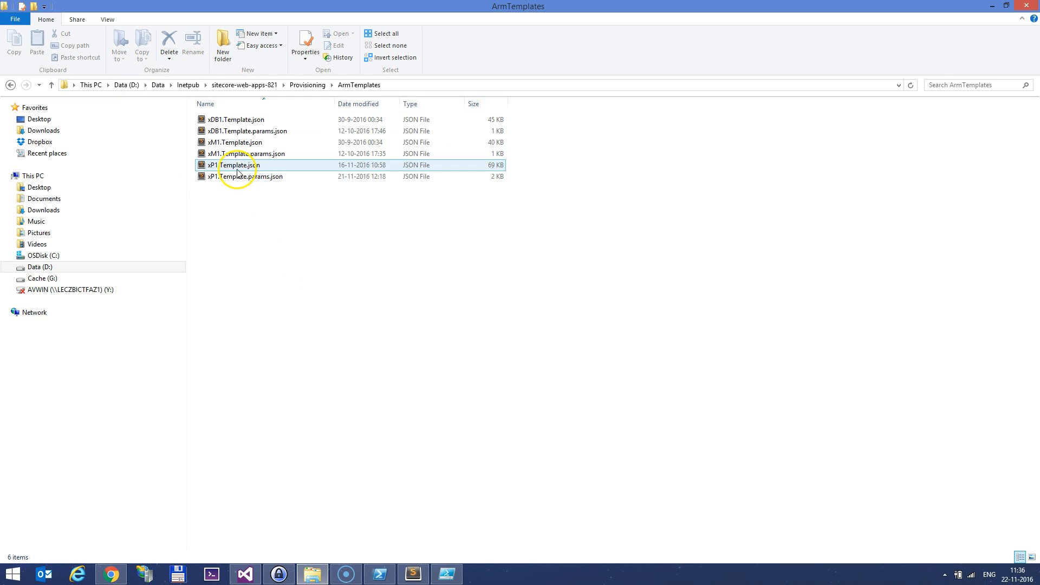
double_click(236, 170)
left_click_drag(837, 176, 880, 451)
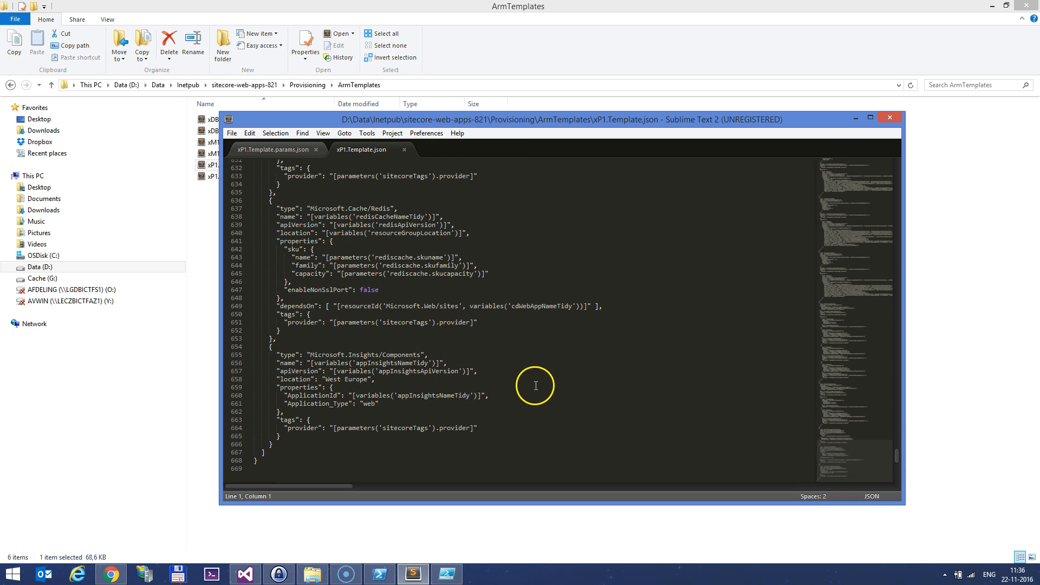
left_click_drag(375, 380, 198, 381)
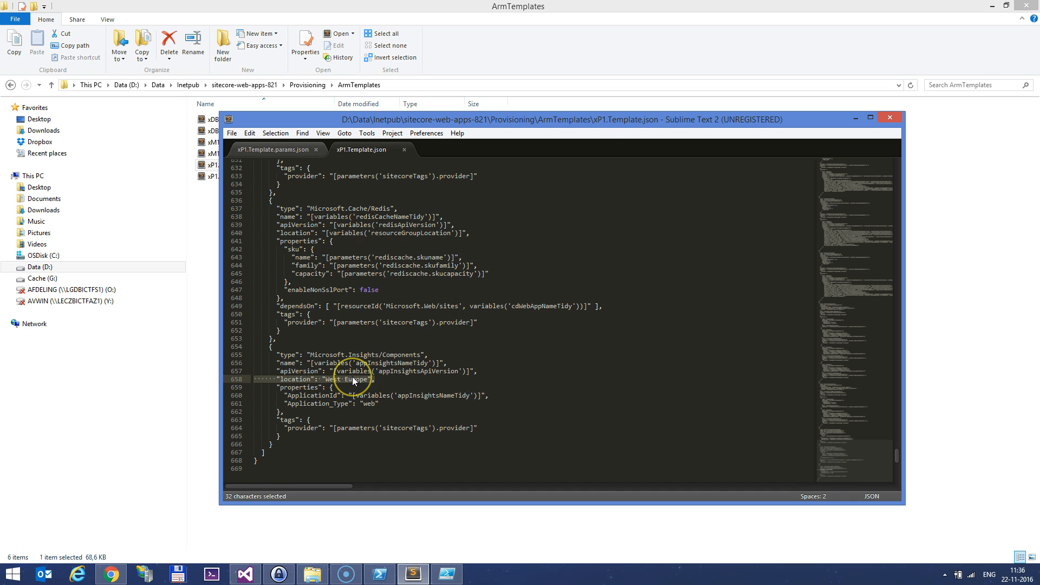
left_click(291, 151)
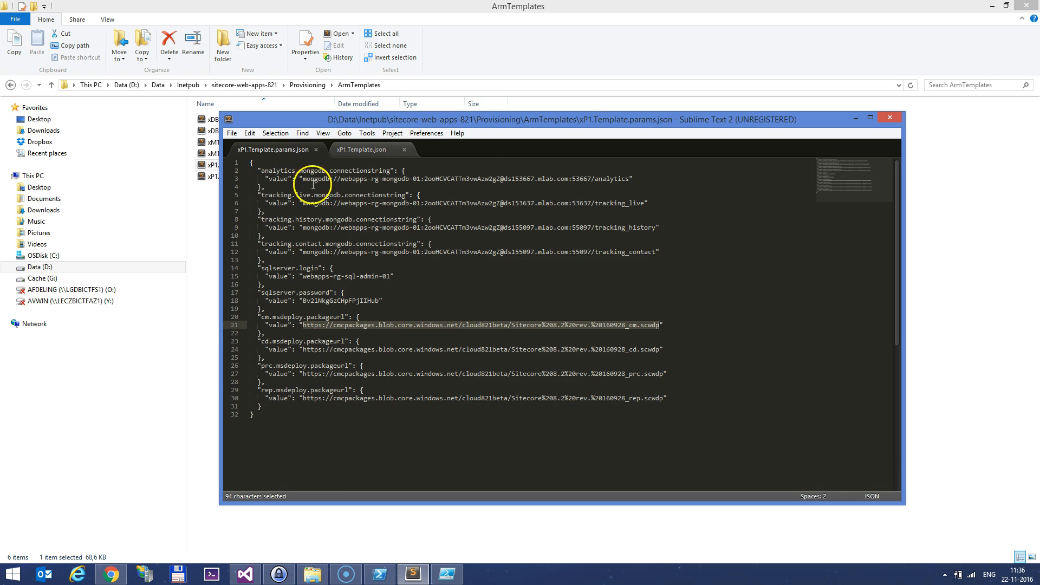
Review Run.ps1's $location and service principal sections, then save it and close PowerShell ISE
left_click(447, 574)
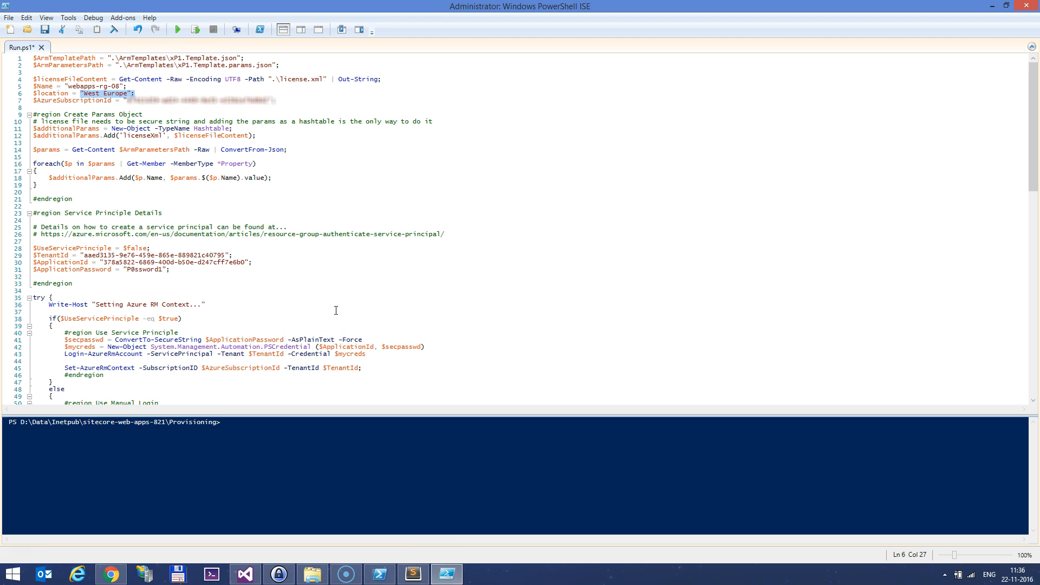
left_click(136, 93)
left_click(33, 94, "shift")
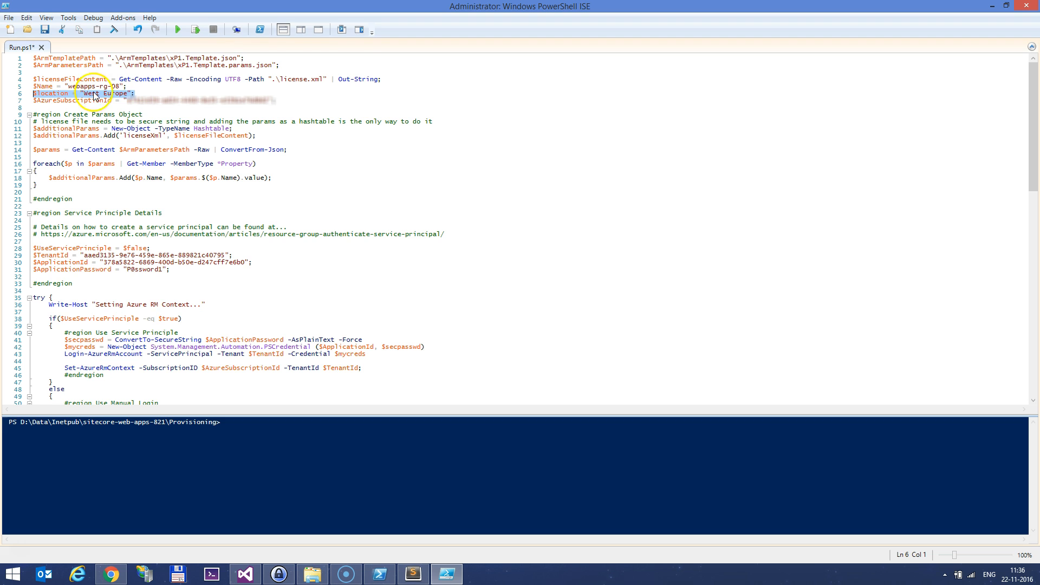
scroll(280, 129, "down", 3)
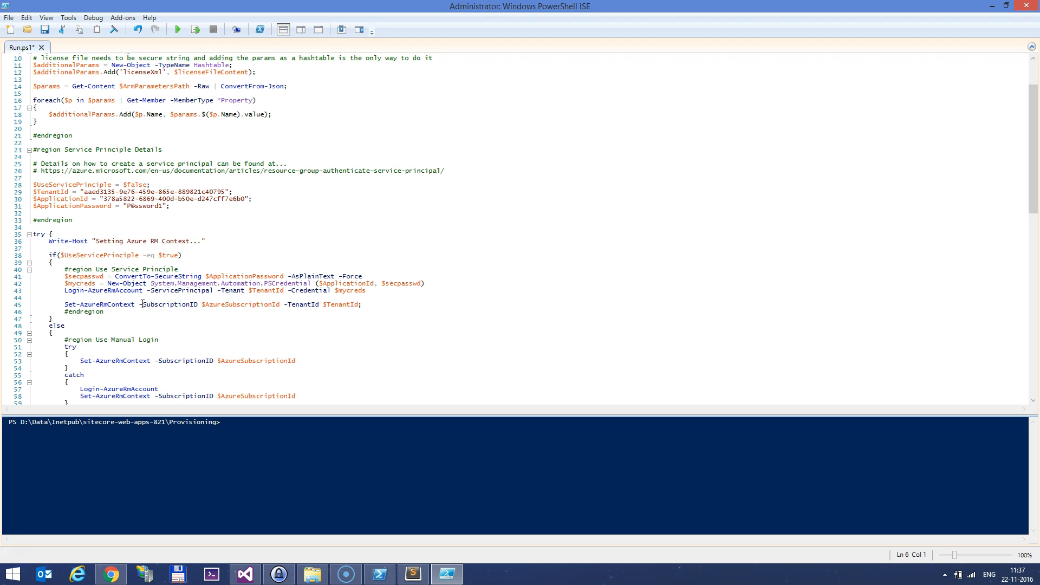
mouse_move(452, 165)
left_mouse_down()
mouse_move(56, 170)
mouse_move(457, 169)
left_mouse_up()
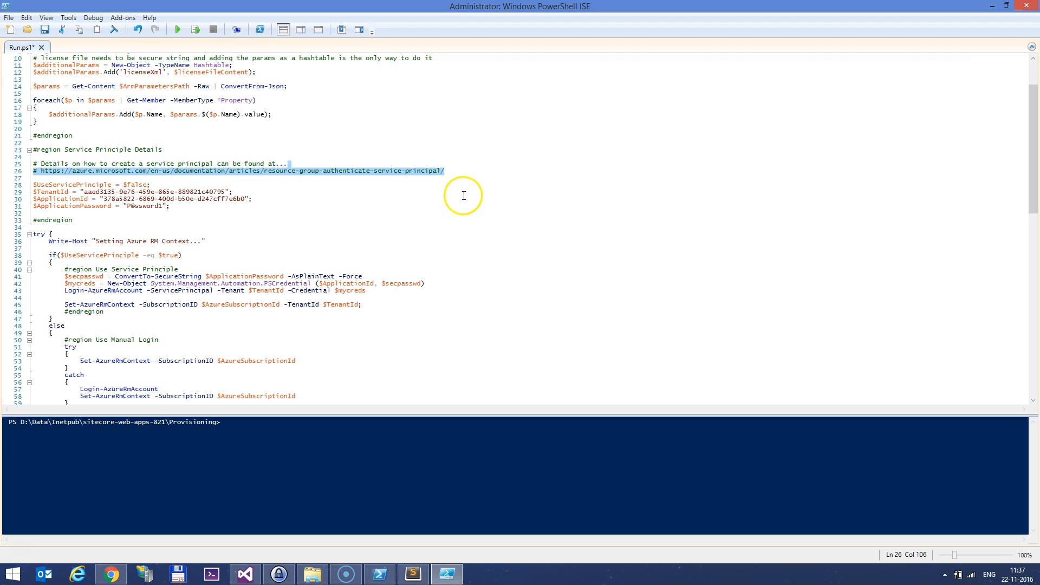
scroll(135, 210, "up", 1)
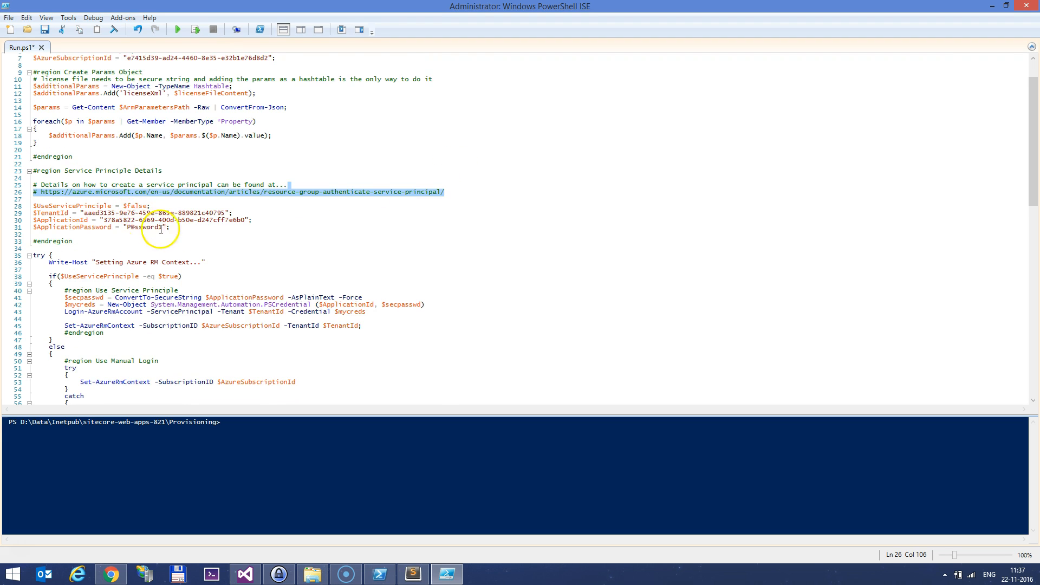
scroll(162, 232, "down", 1)
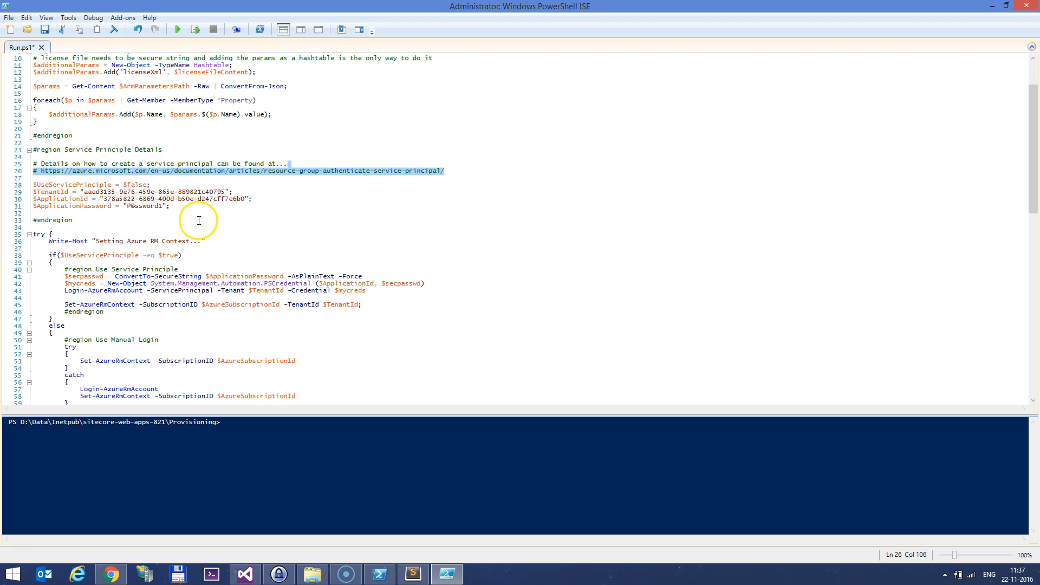
left_click(198, 221)
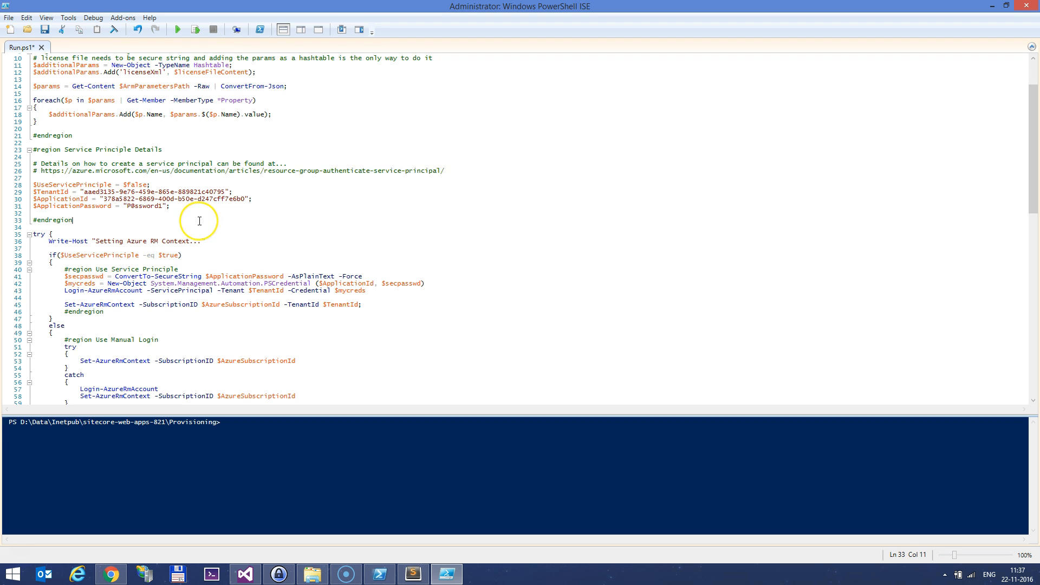
scroll(200, 223, "up", 3)
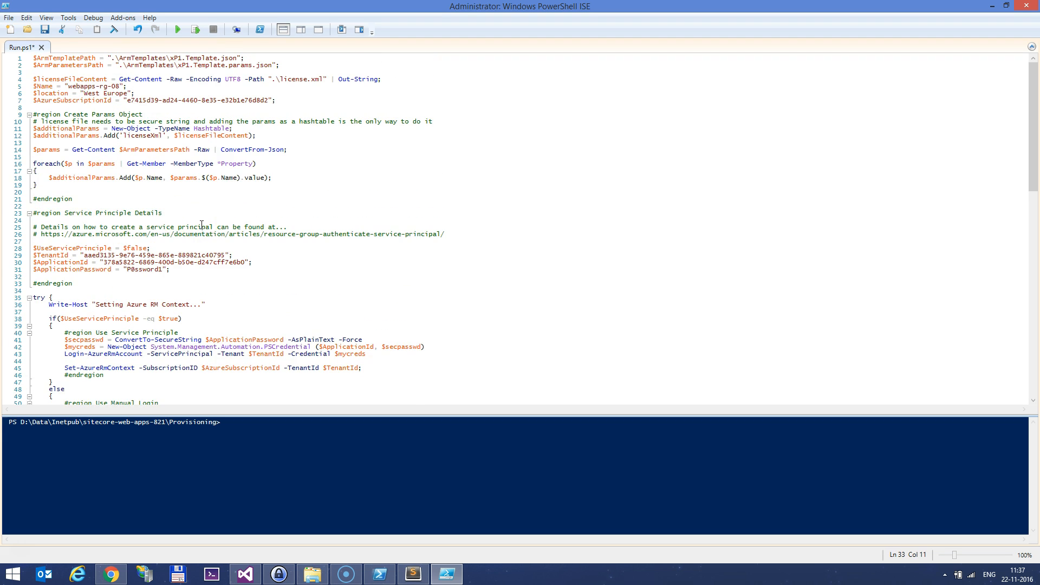
left_click(1027, 5)
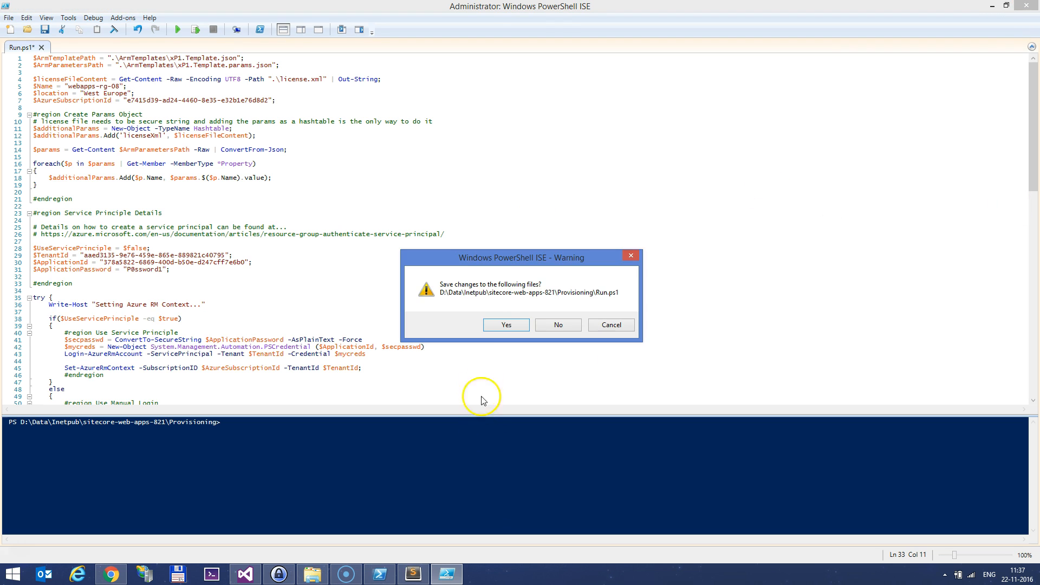
left_click(501, 325)
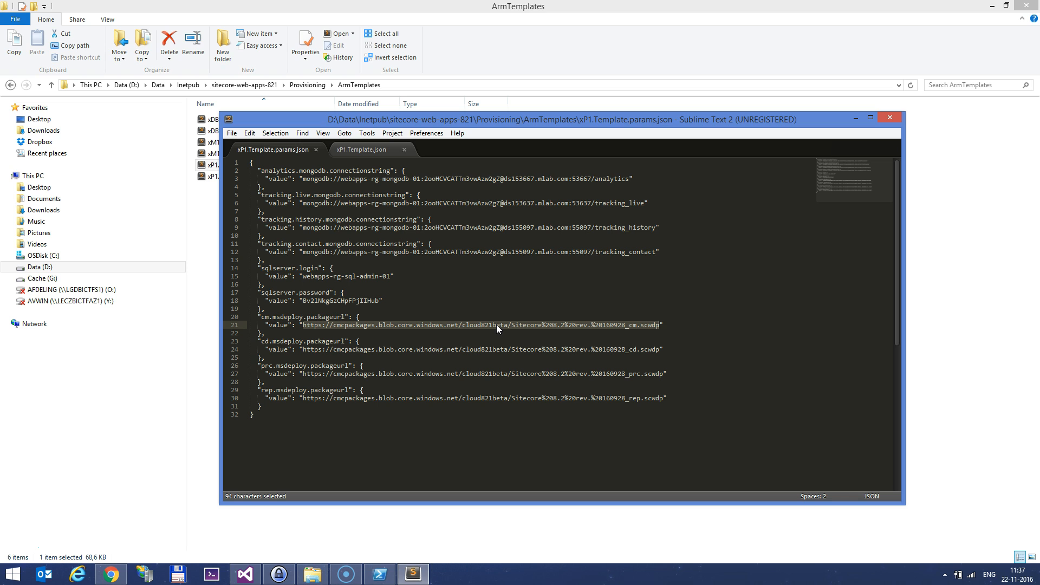
Open an administrator PowerShell and check $PSVersionTable.PSVersion, showing version 4.0
left_click(379, 574)
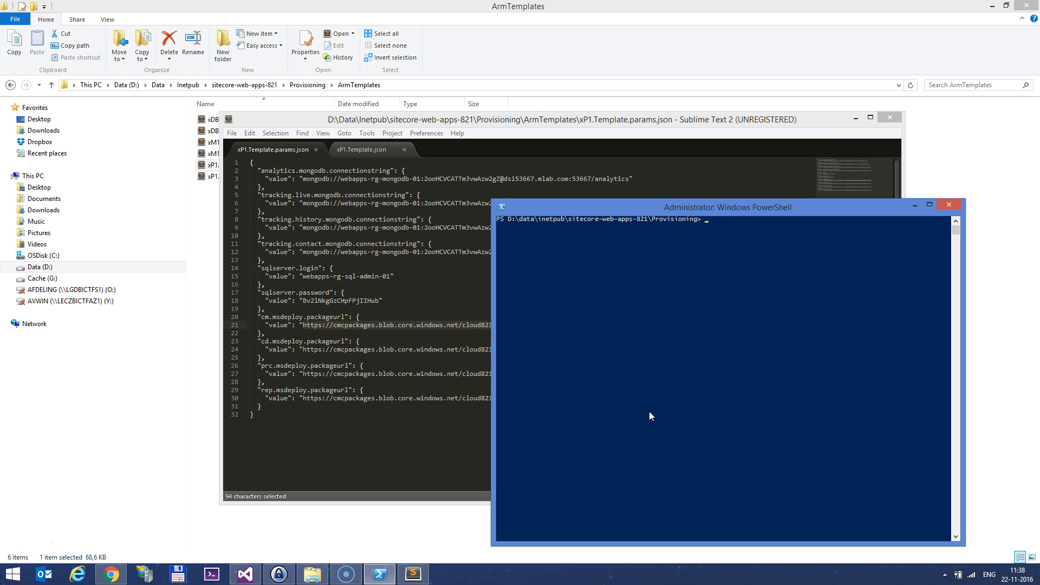
type("ersion")
type(".PSV")
key("BackSpace")
key("BackSpace")
key("BackSpace")
key("BackSpace")
type("Table.PSVersion")
key("Return")
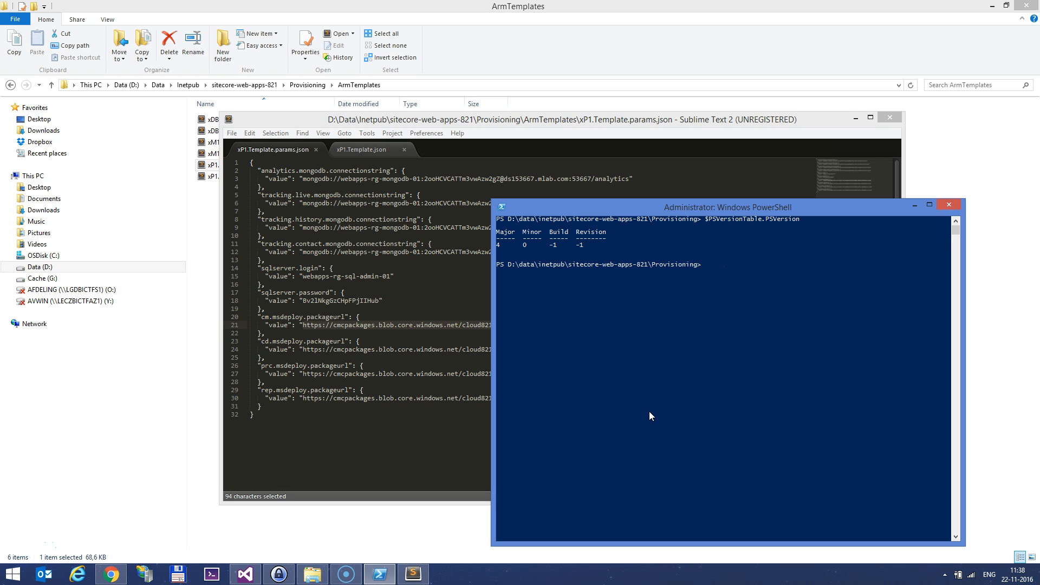
List the installed Azure modules with Get-Module, then run .\Run.ps1 to reach Azure sign-in
type("Install-Module AzureRMRM")
key("BackSpace")
key("BackSpace")
key("BackSpace")
key("BackSpace")
key("BackSpace")
key("BackSpace")
key("BackSpace")
key("BackSpace")
key("BackSpace")
key("BackSpace")
key("BackSpace")
key("BackSpace")
key("BackSpace")
key("BackSpace")
key("BackSpace")
key("BackSpace")
key("BackSpace")
key("BackSpace")
key("BackSpace")
type("GEt-")
key("BackSpace")
key("BackSpace")
key("BackSpace")
type("et-")
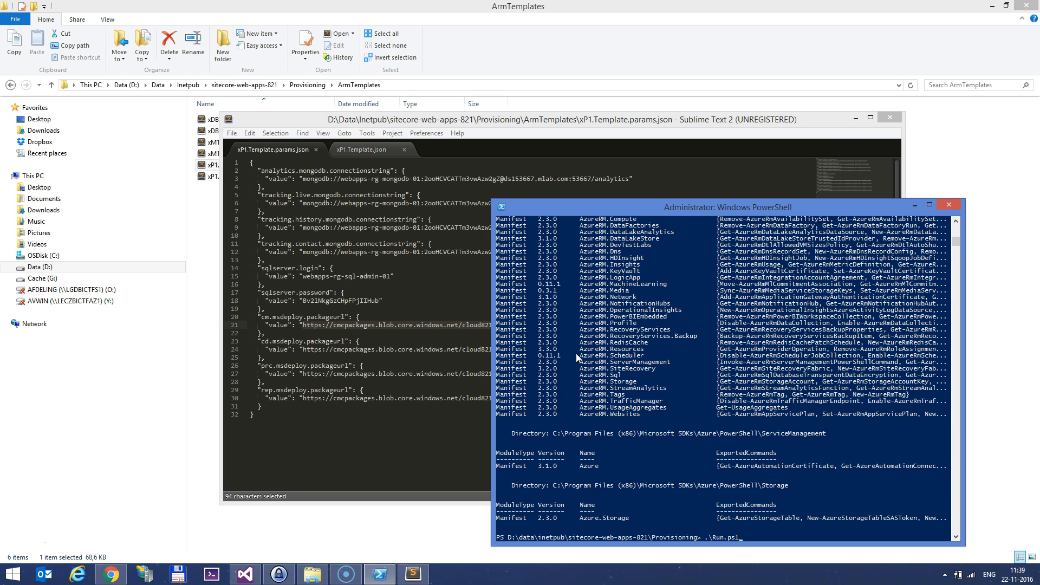
key("Return")
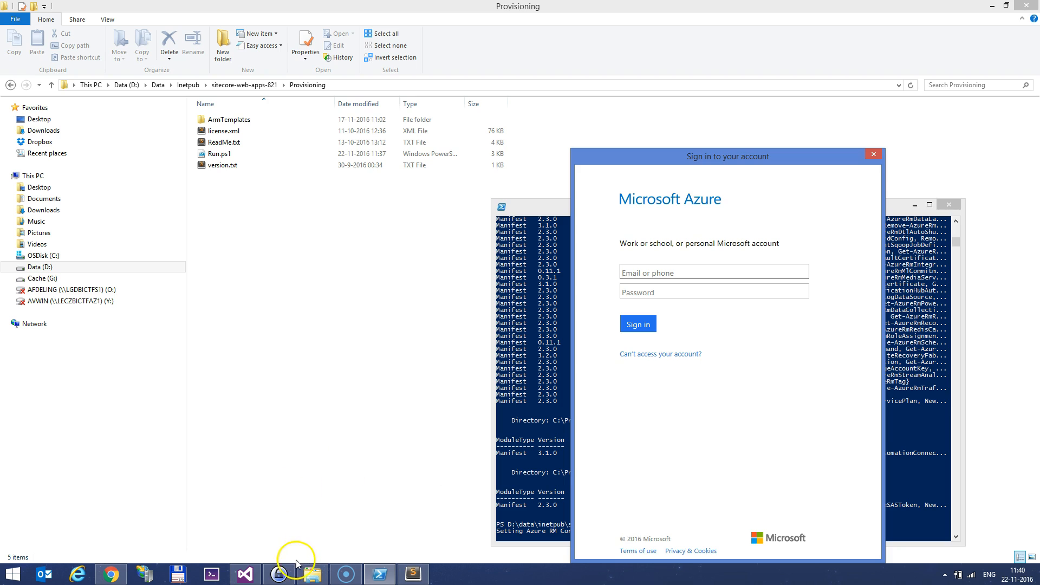
Sign in to Azure with the Script admin user name and password copied from KeePass
left_click(279, 574)
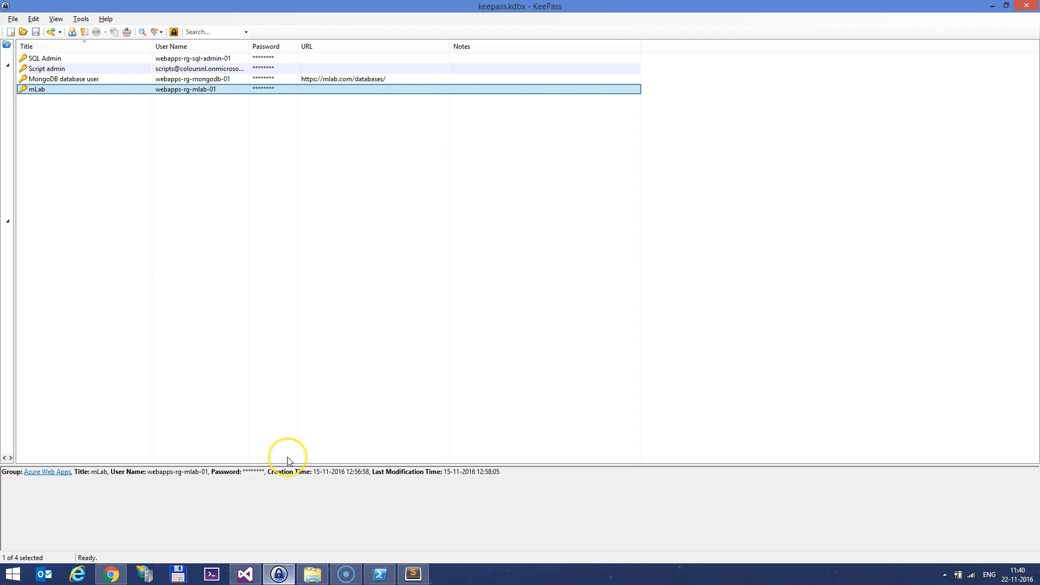
double_click(201, 69)
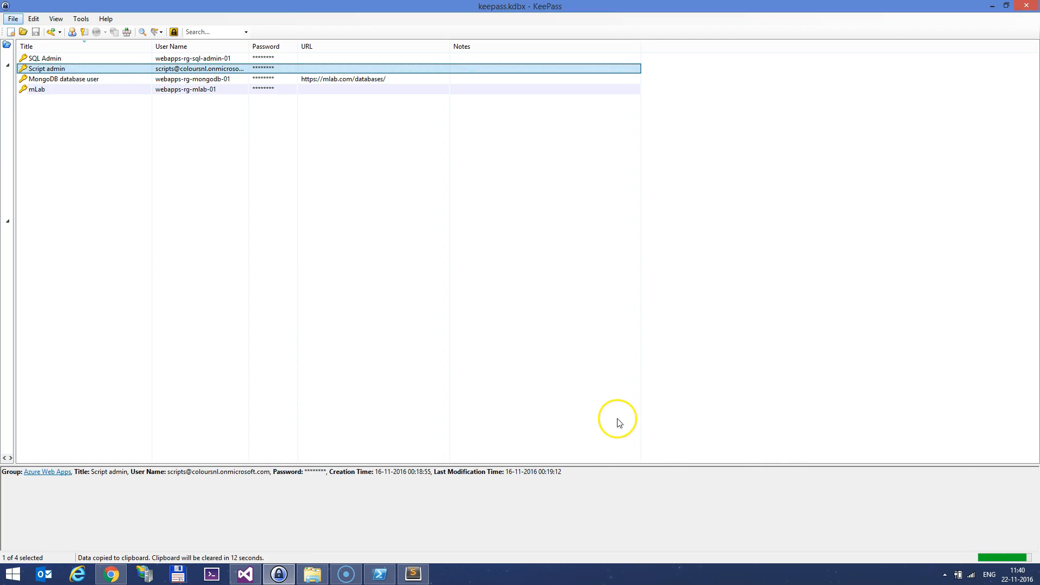
key("alt+Tab")
key("ctrl+v")
key("alt+Tab")
double_click(266, 68)
key("alt+Tab")
left_click(672, 291)
key("ctrl+v")
left_click(638, 324)
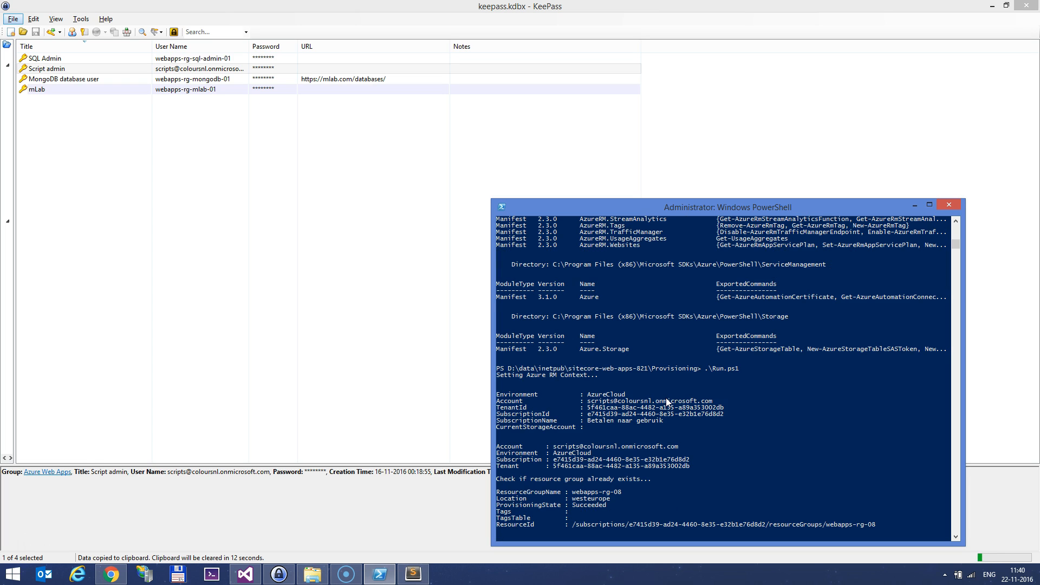
Let Run.ps1 finish deploying webapps-rg-08, then scroll back through its output and parameters
left_click(574, 435)
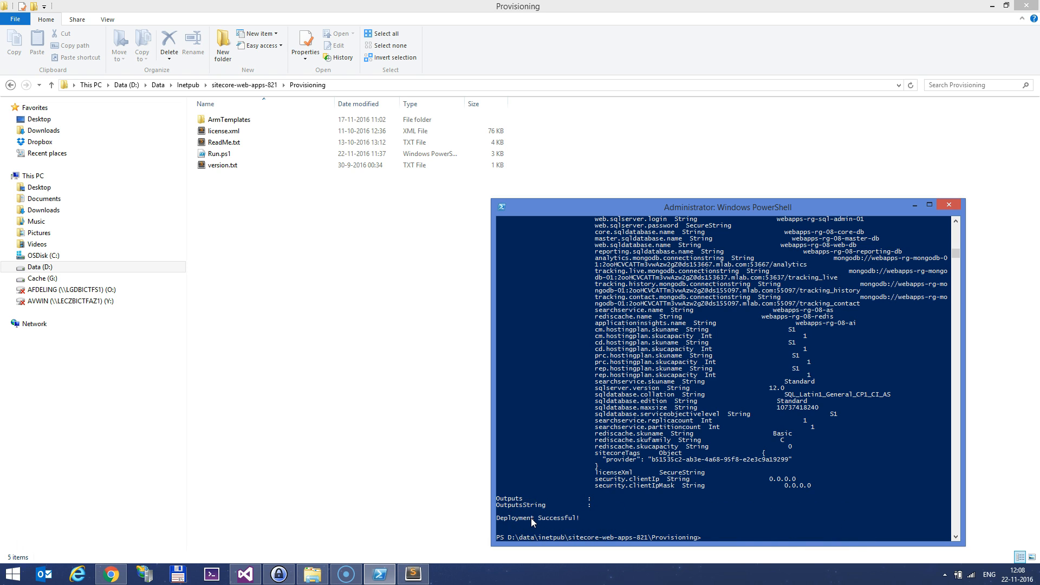
scroll(578, 524, "up", 5)
scroll(578, 524, "up", 13)
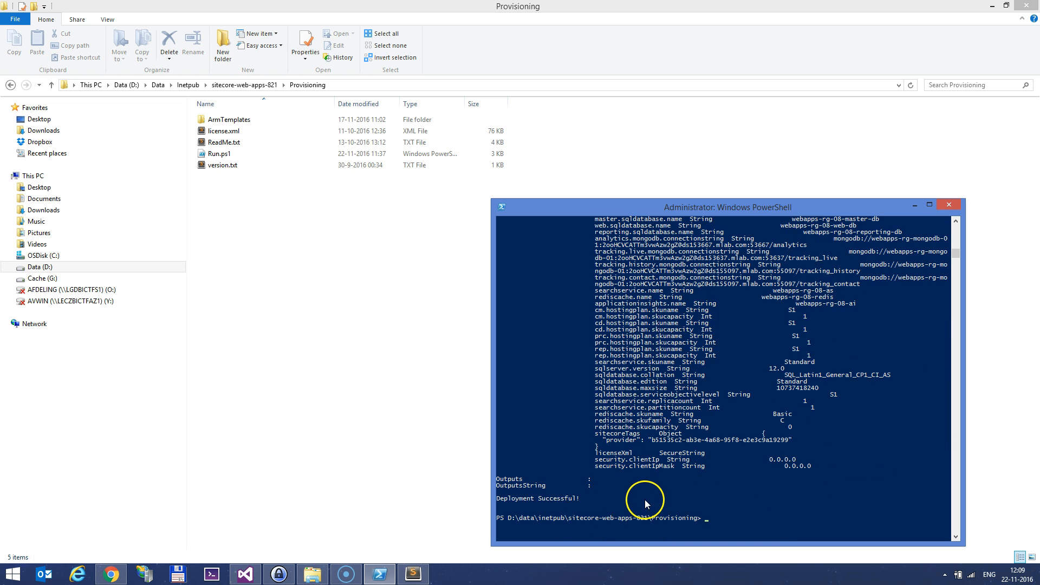
scroll(589, 506, "up", 20)
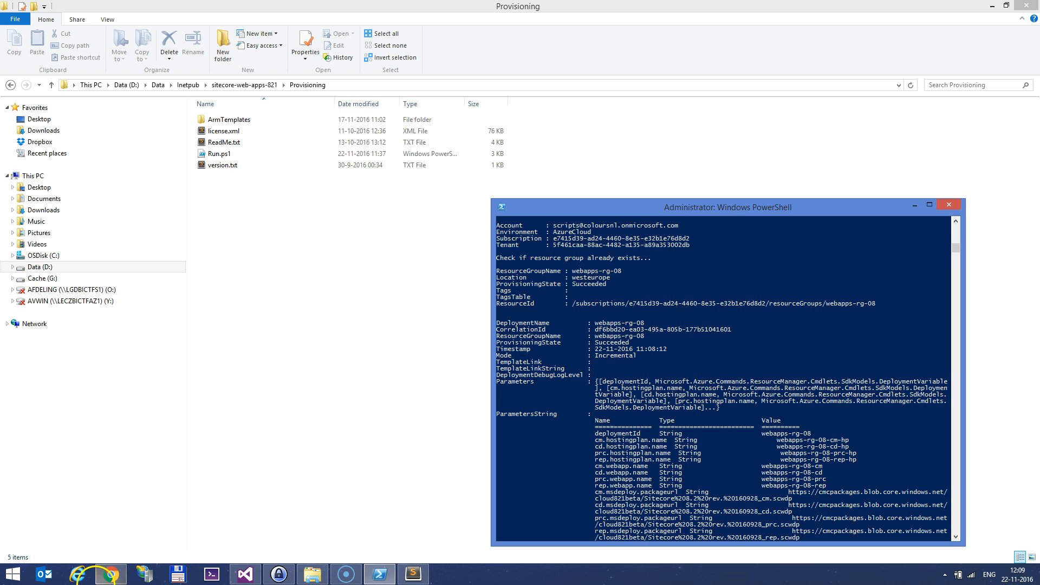
Refresh the Azure portal's resource groups list and open webapps-rg-08
left_click(104, 580)
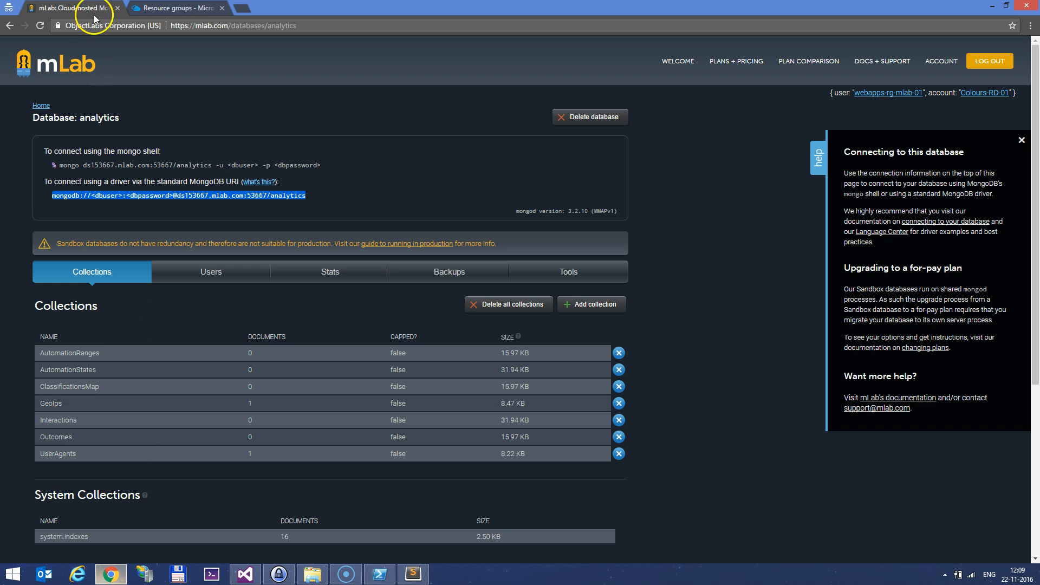
left_click(179, 8)
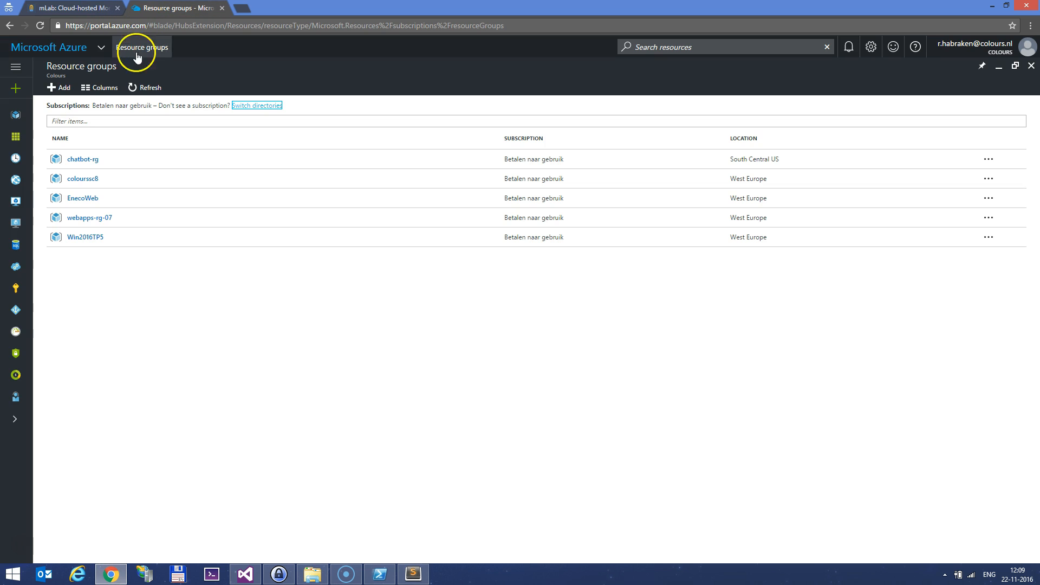
left_click(145, 87)
left_click(102, 237)
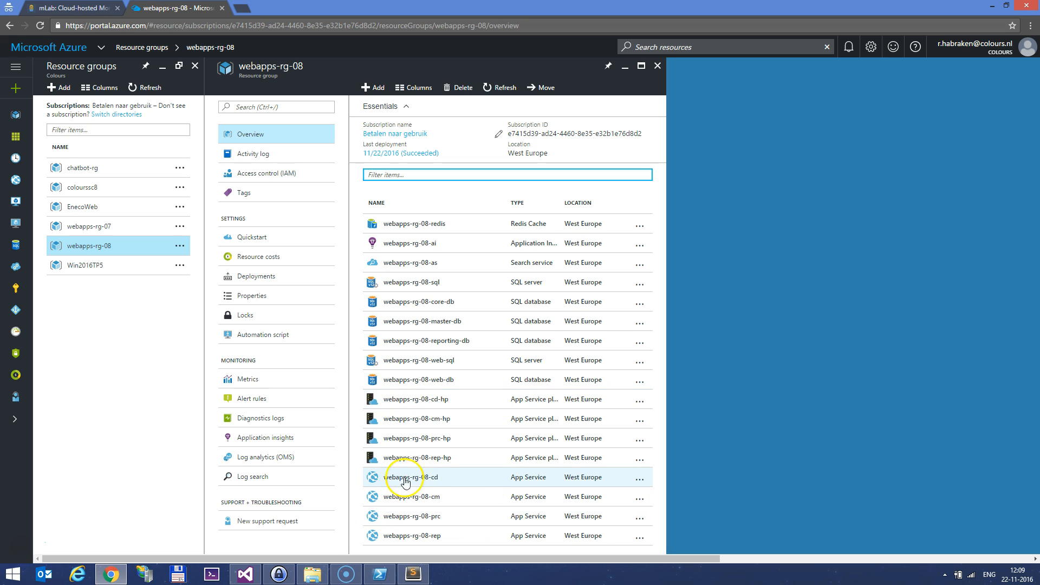
Click through the resources listed in the webapps-rg-08 blade
left_click(468, 484)
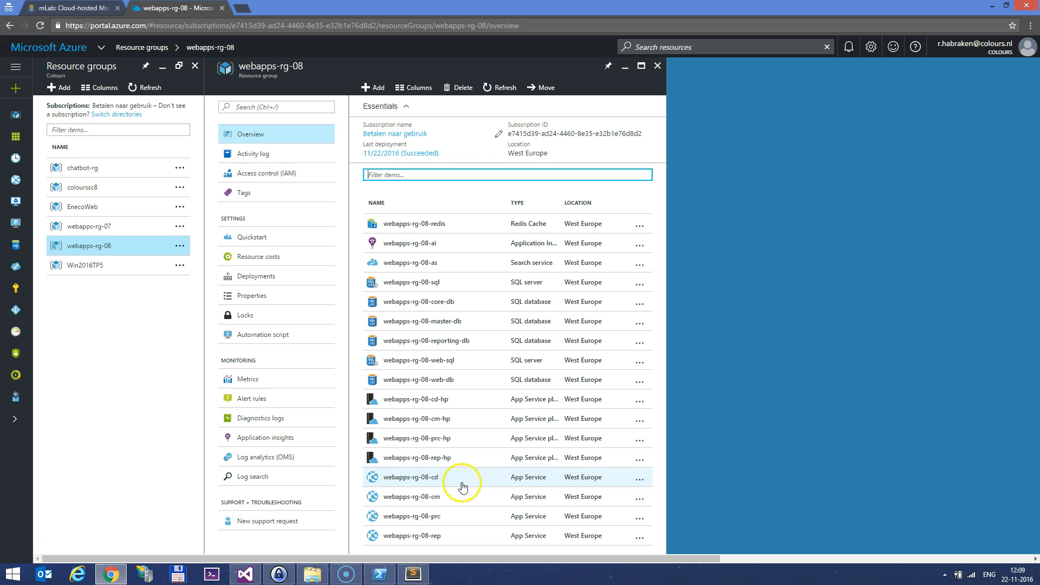
left_click(460, 523)
left_click(455, 484)
left_click(452, 410)
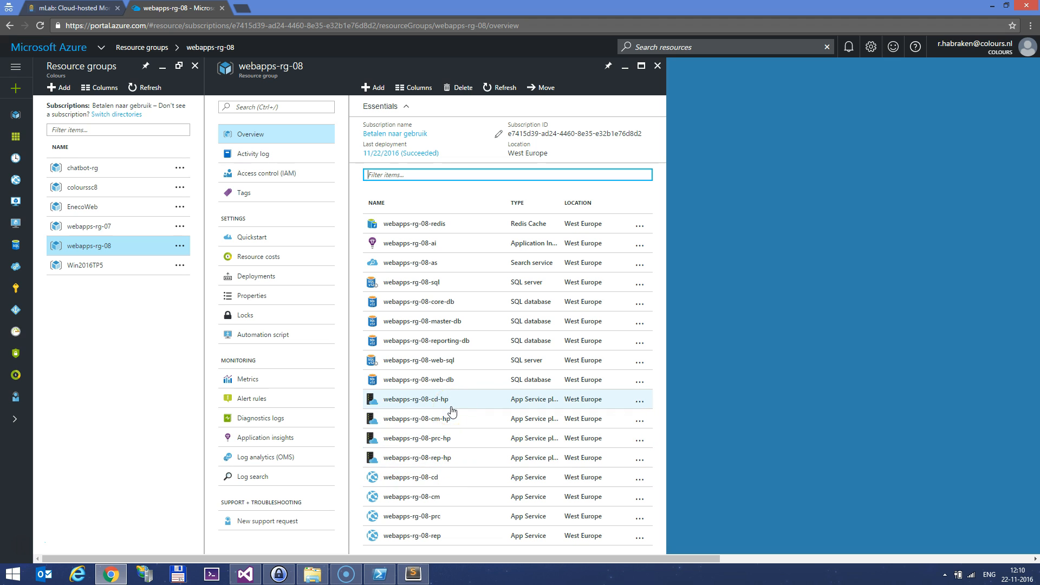
Open the Scale out (App Service plan) settings of webapps-rg-08-cd, leaving the instance count at 1
left_click(449, 477)
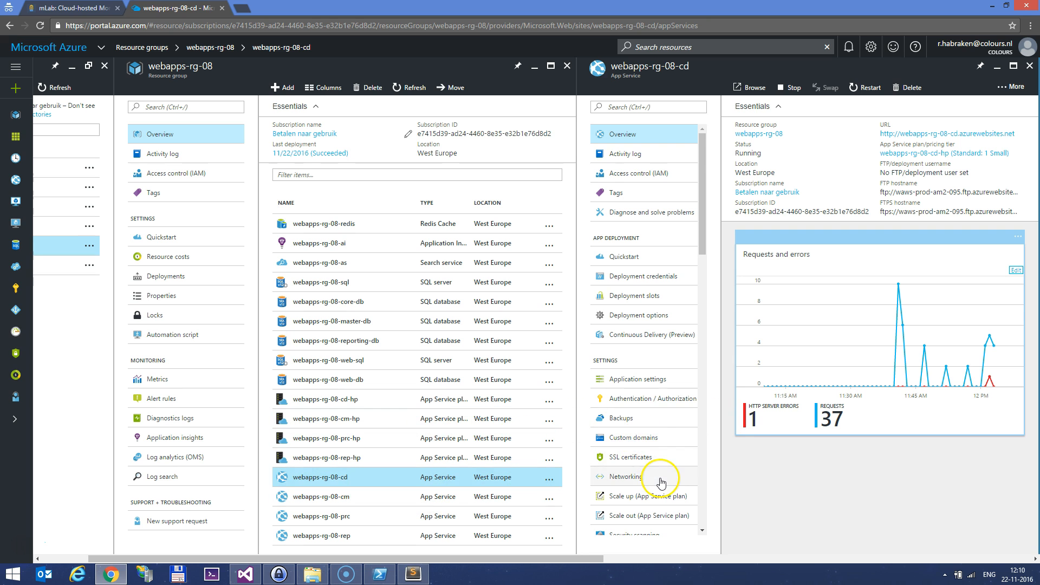
scroll(661, 477, "down", 5)
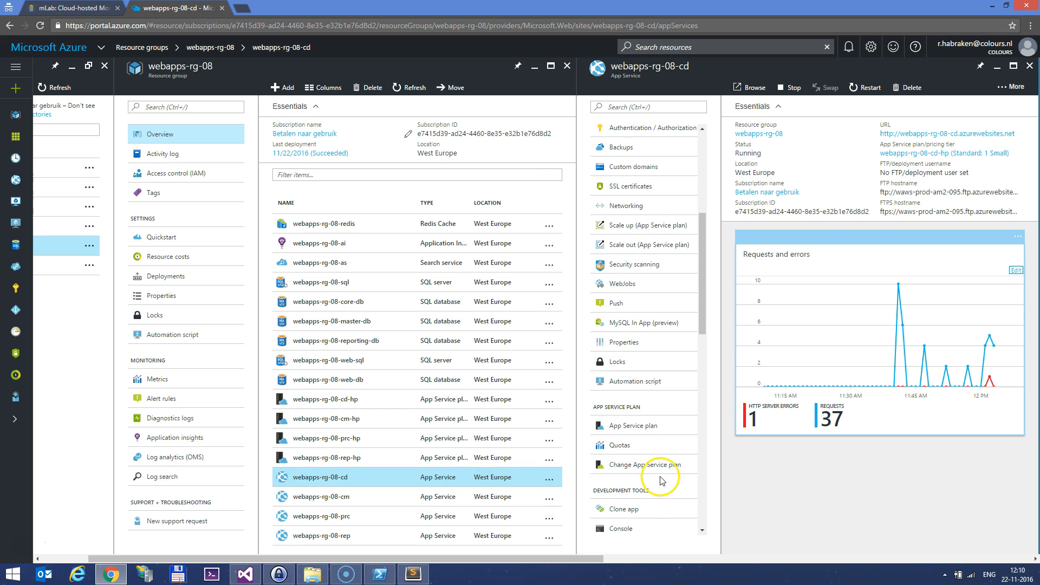
left_click(640, 247)
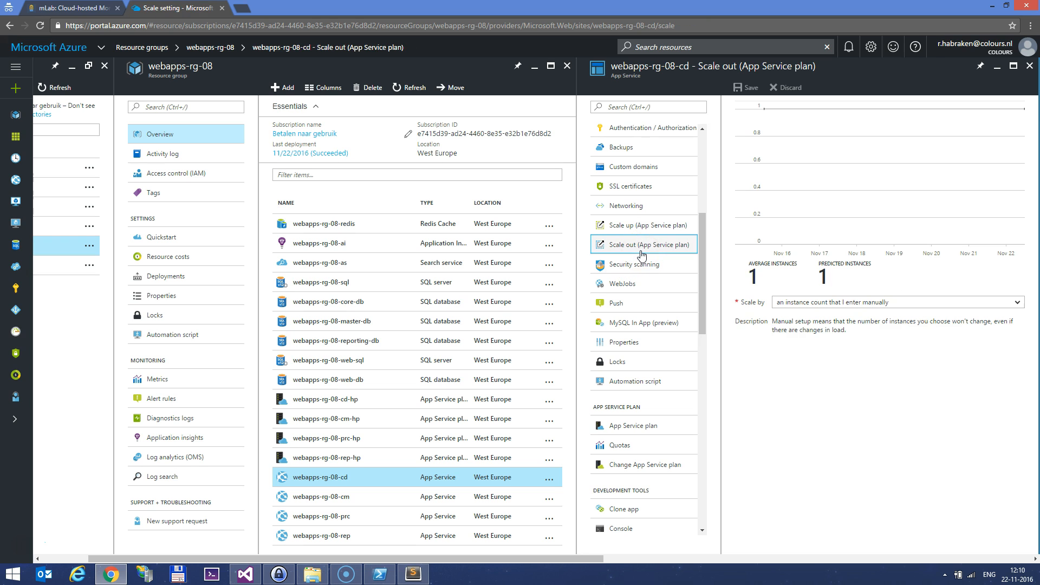
left_click_drag(775, 341, 827, 343)
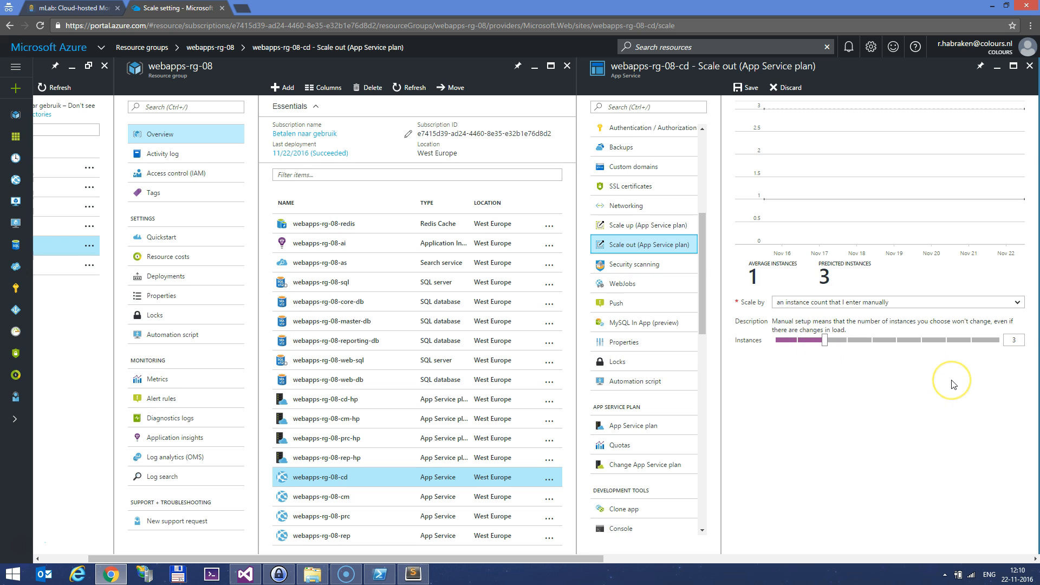
left_click_drag(825, 340, 776, 341)
Autoscale by CPU Percentage with 1–3 instances and a 1–80 target range, then save
left_click(789, 303)
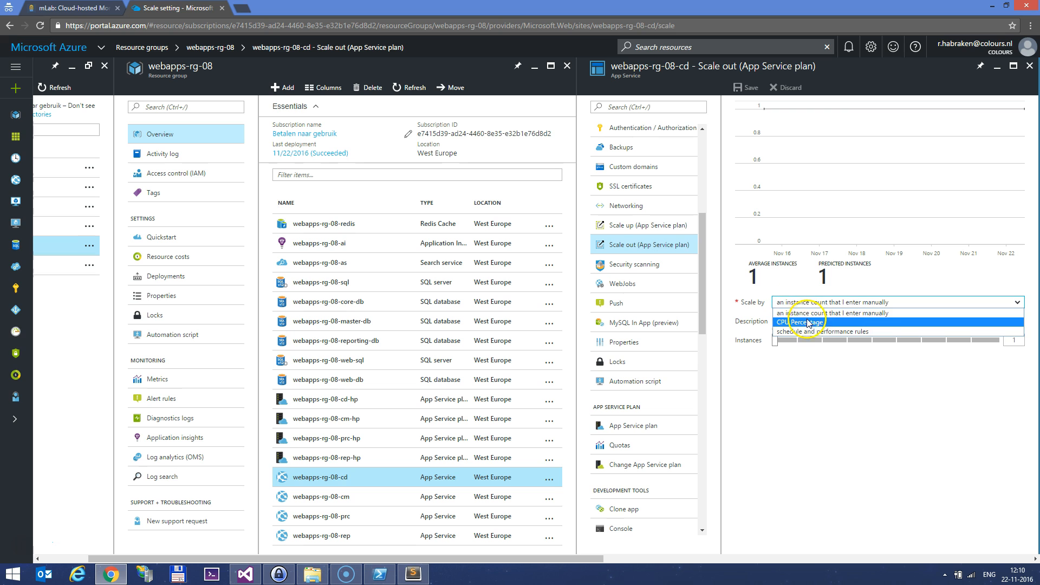
left_click(827, 324)
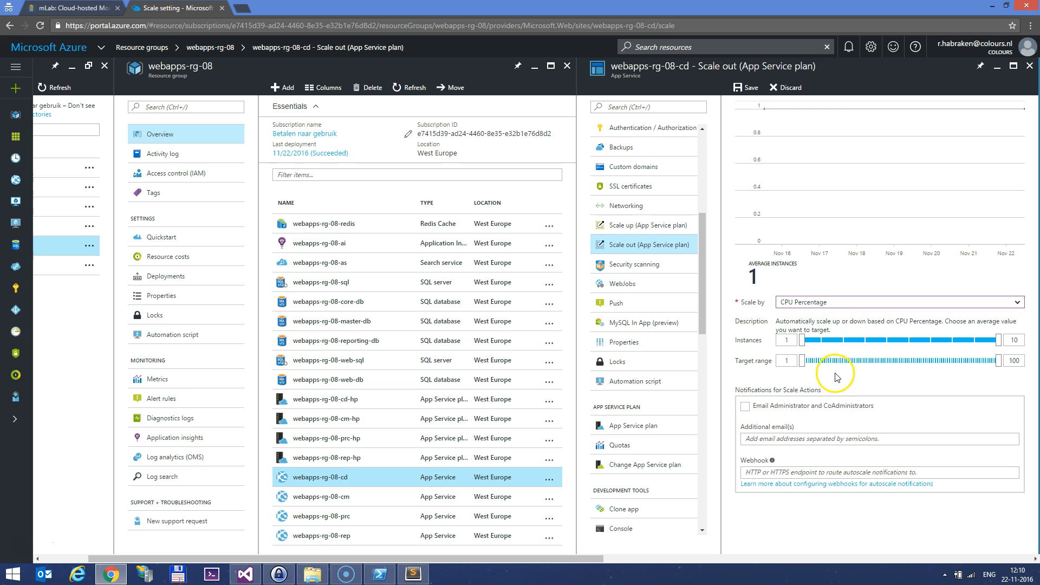
left_click_drag(803, 340, 869, 345)
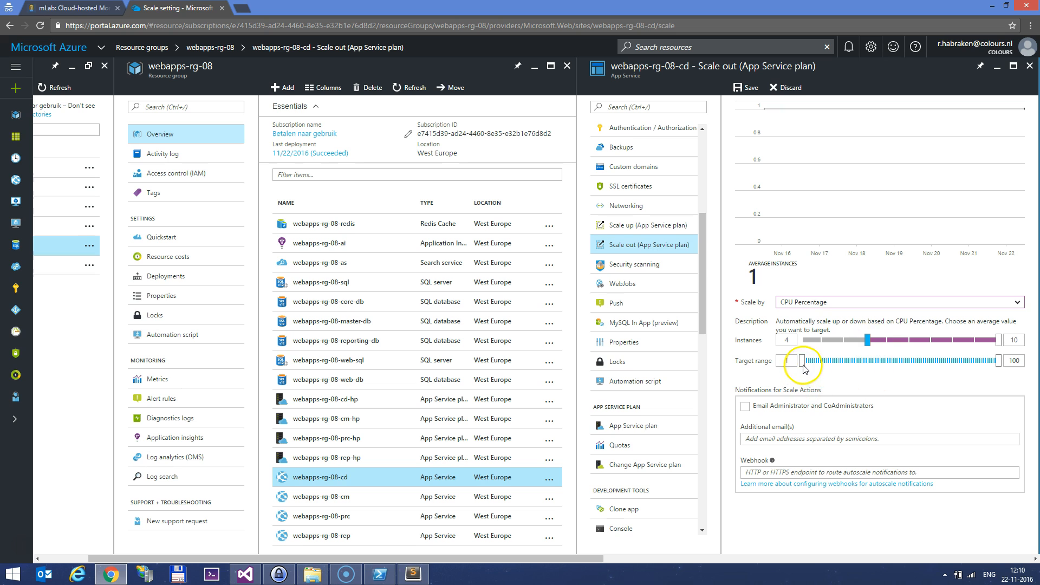
mouse_move(802, 361)
left_mouse_down()
mouse_move(927, 367)
mouse_move(806, 367)
left_mouse_up()
left_click_drag(998, 360, 929, 367)
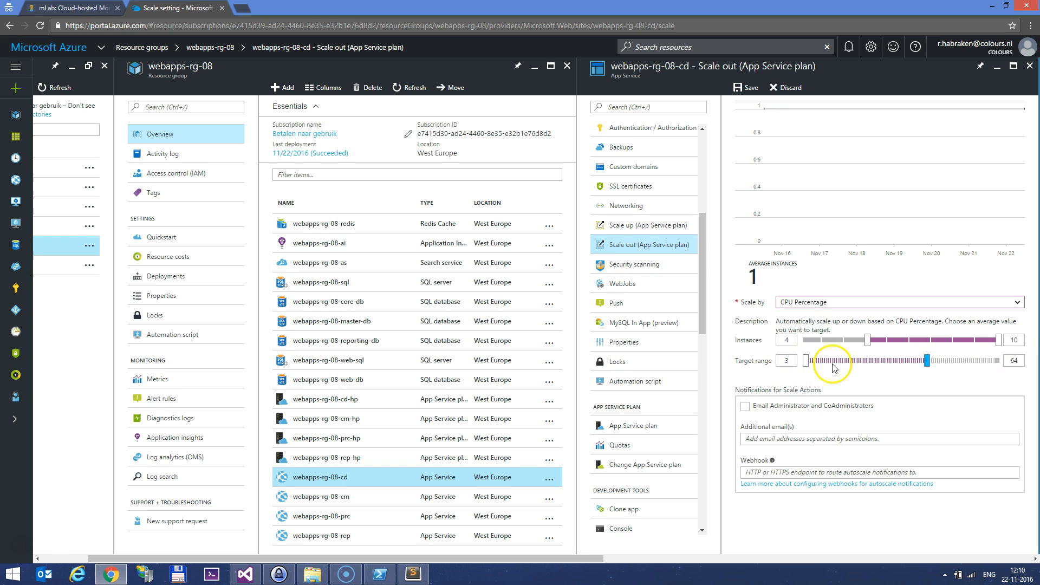
left_click_drag(805, 364, 782, 364)
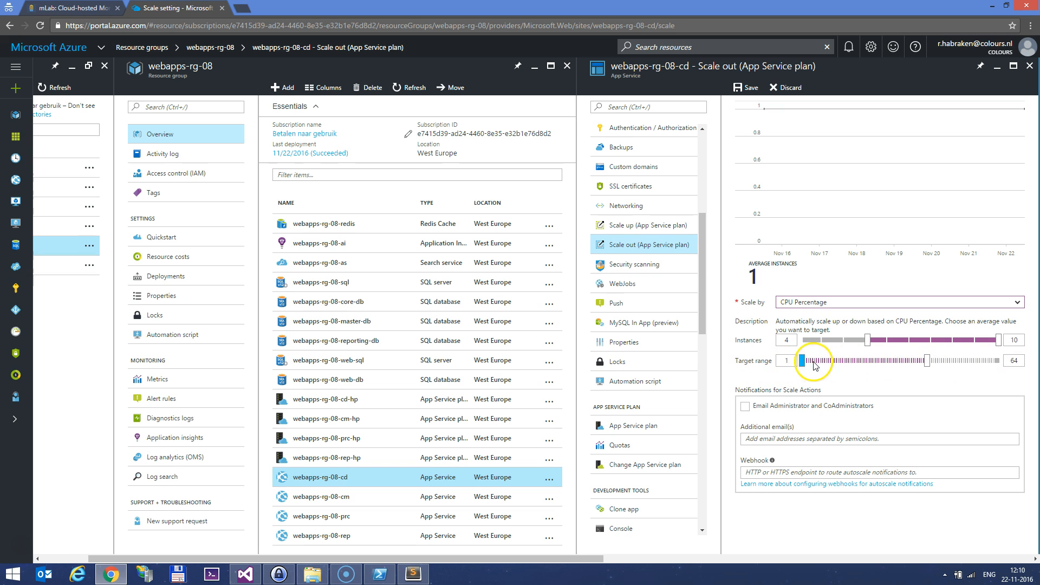
left_click_drag(927, 364, 959, 361)
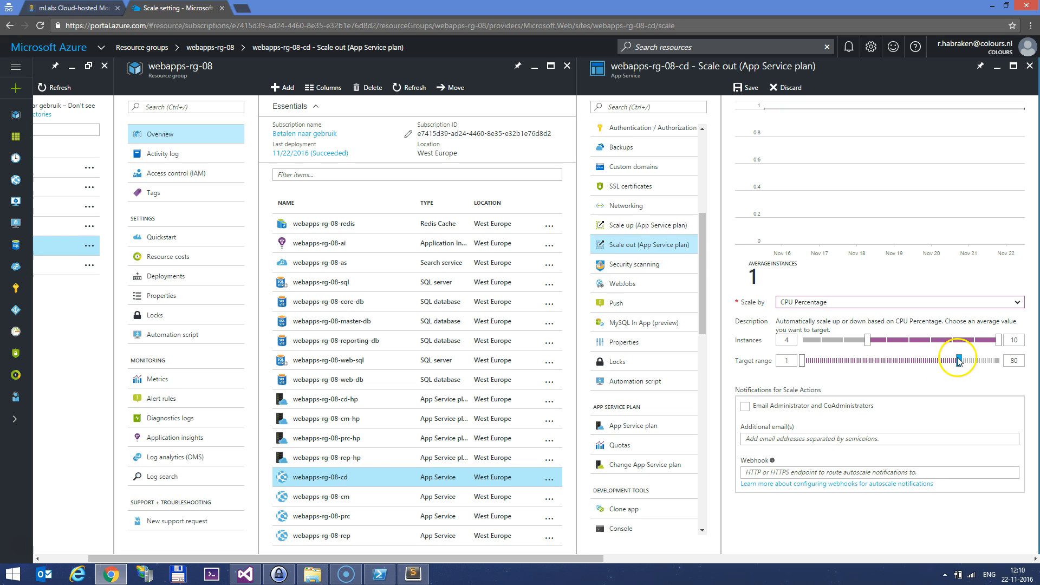
left_click_drag(866, 341, 803, 341)
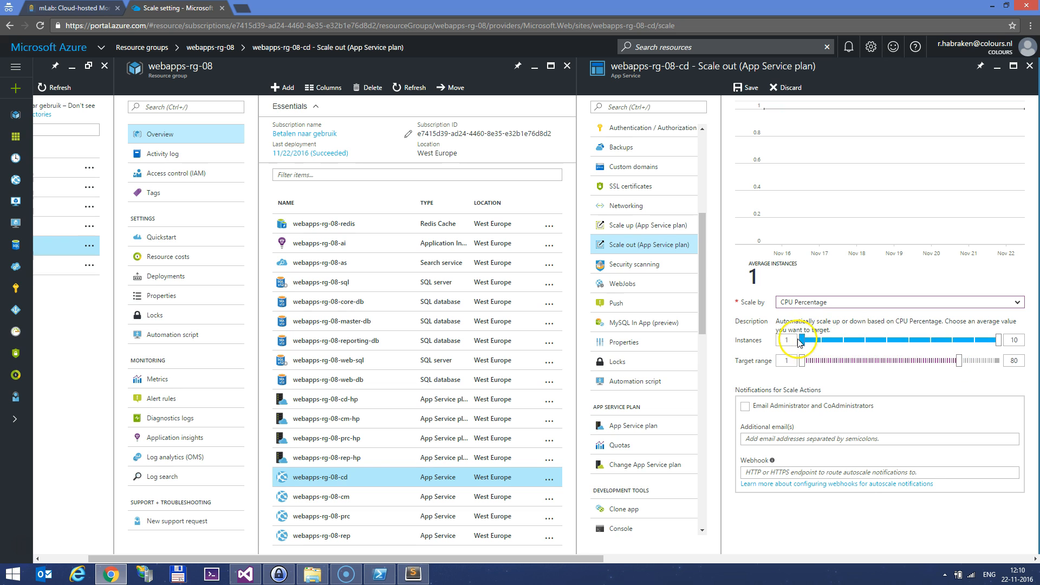
left_click_drag(998, 340, 852, 349)
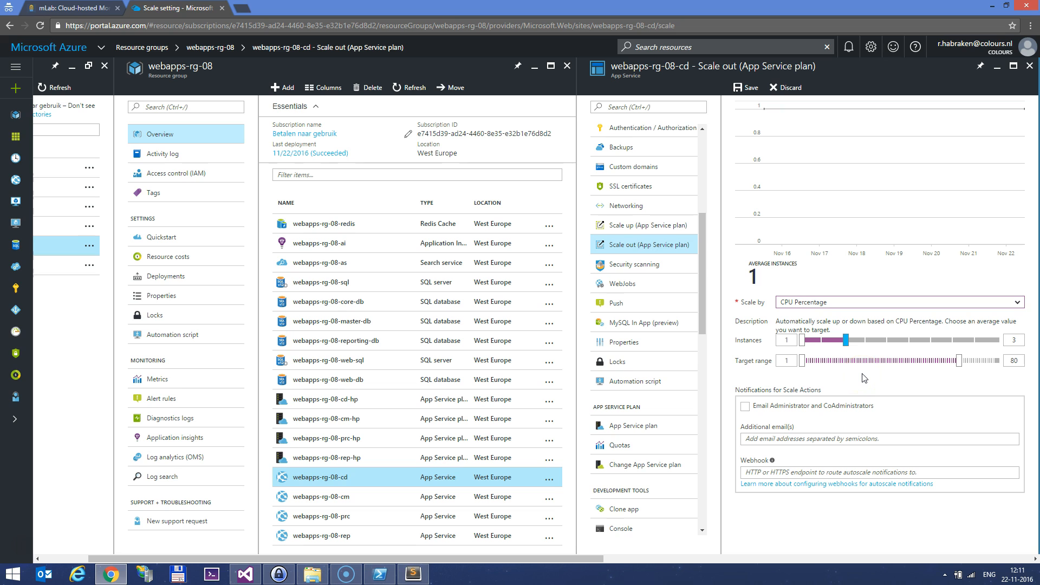
left_click(748, 87)
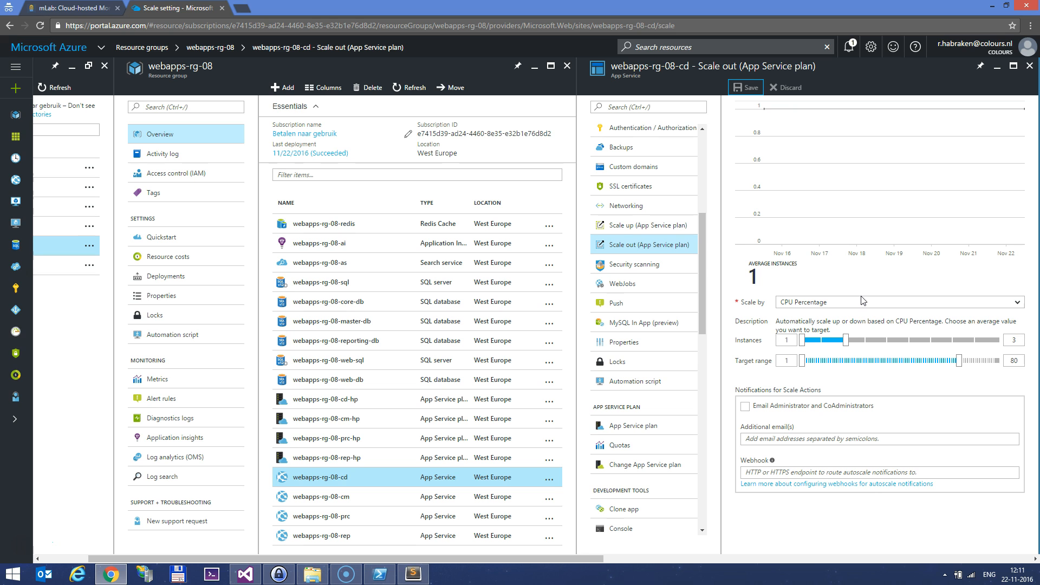
Load webapps-rg-08-cd.azurewebsites.net in an incognito tab, then open ArmTemplates in File Explorer
left_click(1011, 133)
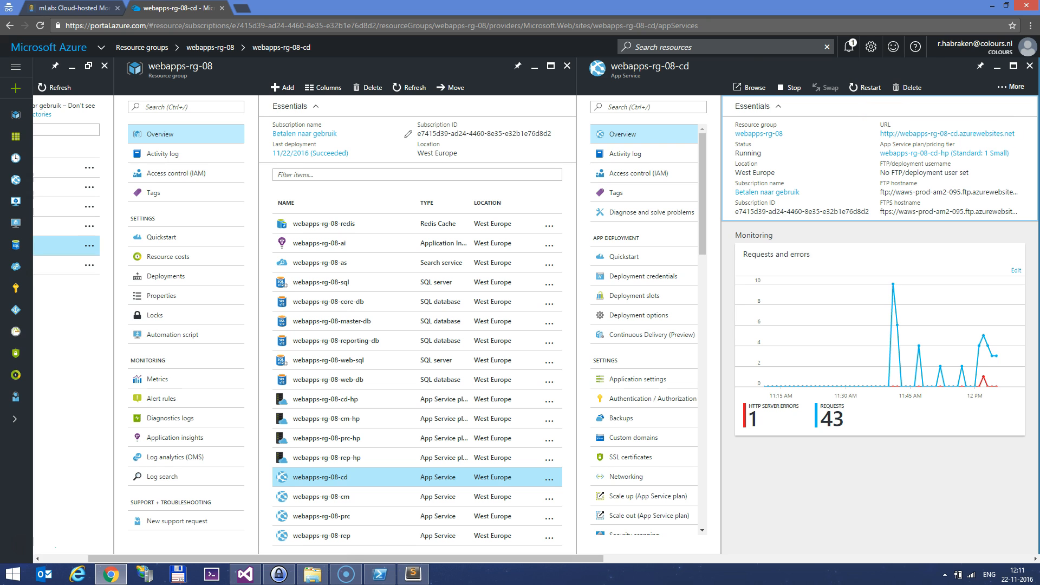
left_click(241, 7)
right_click(249, 26)
left_click(274, 80)
key("Return")
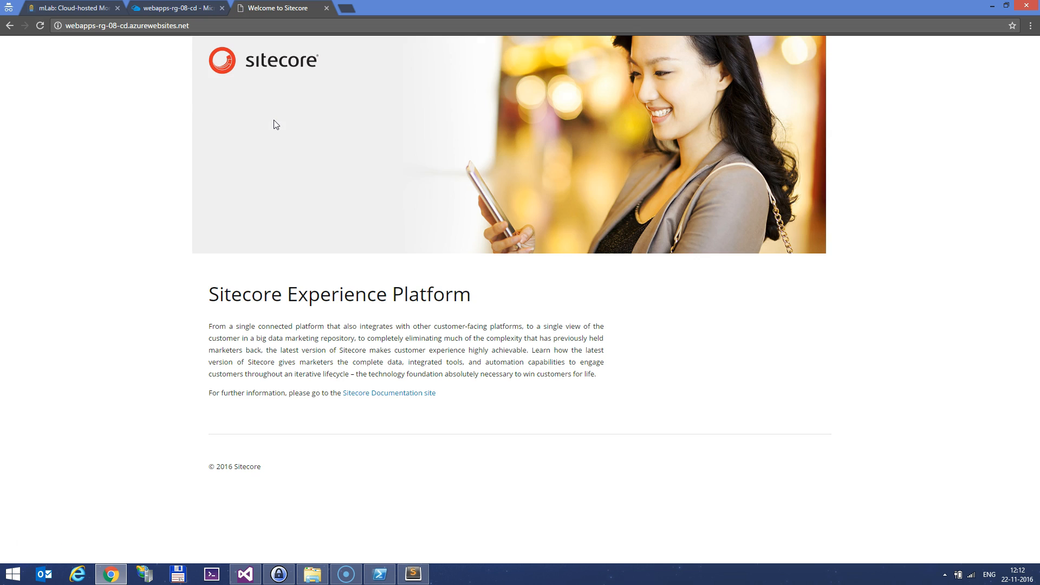
left_click(313, 573)
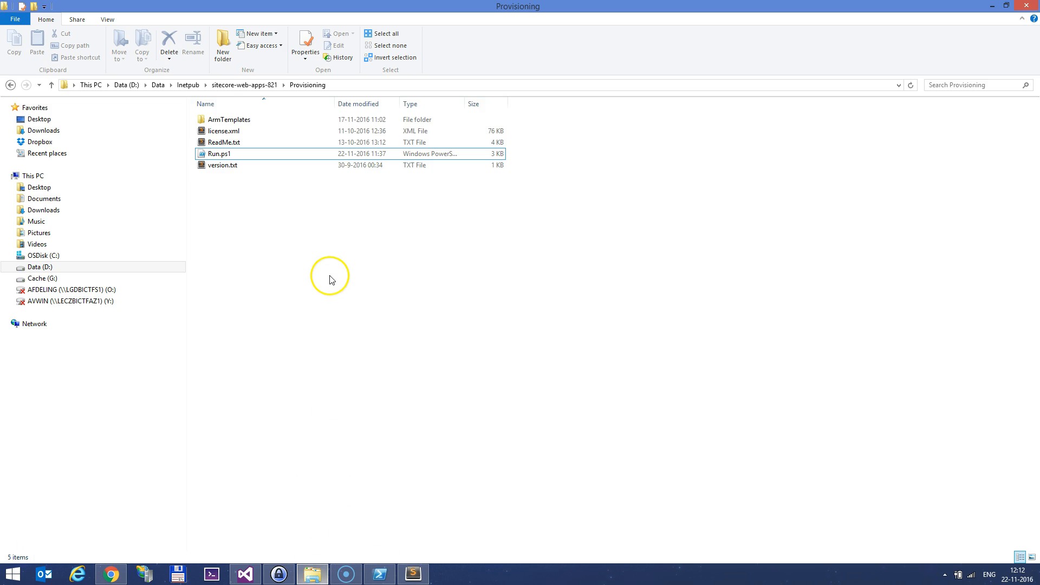
double_click(285, 121)
Look over xP1.Template.params.json and Run.ps1, glancing at the PowerShell output and Sitecore site
left_click(279, 177)
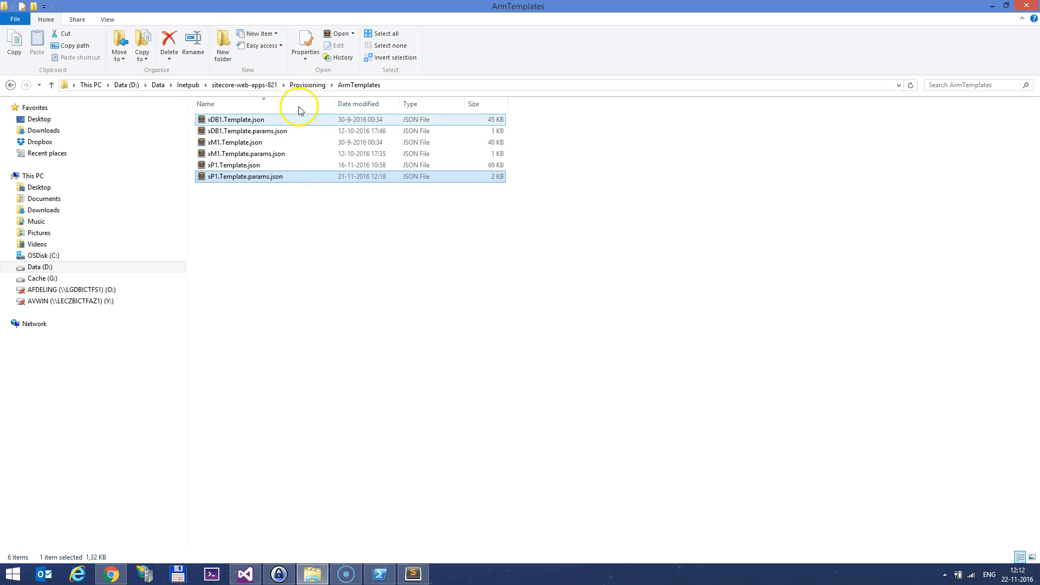
left_click(307, 85)
left_click(235, 156)
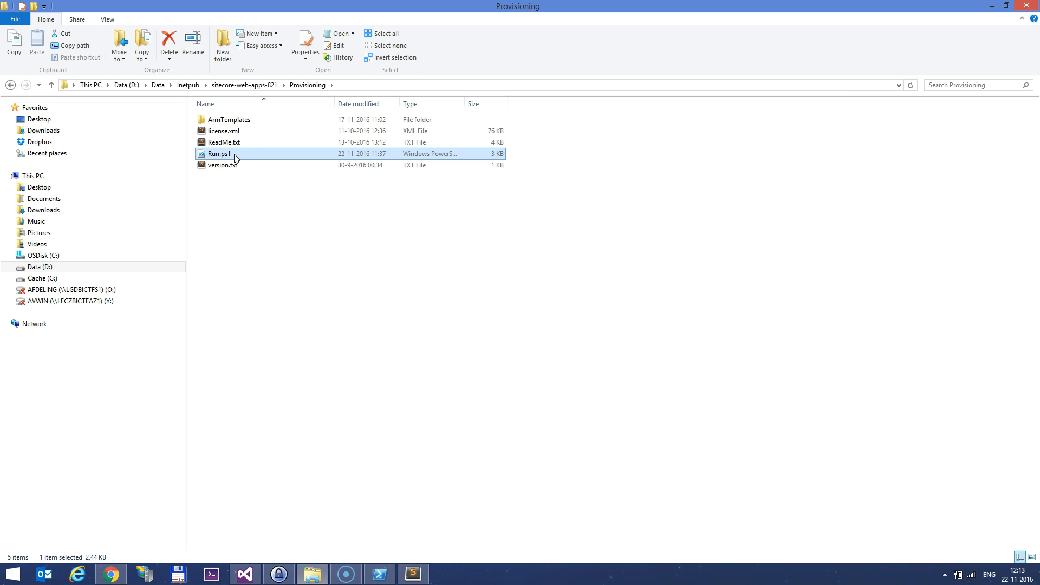
left_click(380, 574)
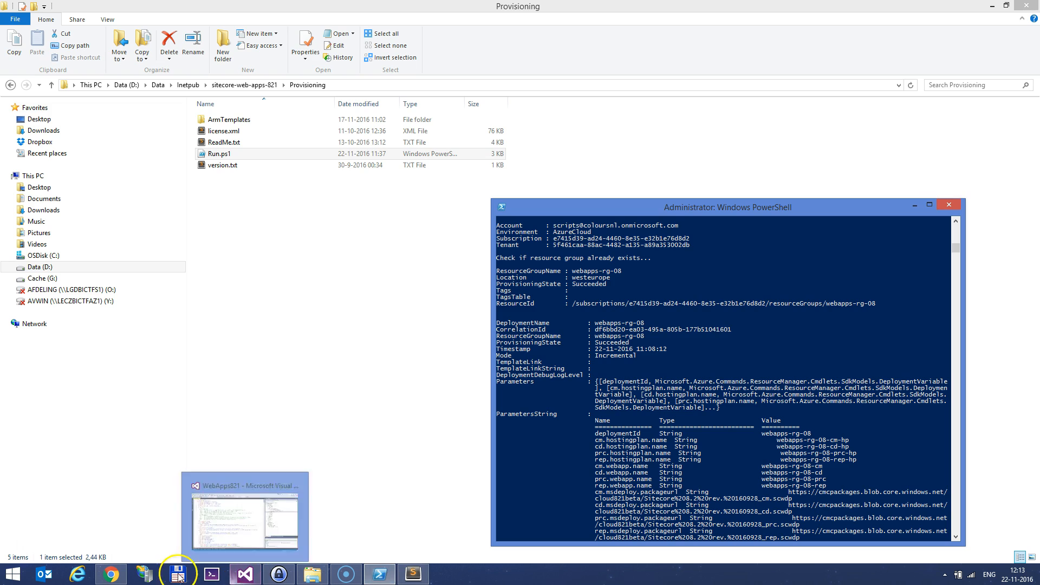
left_click(299, 309)
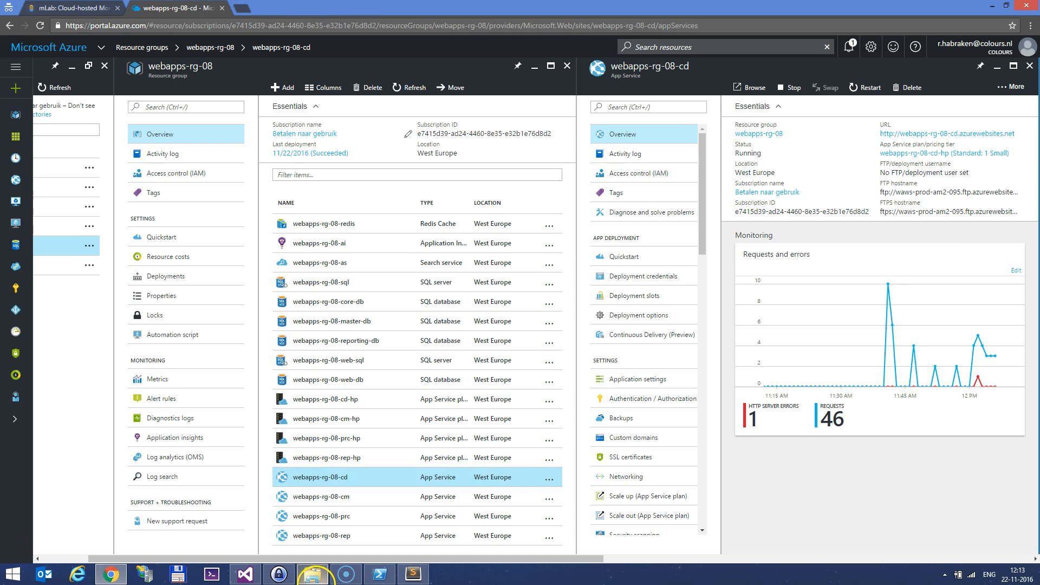
Go up to the sitecore-web-apps-821 folder in Explorer and return to the Azure portal
left_click(313, 574)
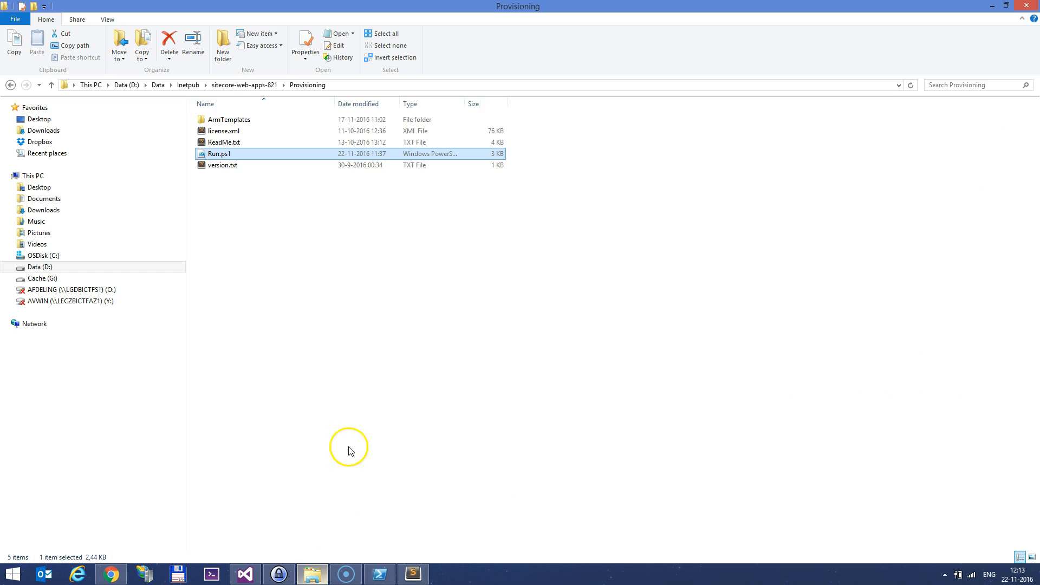
left_click(246, 85)
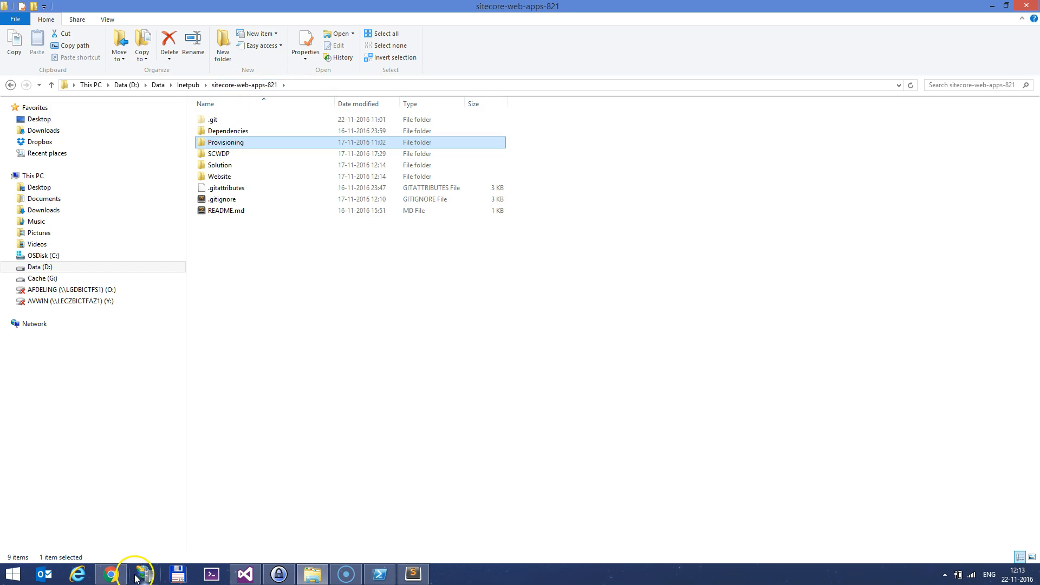
left_click(111, 574)
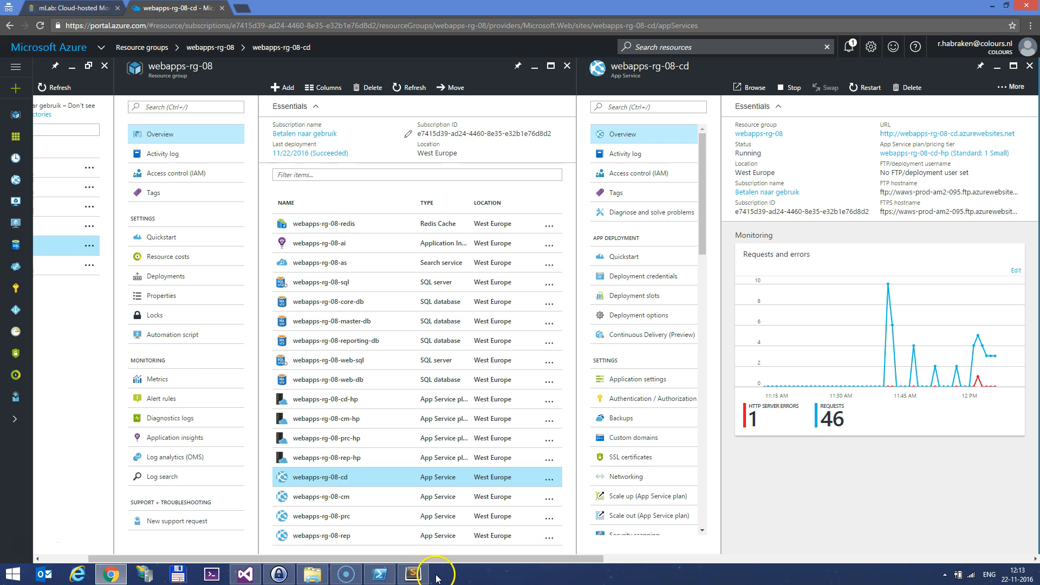
Review the Get publish profile options for webapps-rg-08-cm, then return to the sitecore-web-apps-821 folder
left_click(355, 480)
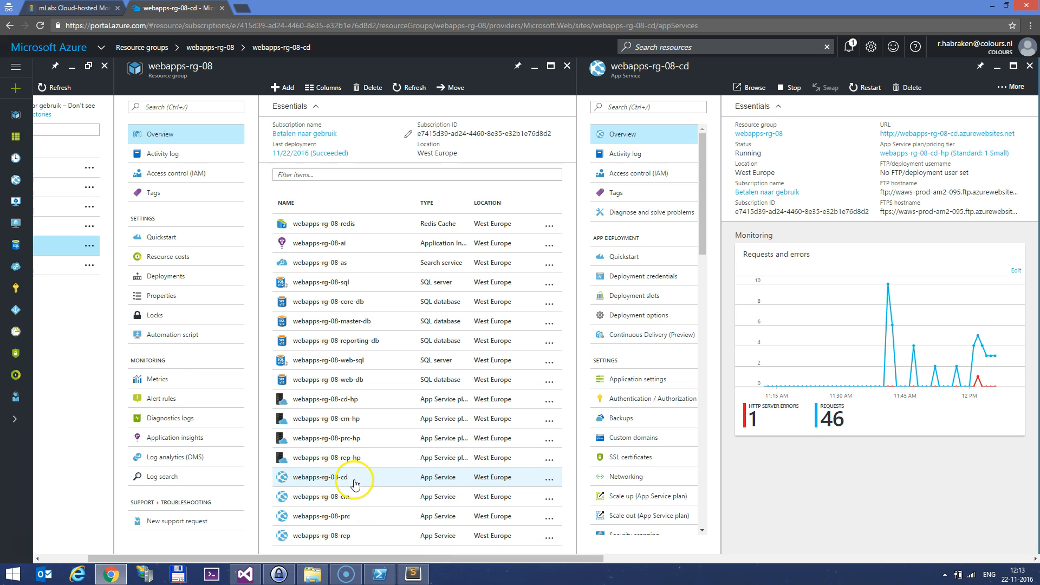
left_click(357, 495)
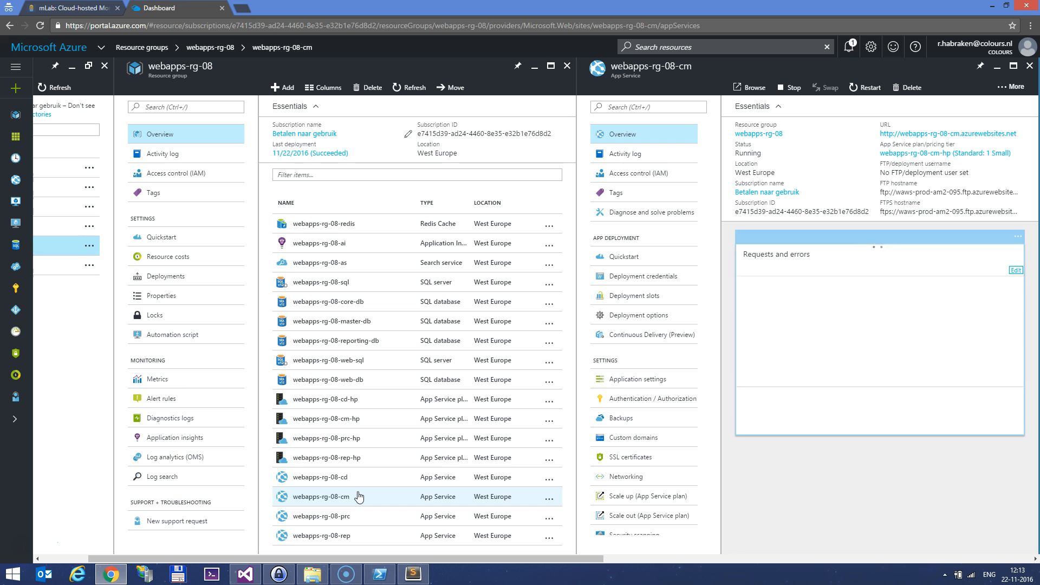
left_click(1004, 87)
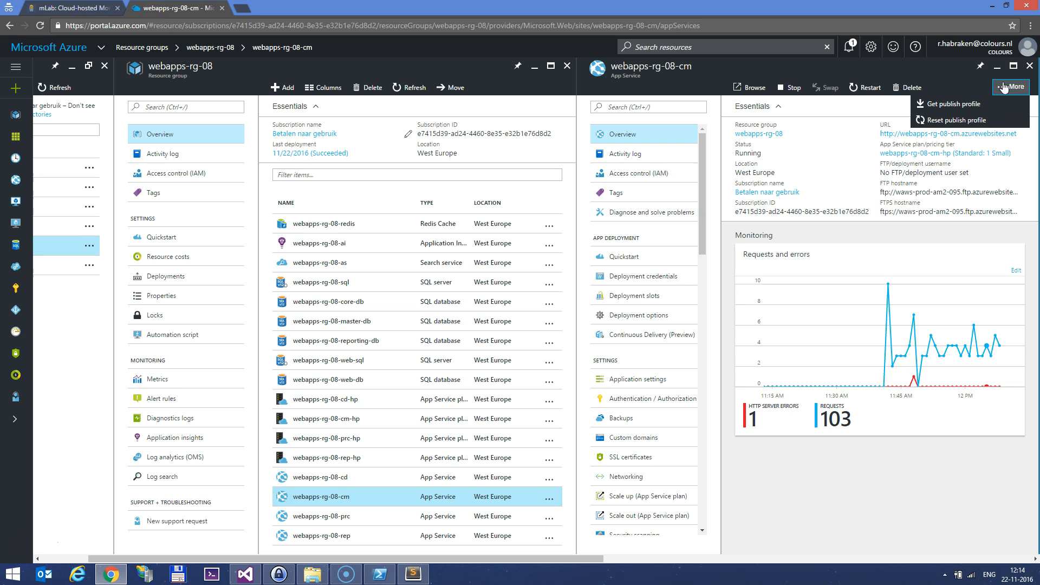
left_click(951, 106)
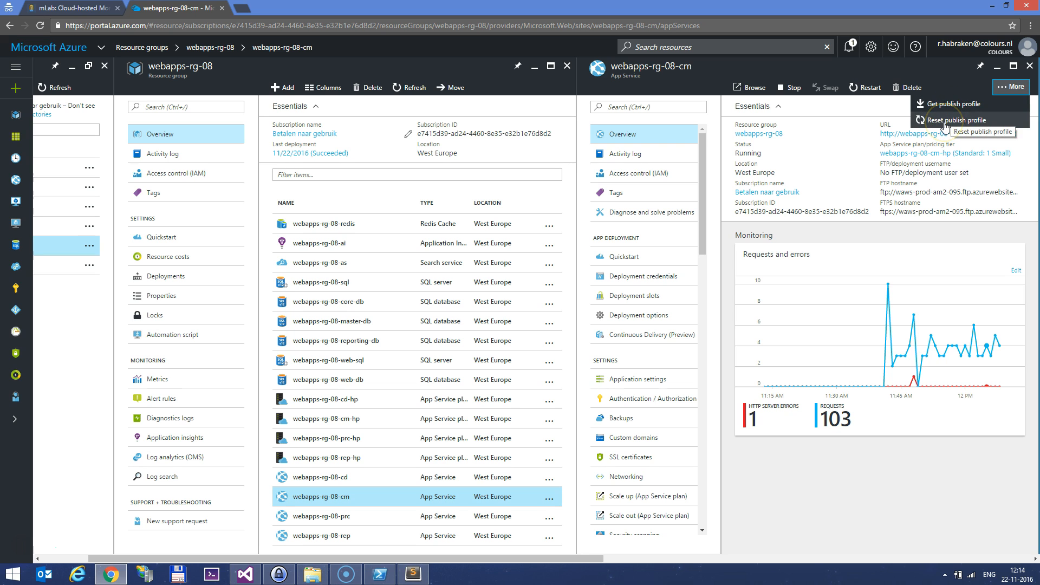
left_click(918, 116)
left_click(863, 136)
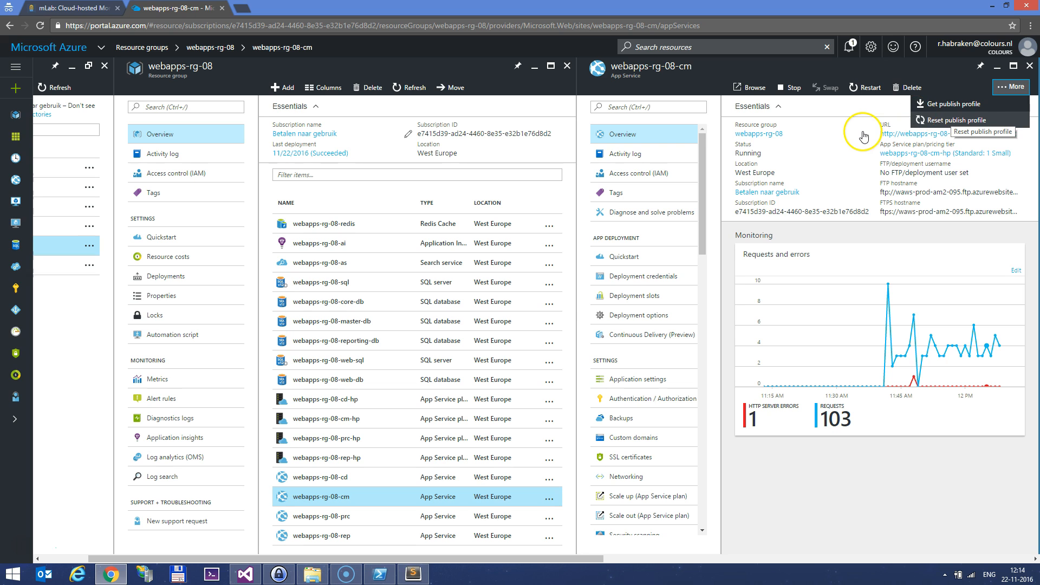
left_click(312, 574)
left_click(332, 317)
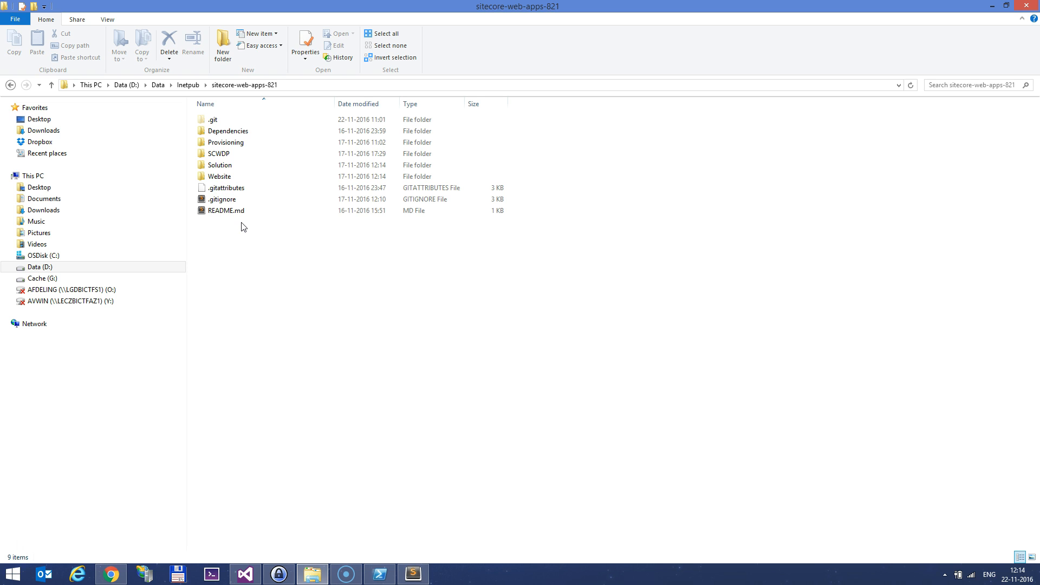
Peek into the Dependencies and Provisioning folders, then bring xP1.Template.params.json forward in Sublime Text
double_click(266, 131)
key("BackSpace")
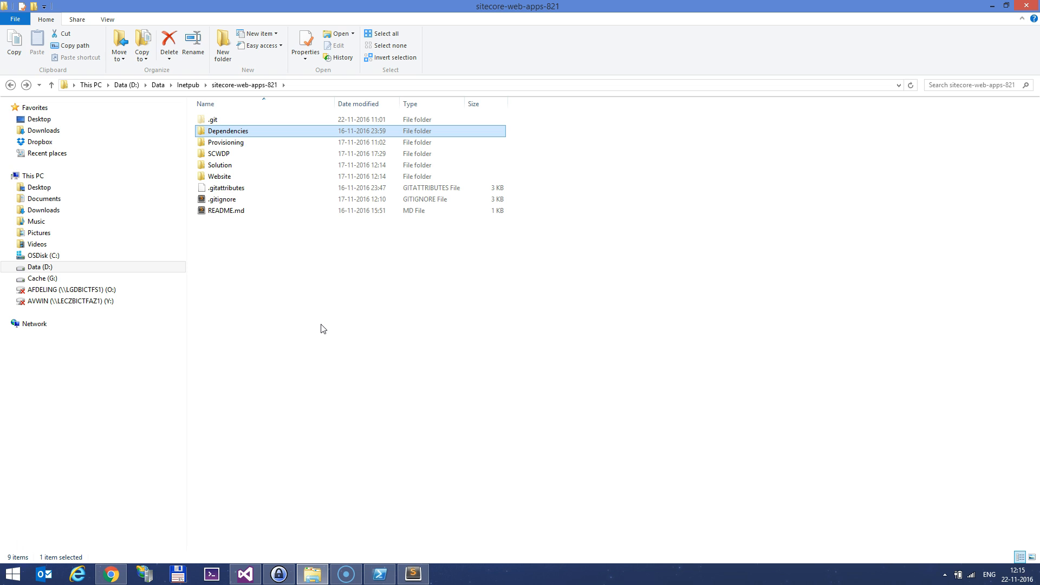
key("Down")
key("Return")
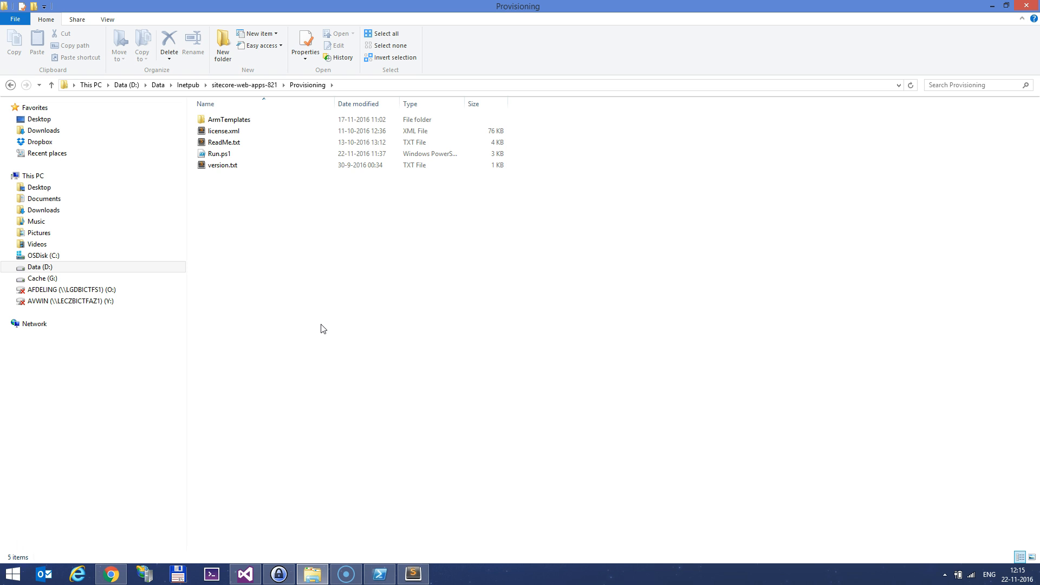
key("BackSpace")
key("Down")
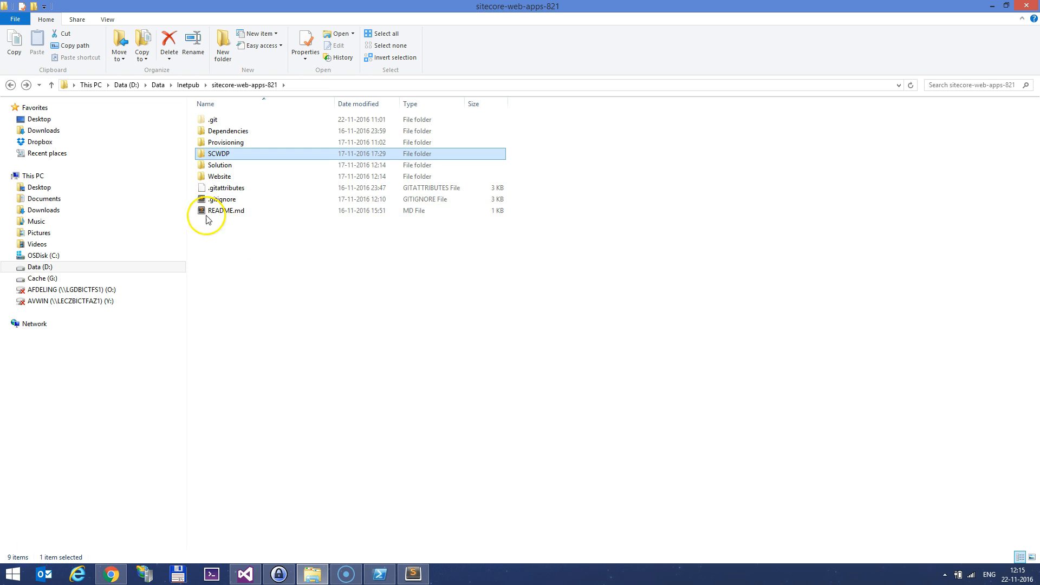
left_click(413, 573)
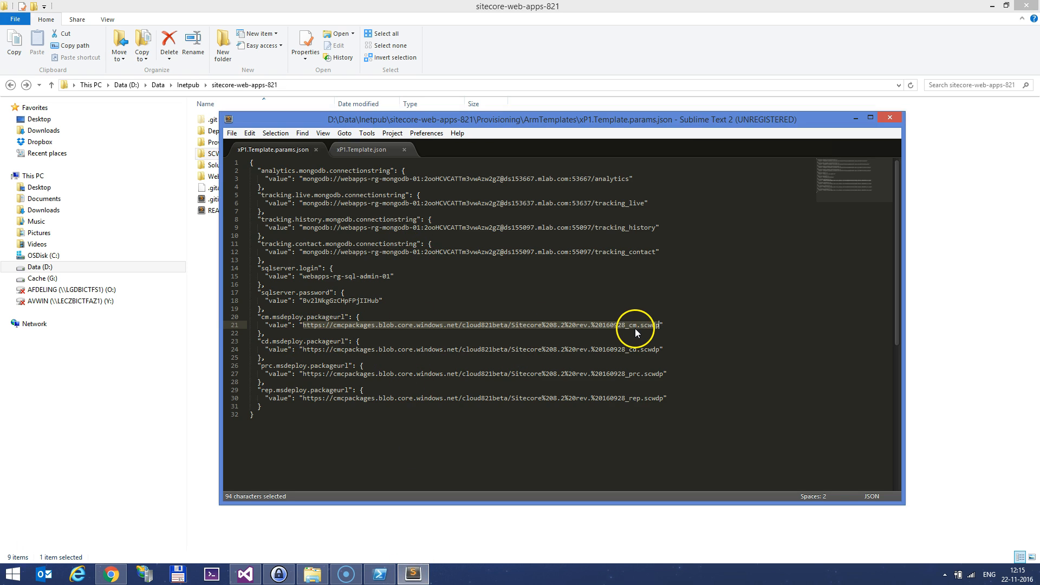
Highlight 'scwdp' in the cm package URL on line 21, then open the SCWDP folder in Explorer
left_click_drag(641, 325, 660, 325)
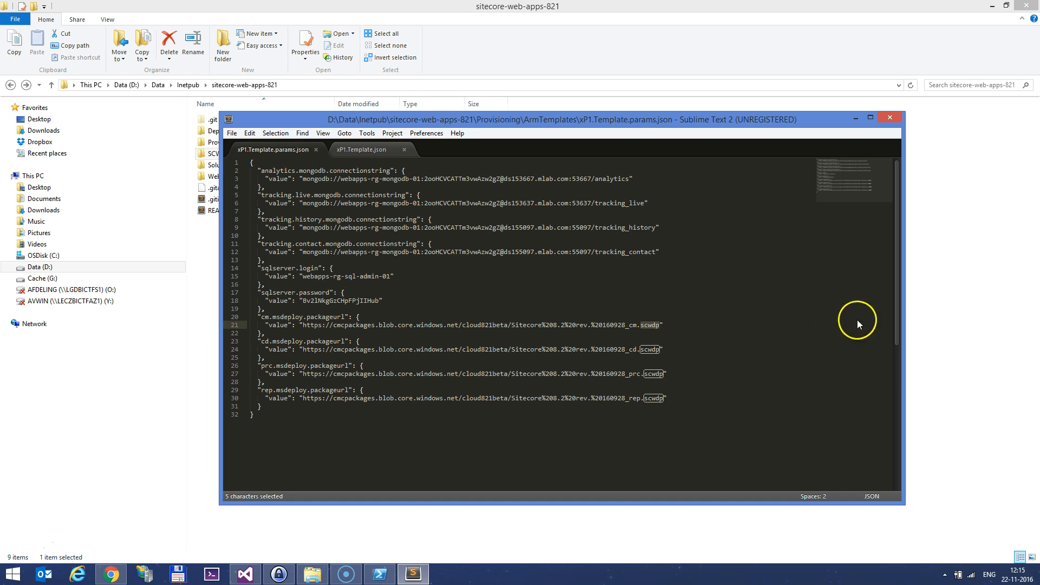
left_click(935, 313)
double_click(216, 154)
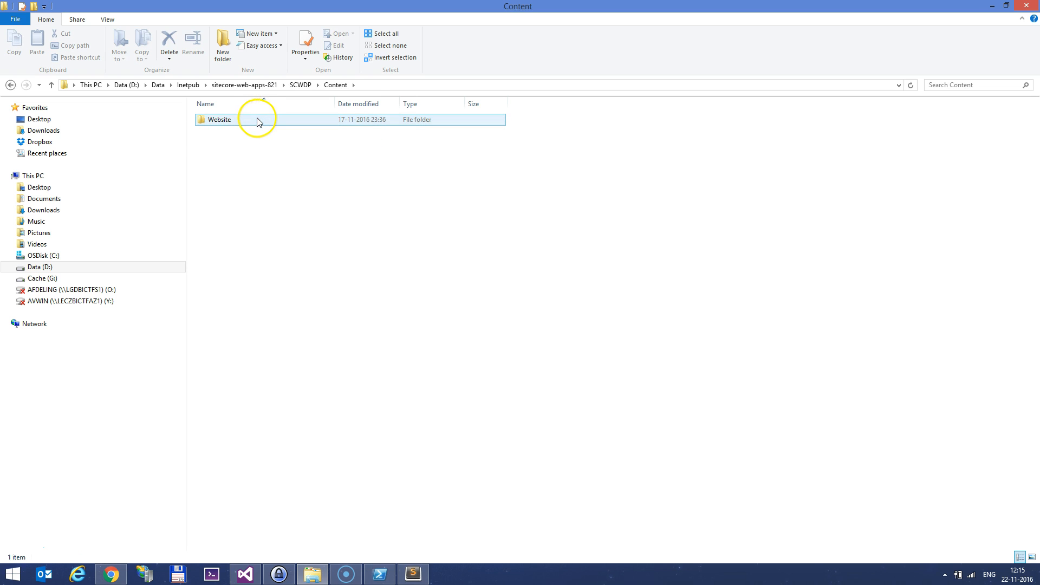
Inspect SCWDP\Content\Website and select the four Sitecore dacpac database files
double_click(257, 120)
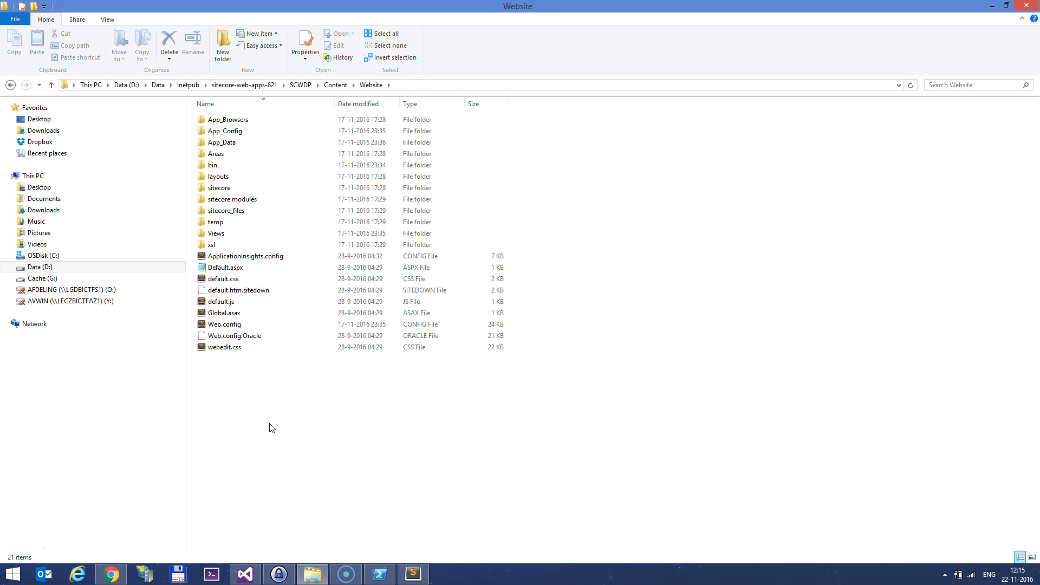
left_click(336, 85)
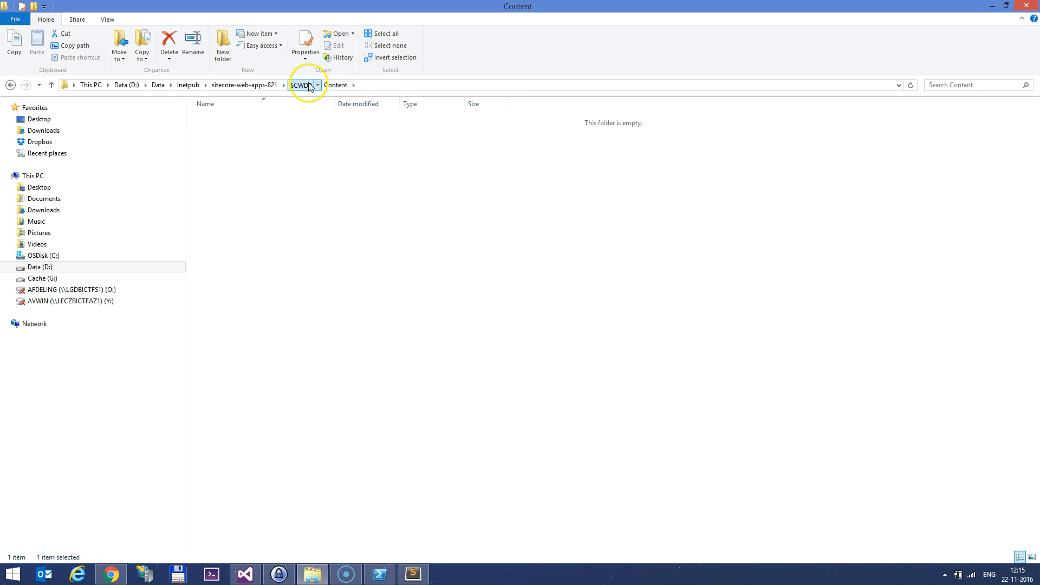
left_click(308, 86)
left_click(234, 155)
left_click_drag(561, 191, 257, 151)
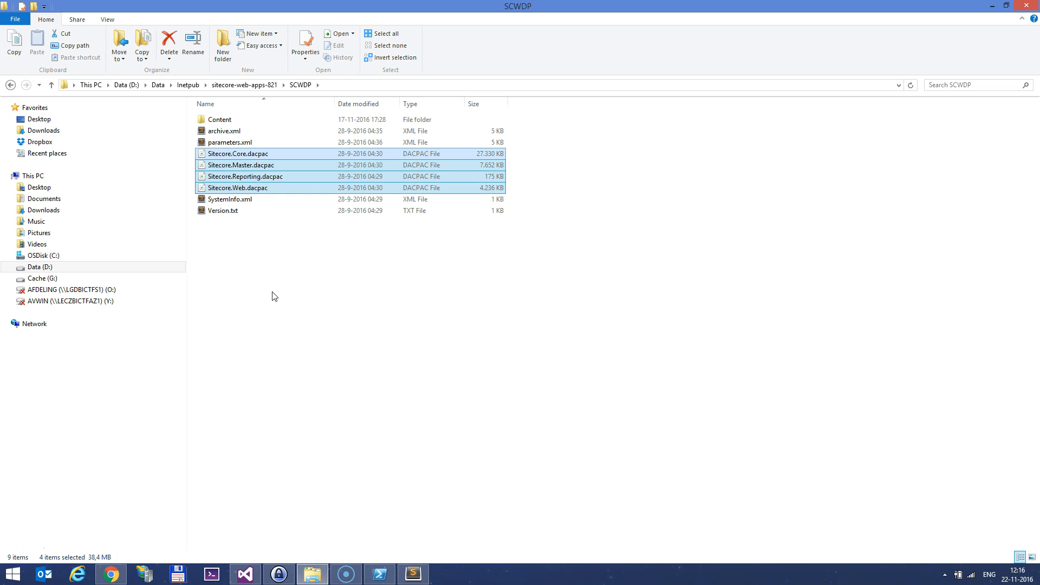
left_click(258, 231)
Check the project's Website folder, return to sitecore-web-apps-821, and launch IIS Manager
left_click(245, 85)
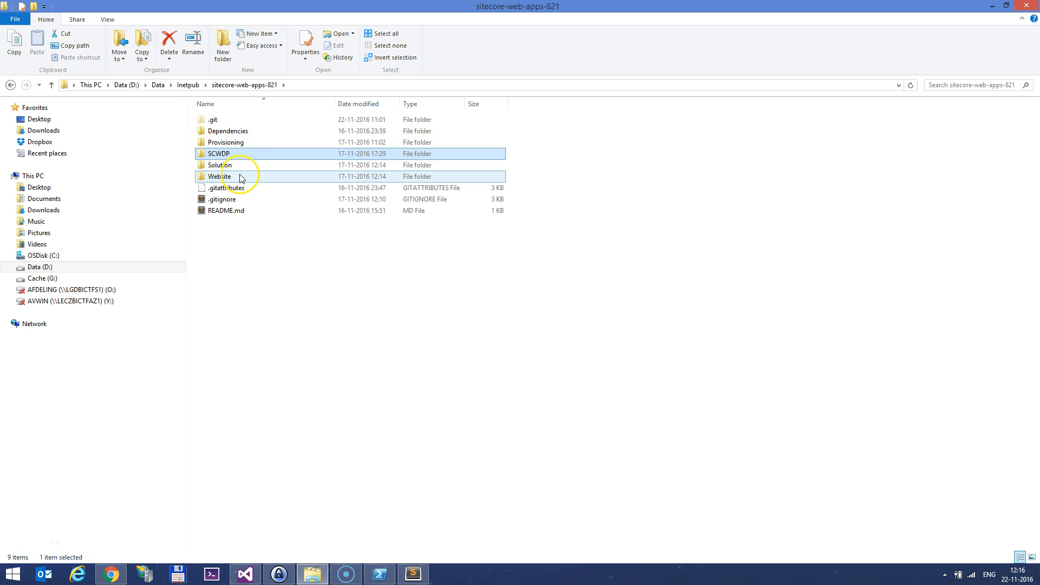
double_click(241, 177)
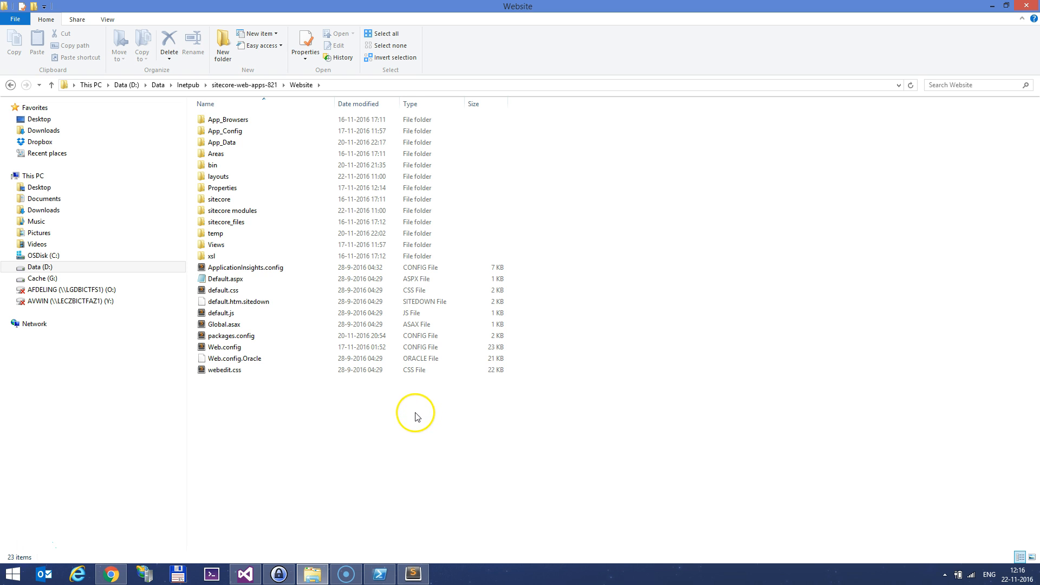
left_click(246, 85)
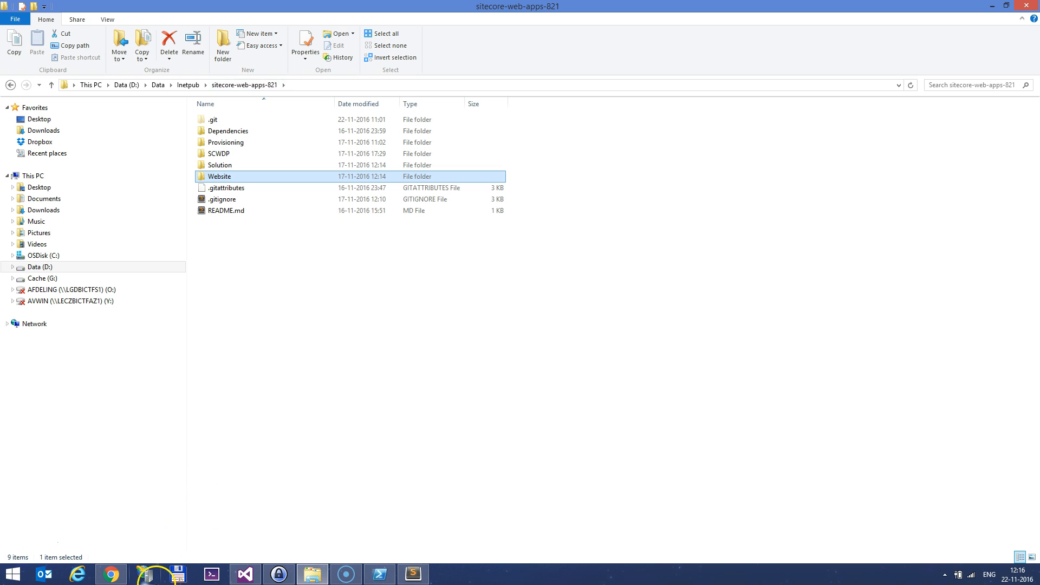
left_click(144, 573)
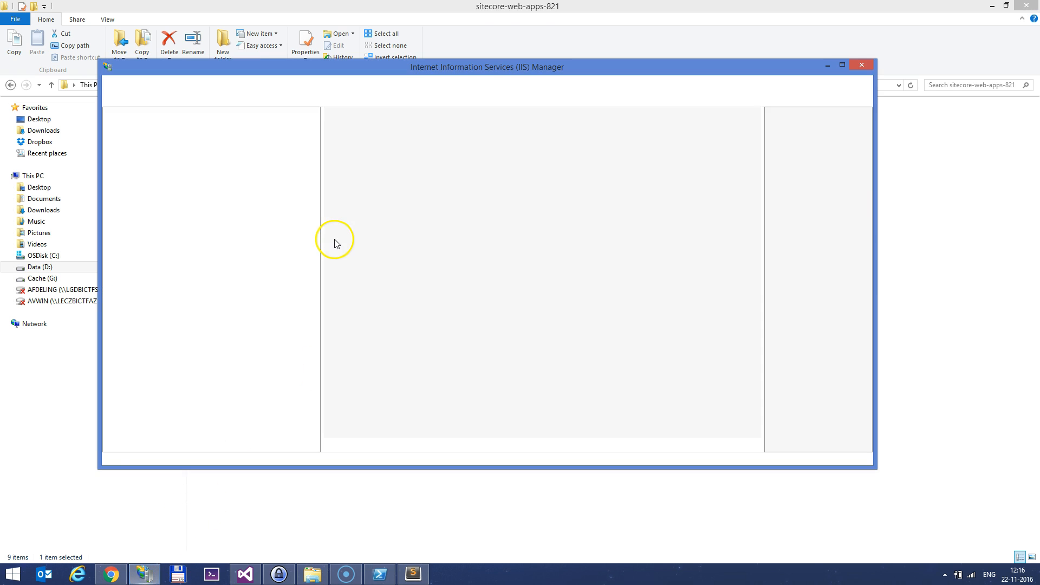
Check the sitecore-web-apps-821 site's http 80/https 443 bindings and Website physical path, then close IIS Manager
double_click(148, 138)
left_click(142, 157)
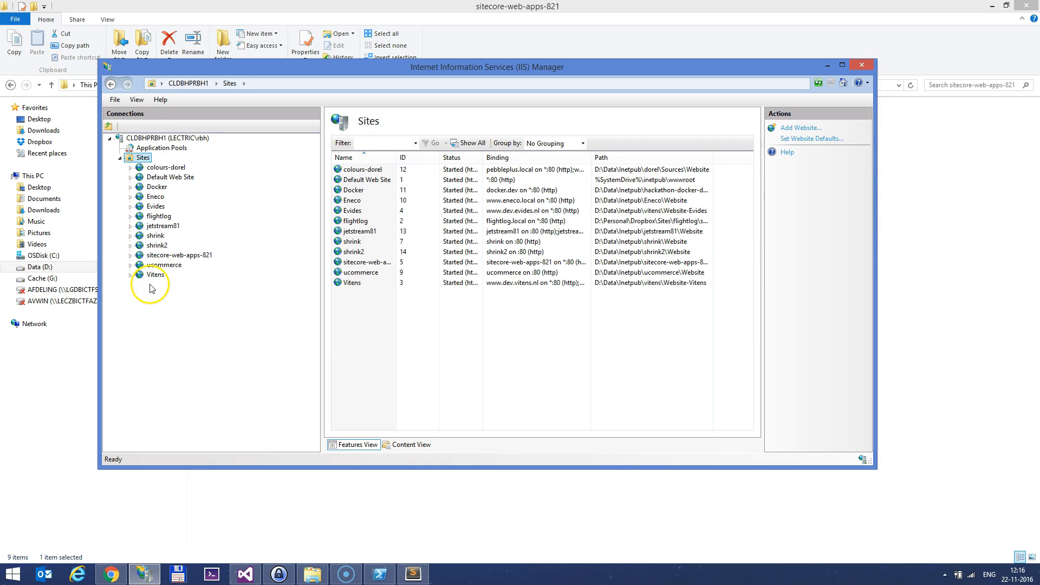
left_click(180, 258)
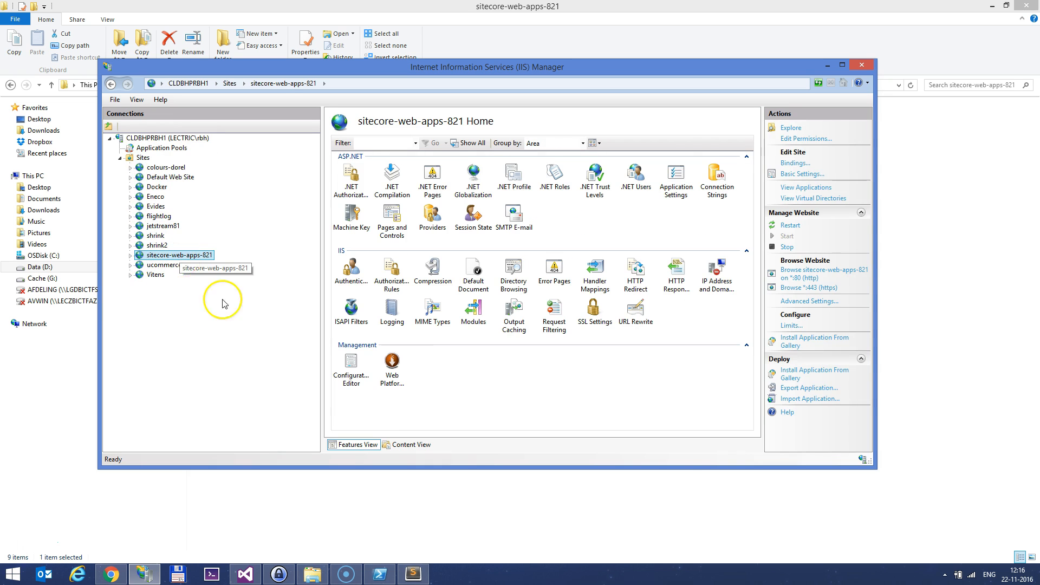
left_click(795, 163)
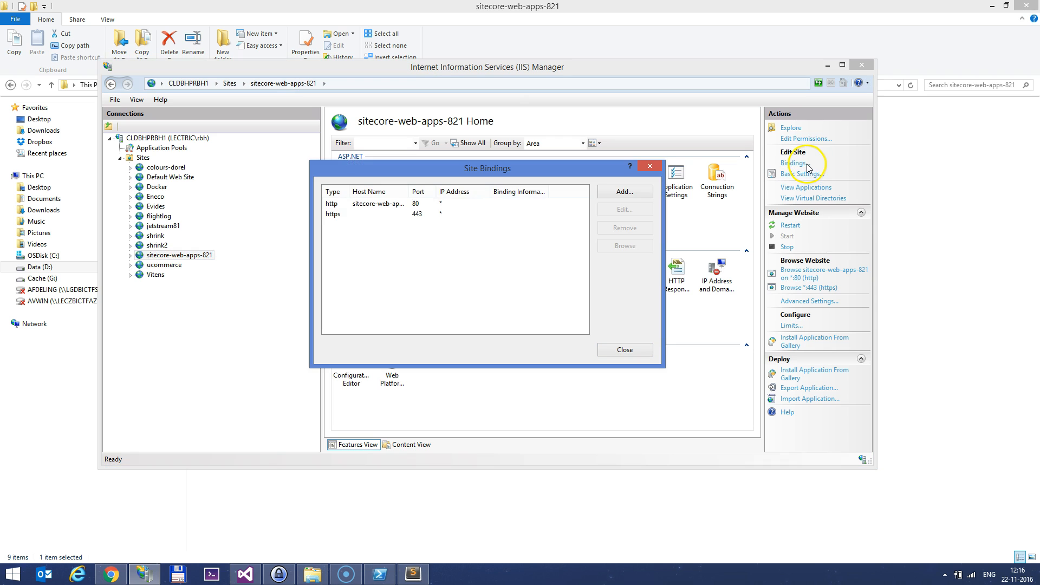
left_click(649, 166)
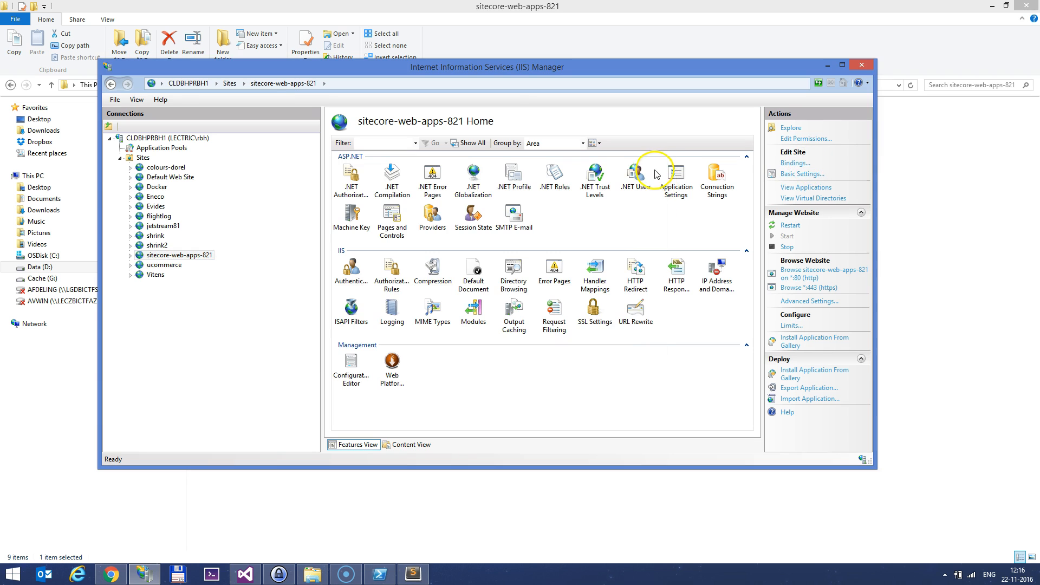
left_click(801, 174)
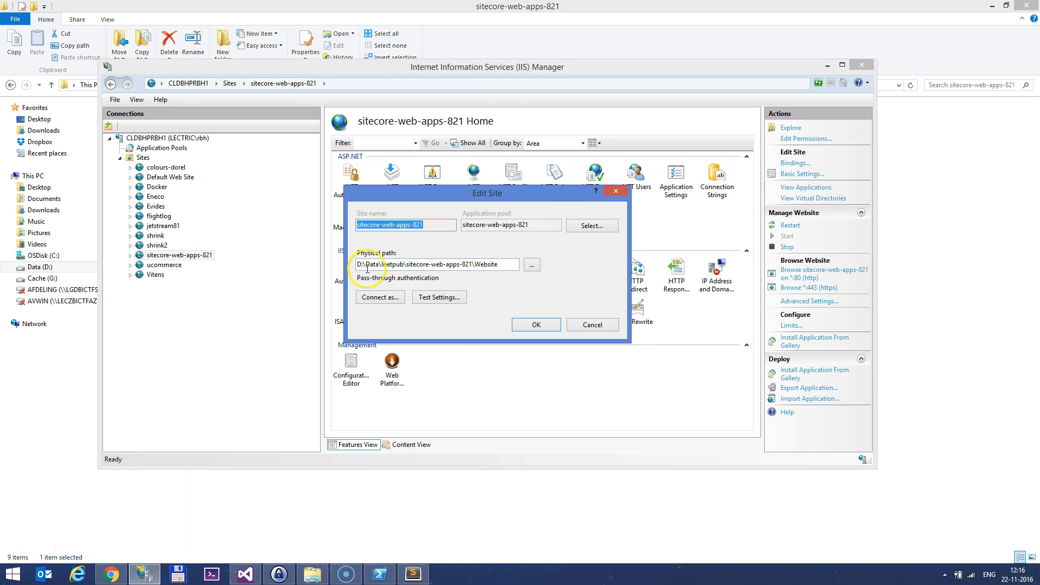
left_click(592, 324)
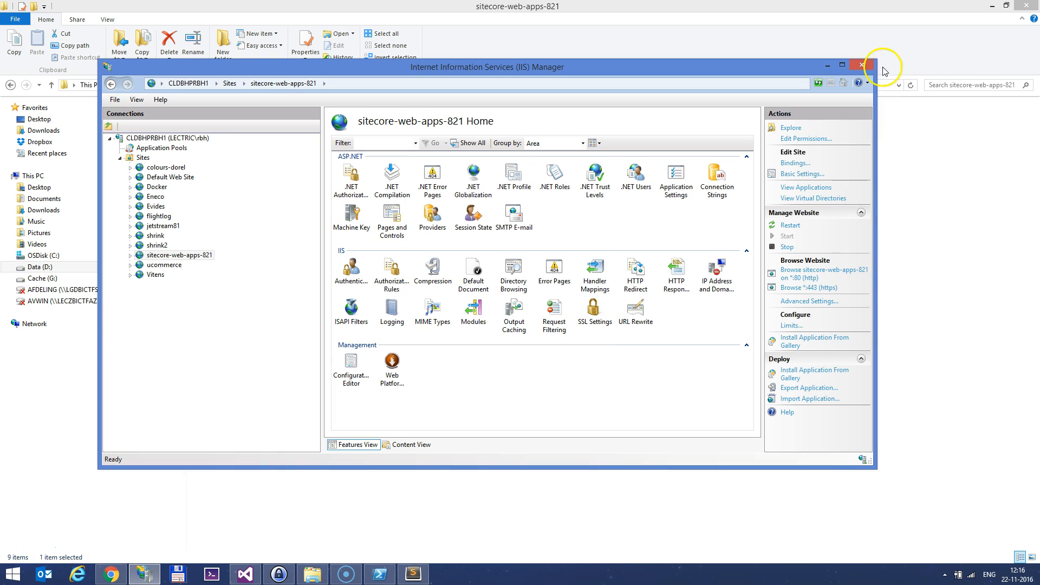
left_click(861, 64)
left_click(342, 298)
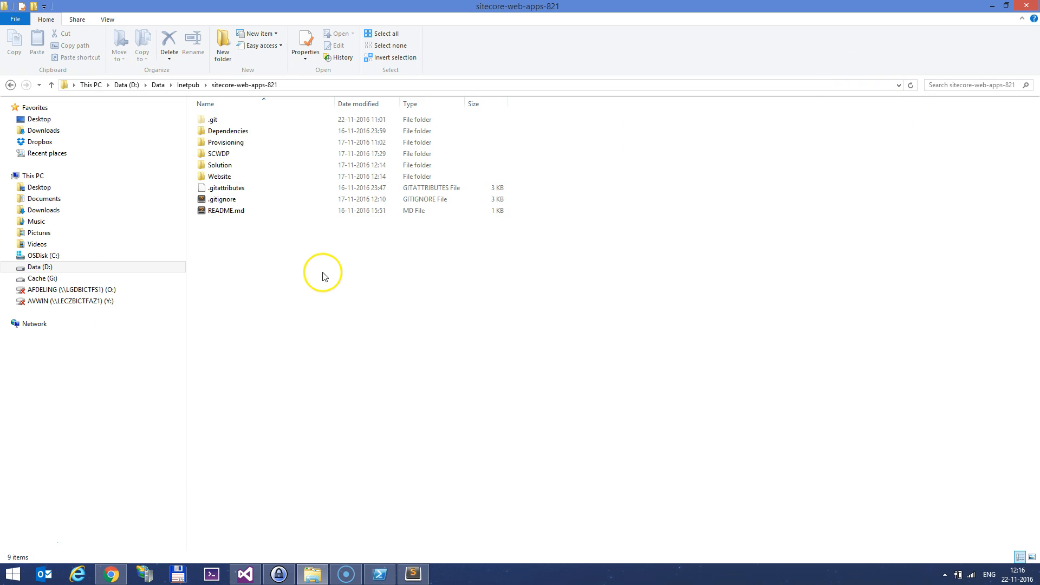
Browse into the Solution\WebApps821 project folder in File Explorer
double_click(232, 166)
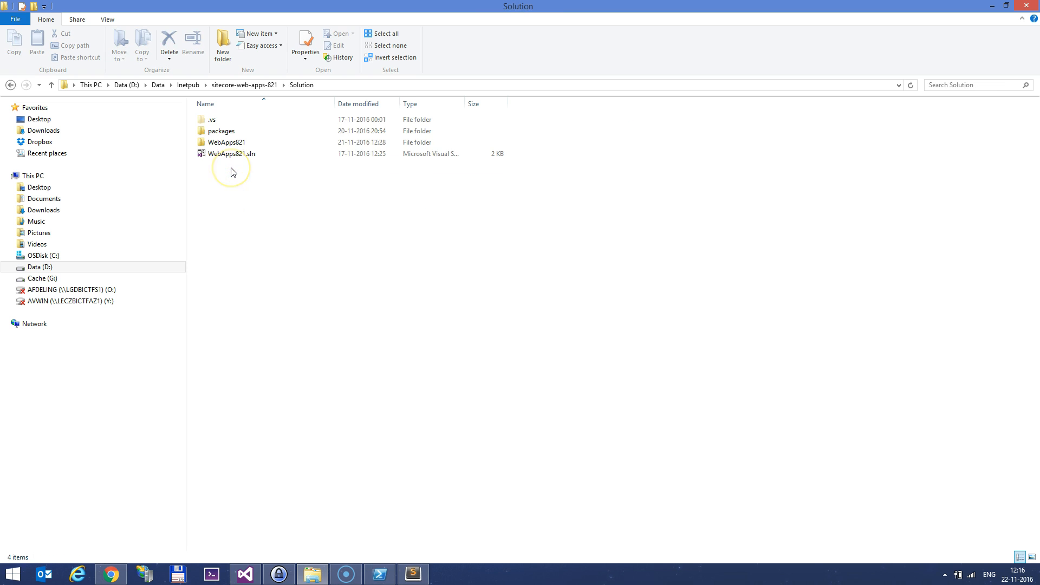
left_click(249, 243)
double_click(239, 143)
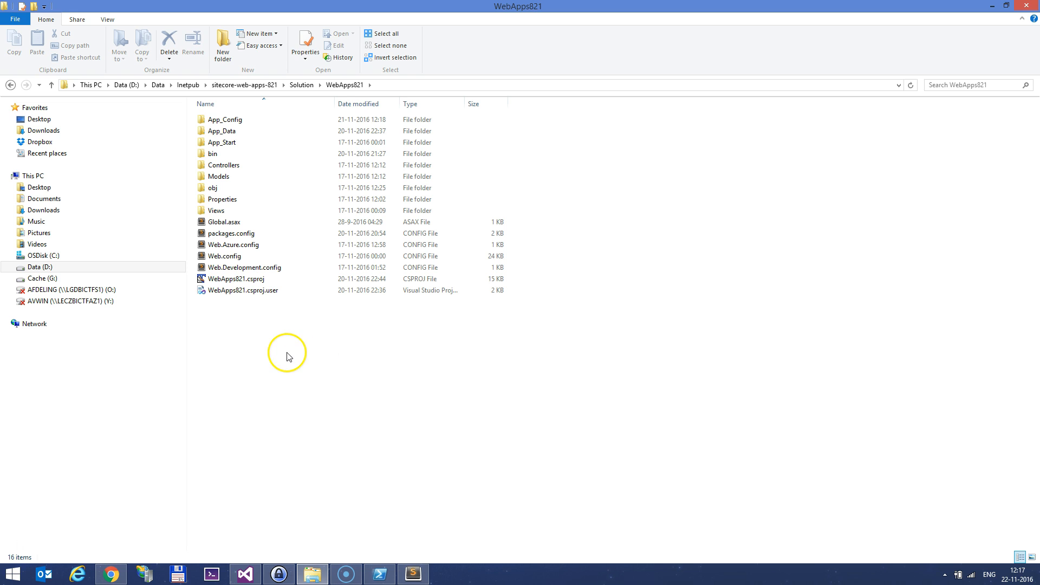
Rearrange the WebApps821 Solution Explorer tree, collapsing Web.config transforms and expanding App_Data and App_Config
left_click(245, 575)
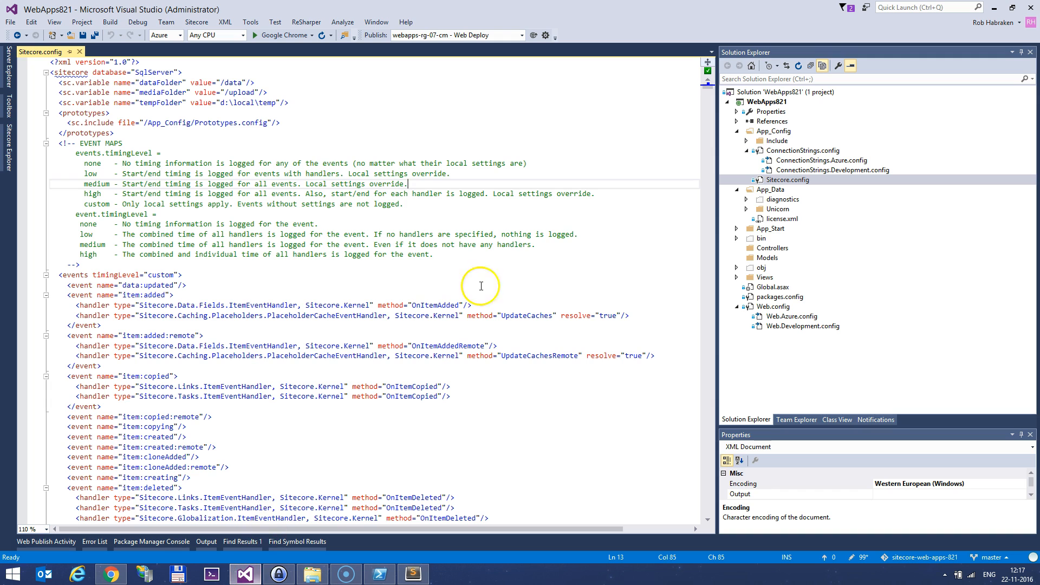
left_click(747, 151)
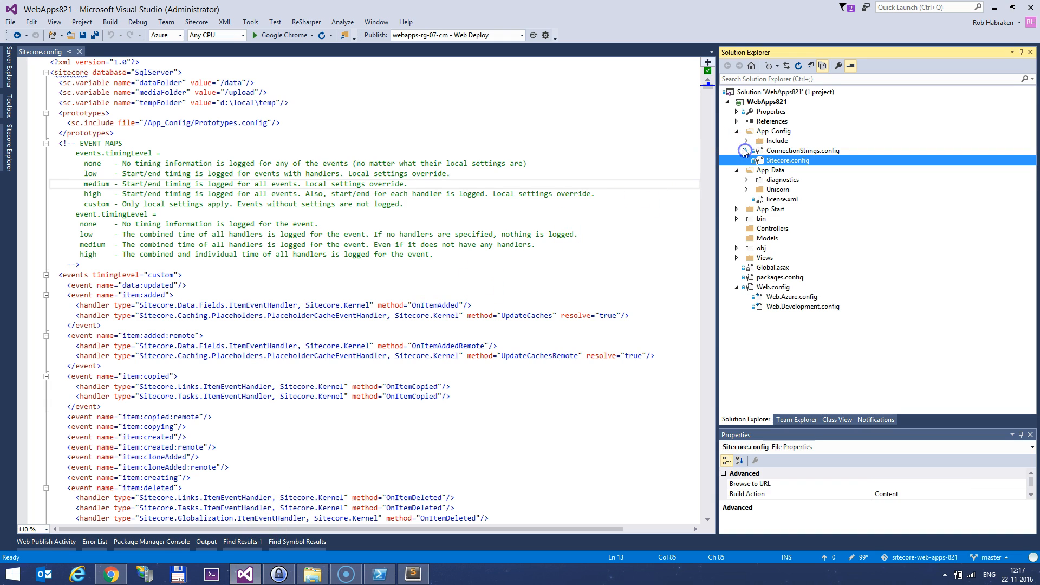
left_click(737, 131)
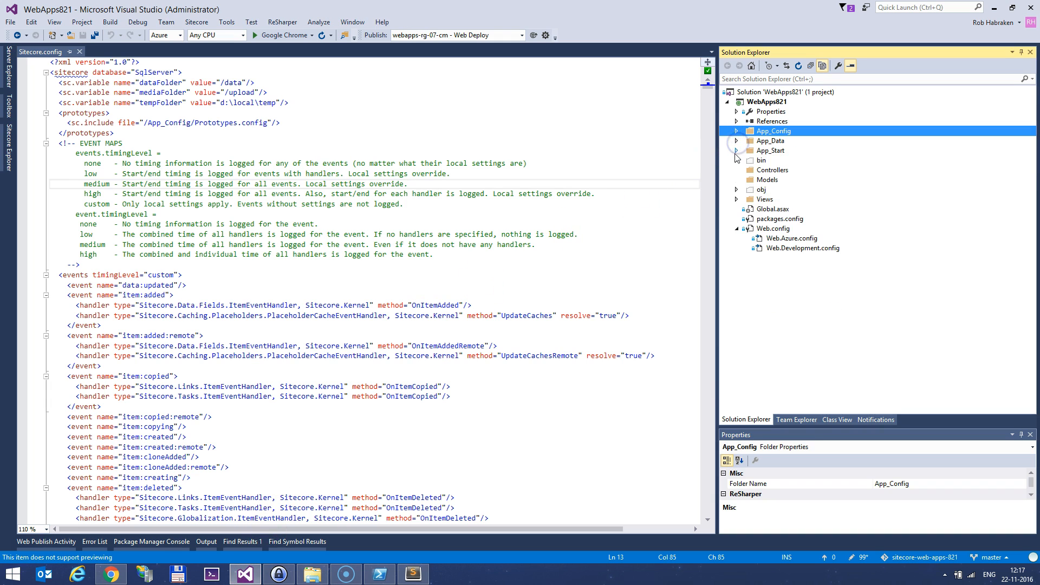
left_click(737, 228)
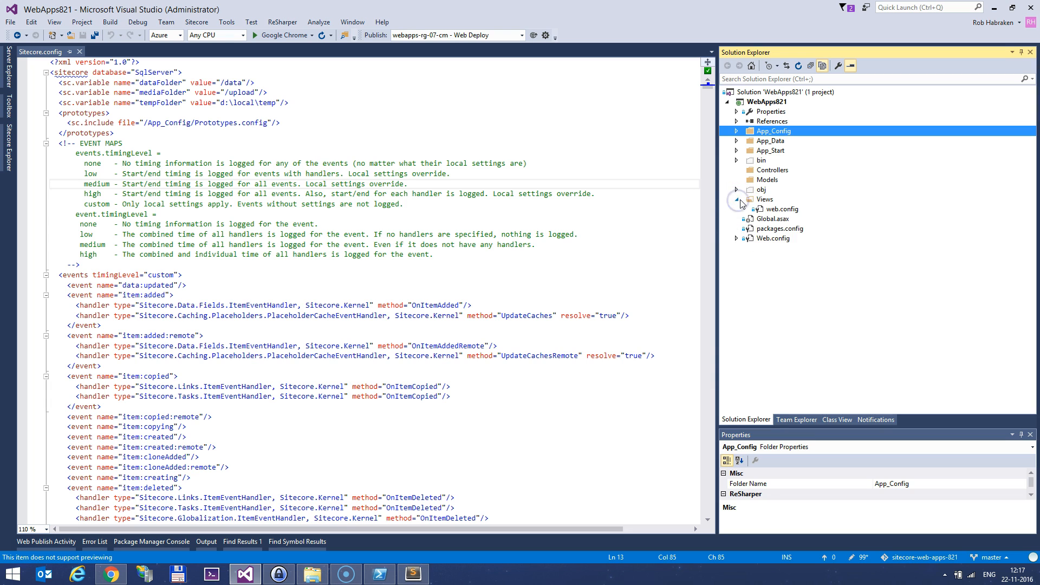
left_click(737, 140)
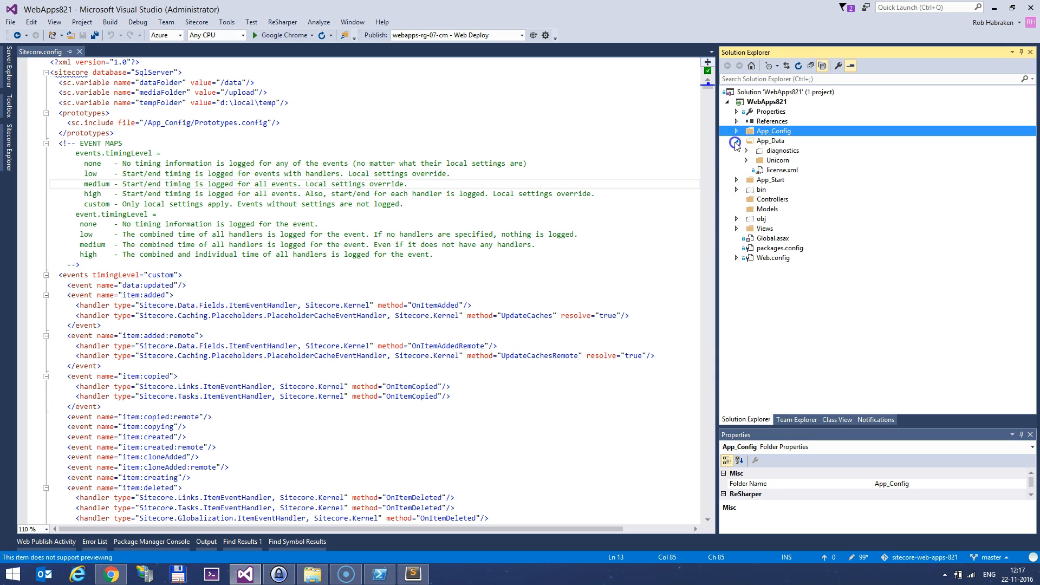
left_click(736, 131)
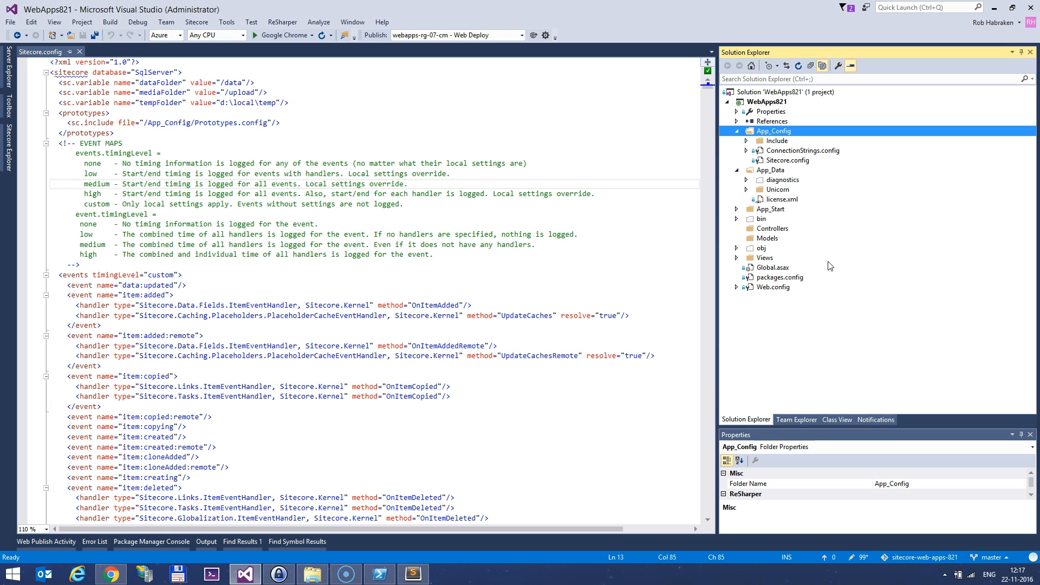
left_click(313, 574)
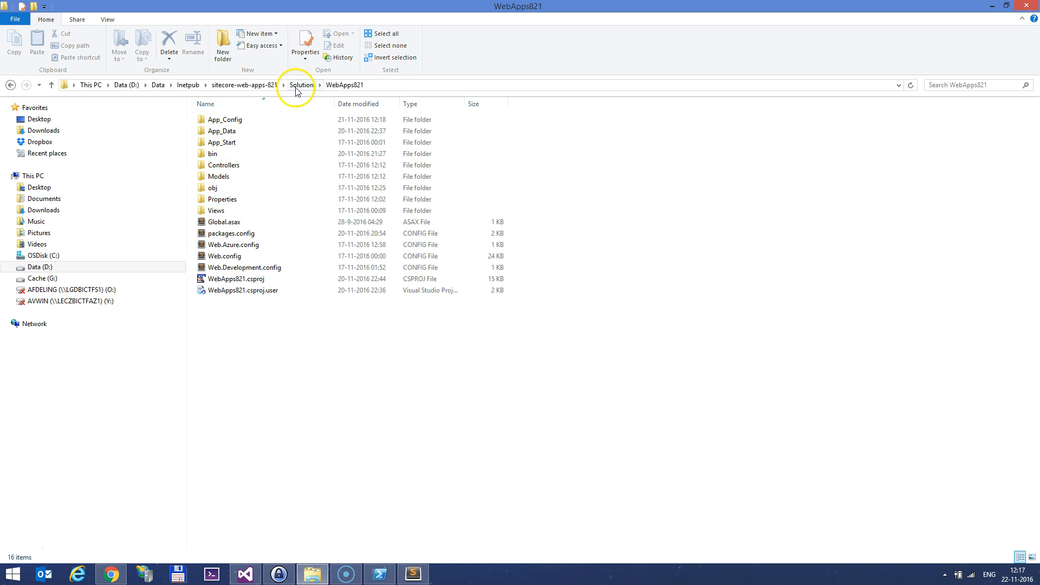
Inspect the Website\App_Data folder, noting its Unicorn folder
left_click(270, 87)
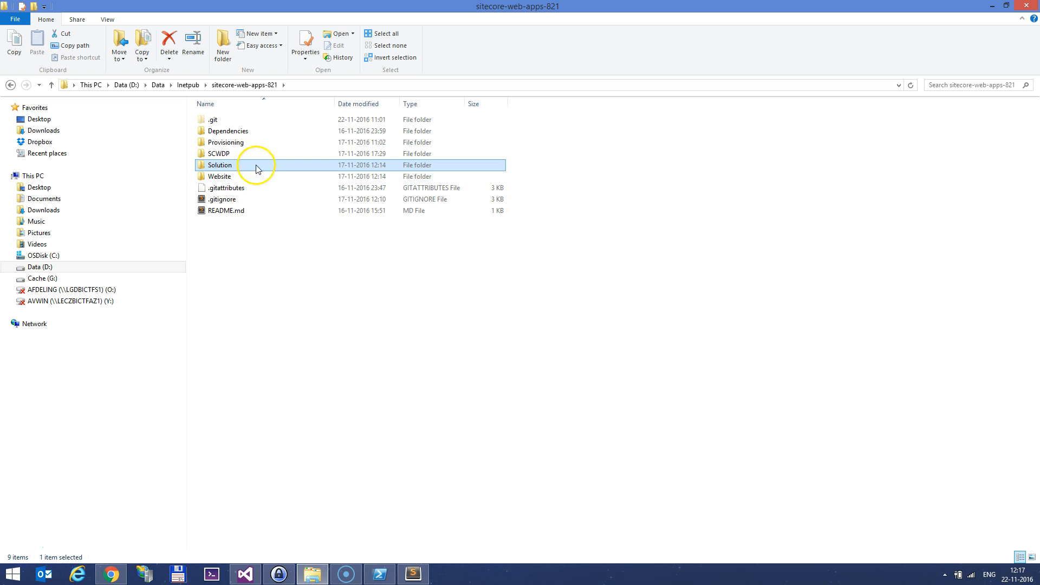
left_click(227, 176)
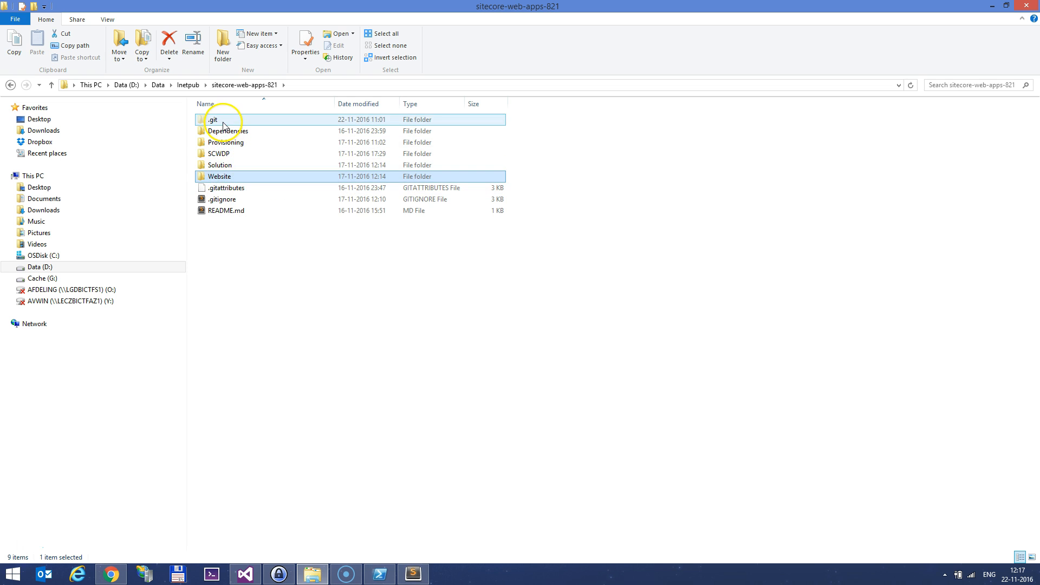
double_click(229, 176)
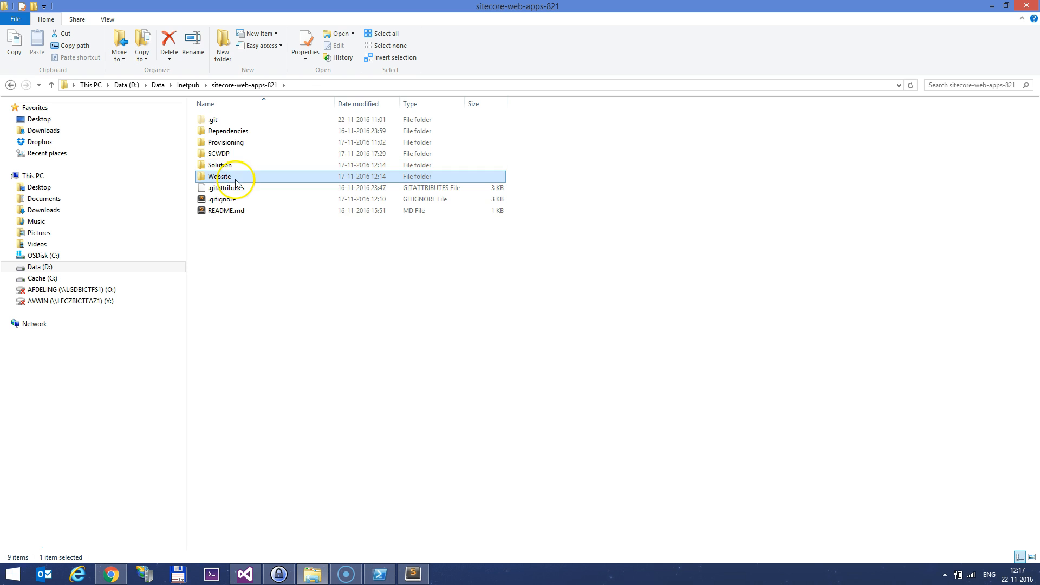
double_click(230, 142)
left_click_drag(244, 347, 318, 153)
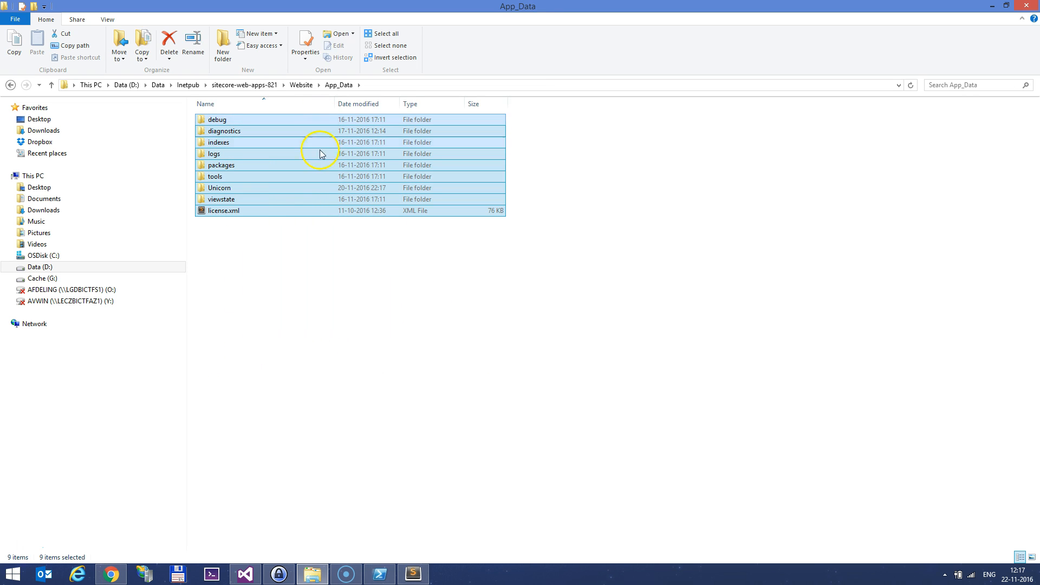
left_click(340, 286)
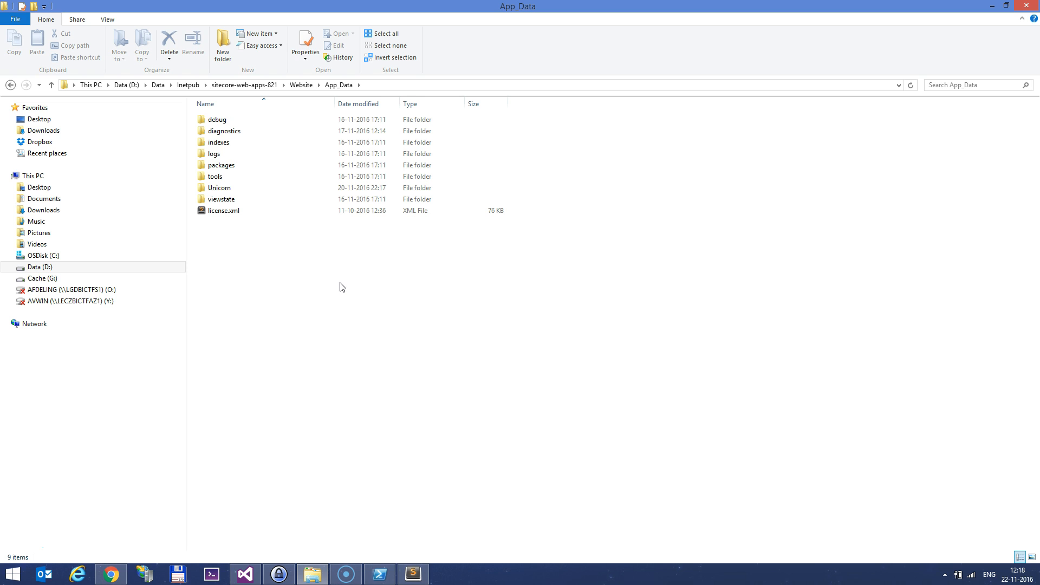
key("BackSpace")
double_click(241, 141)
left_click(242, 165)
left_click(248, 188)
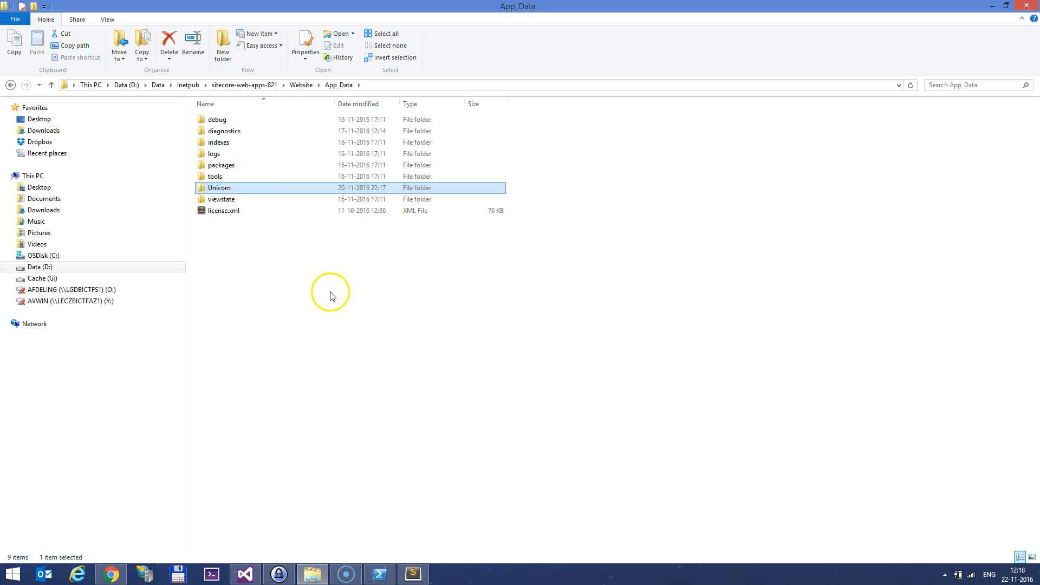
Inspect Solution\WebApps821\App_Data, holding diagnostics, Unicorn and license.xml
left_click(265, 86)
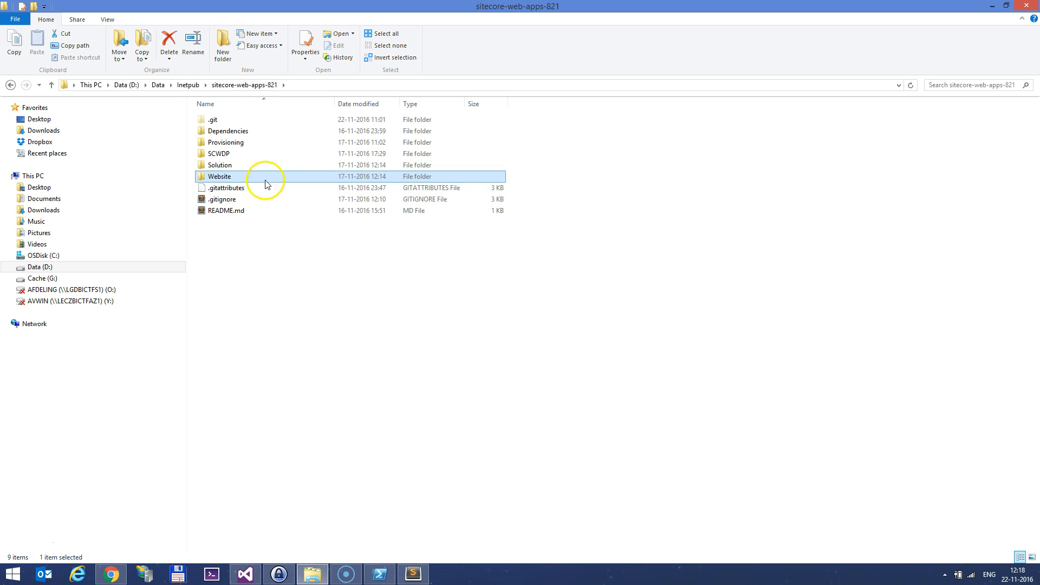
left_click(268, 165)
double_click(268, 165)
double_click(256, 143)
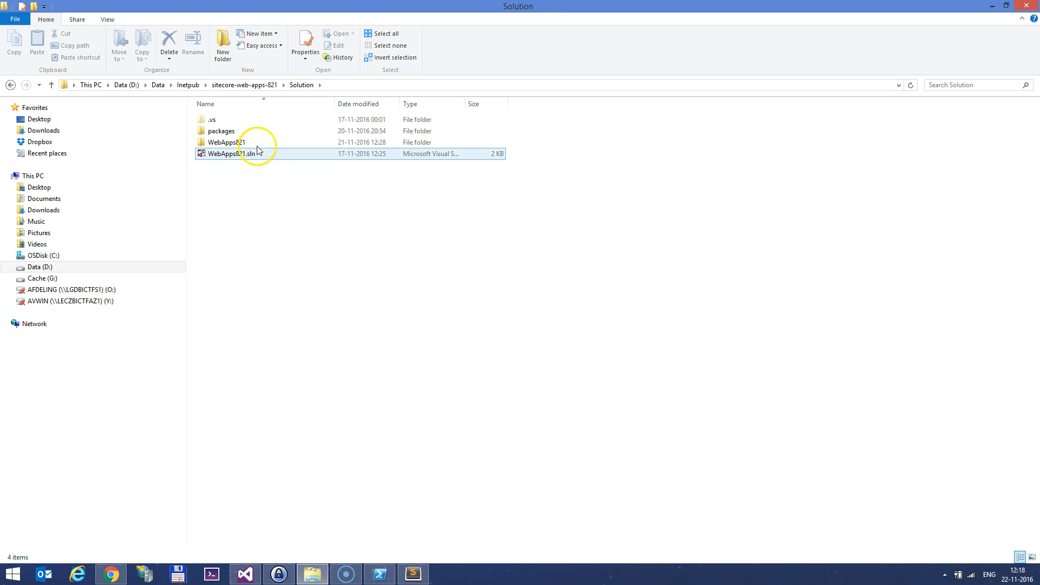
left_click(257, 136)
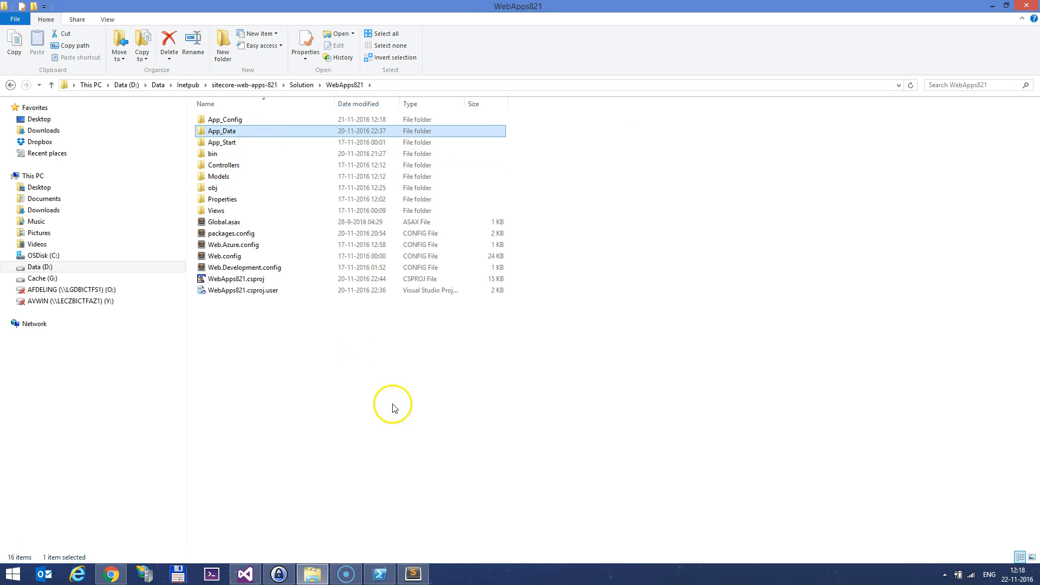
double_click(245, 133)
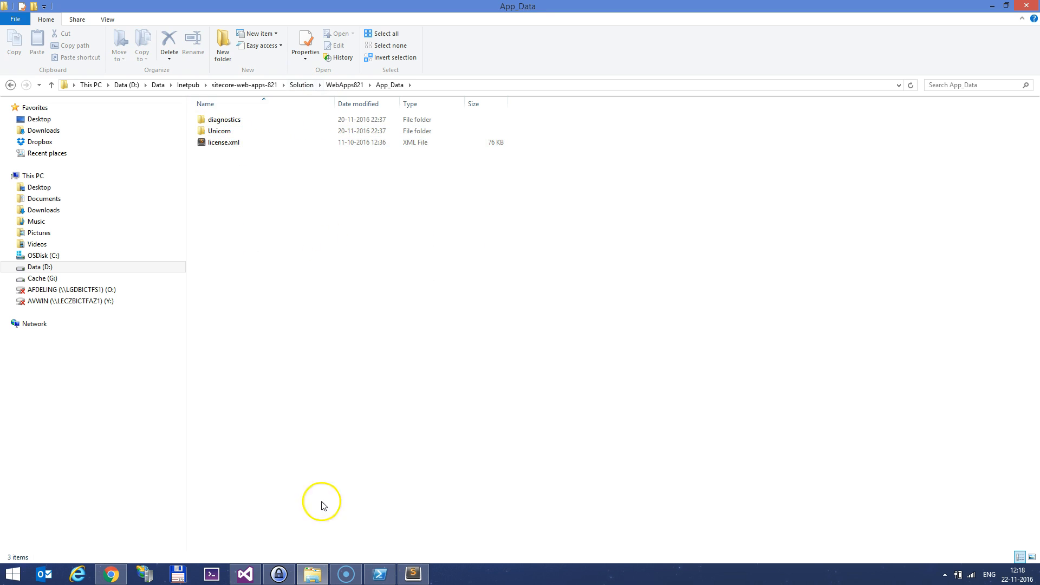
left_click(245, 573)
Open DataFolder.config with its Azure and Development transforms, and expand the Unicorn config folder
left_click(746, 141)
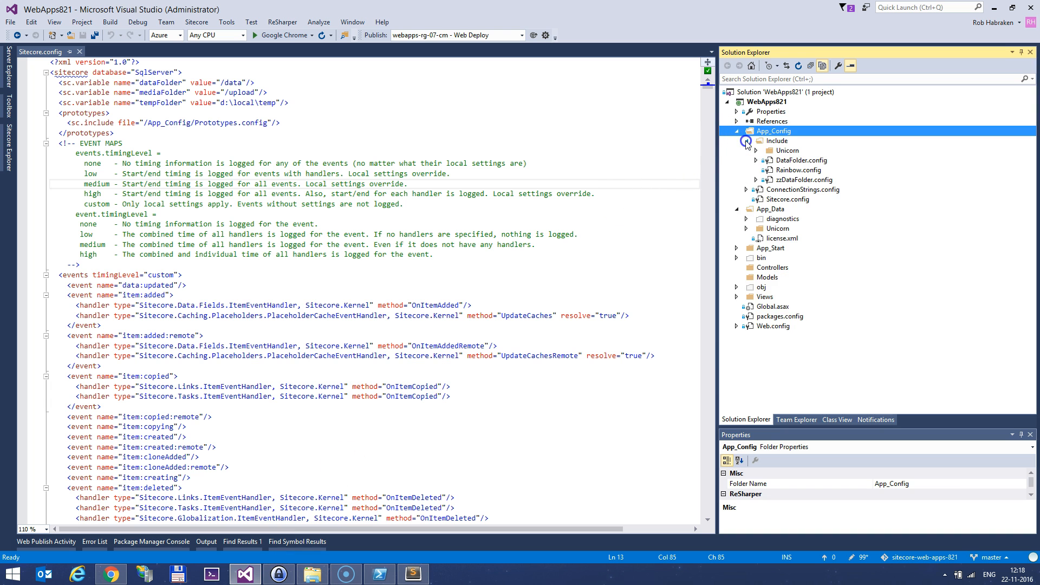
left_click(746, 141)
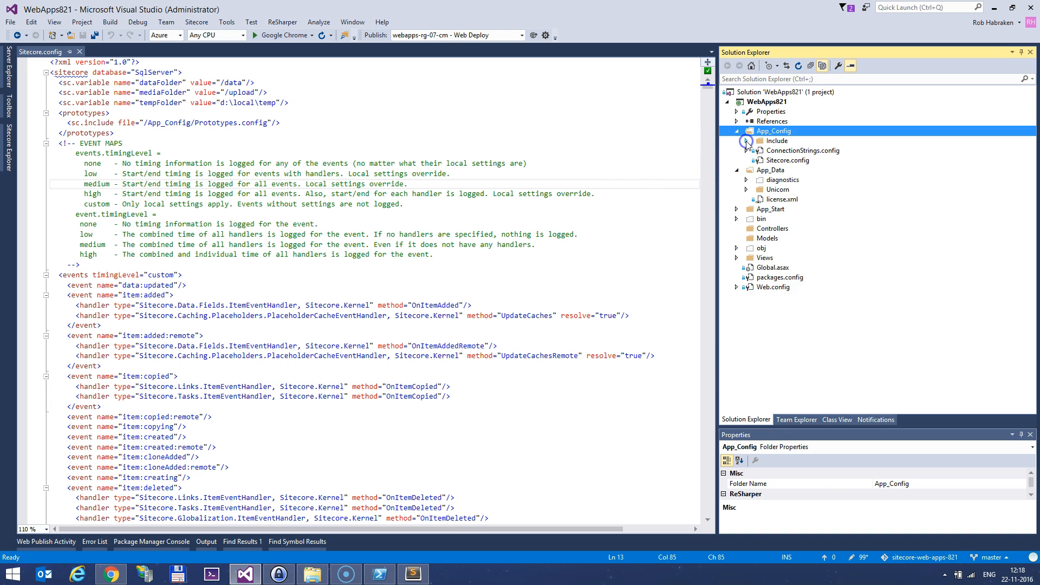
left_click(746, 142)
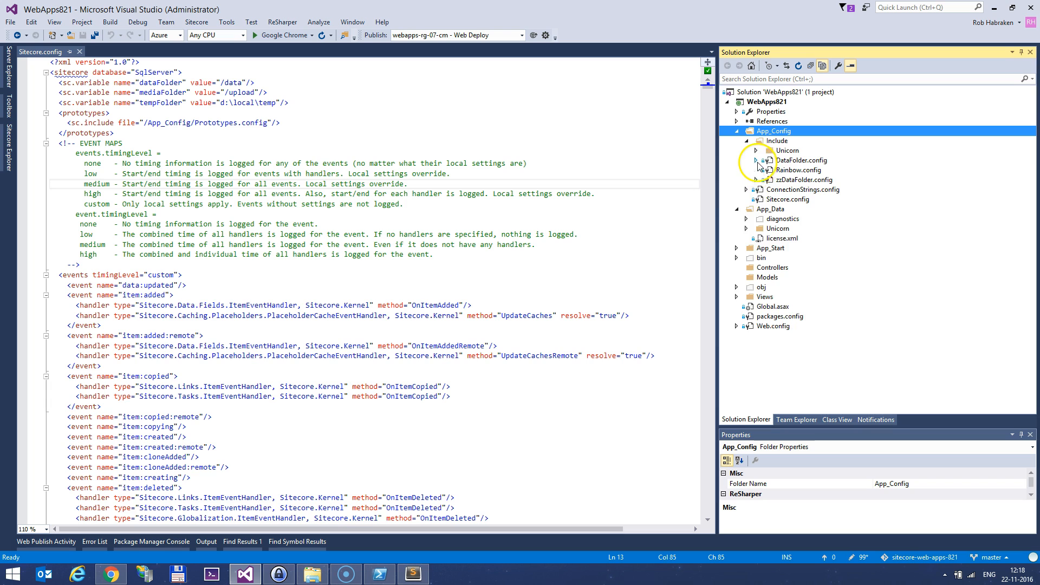
left_click(756, 160)
double_click(850, 161)
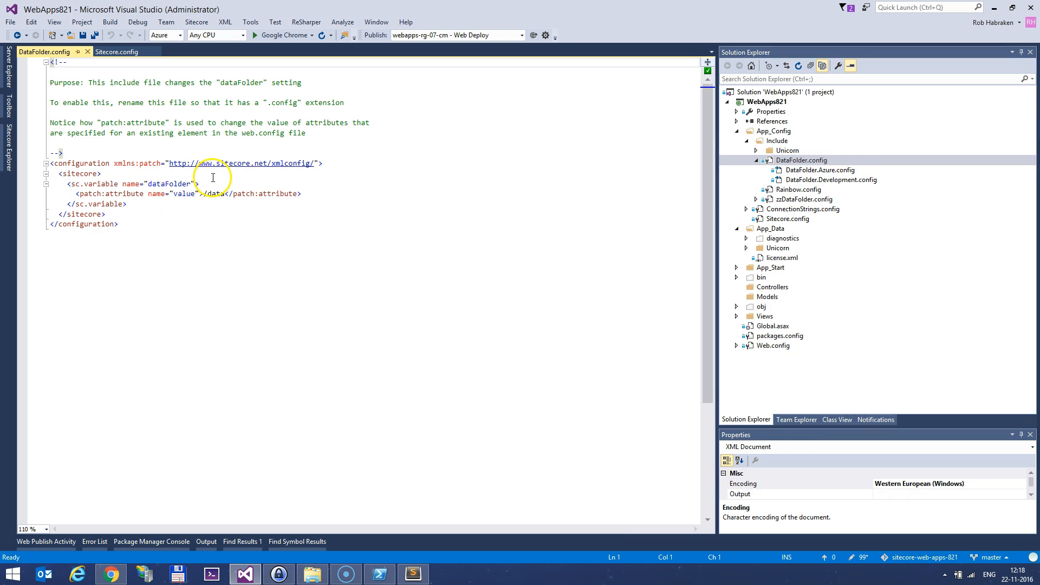
double_click(810, 170)
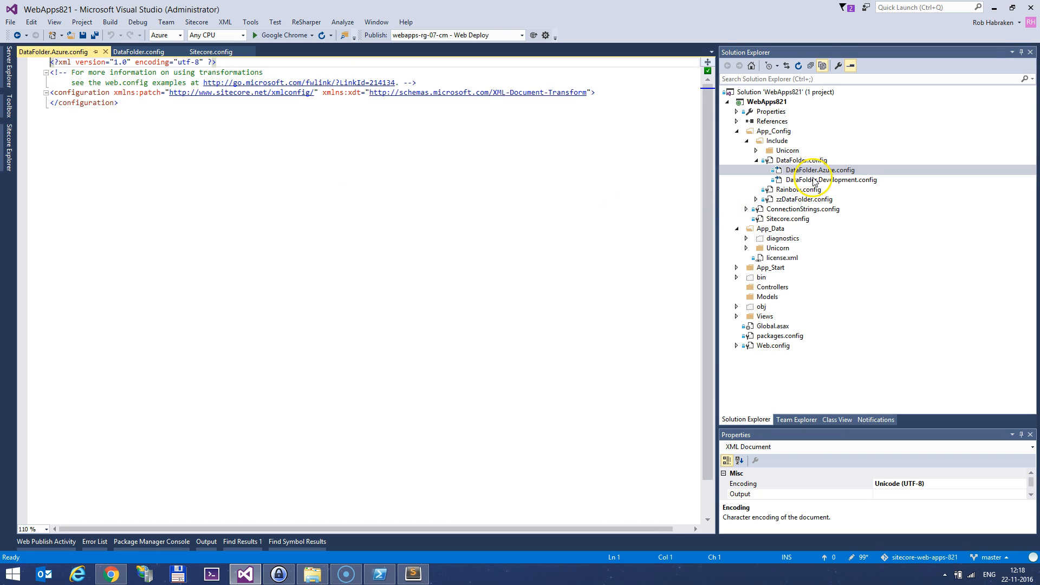
double_click(812, 180)
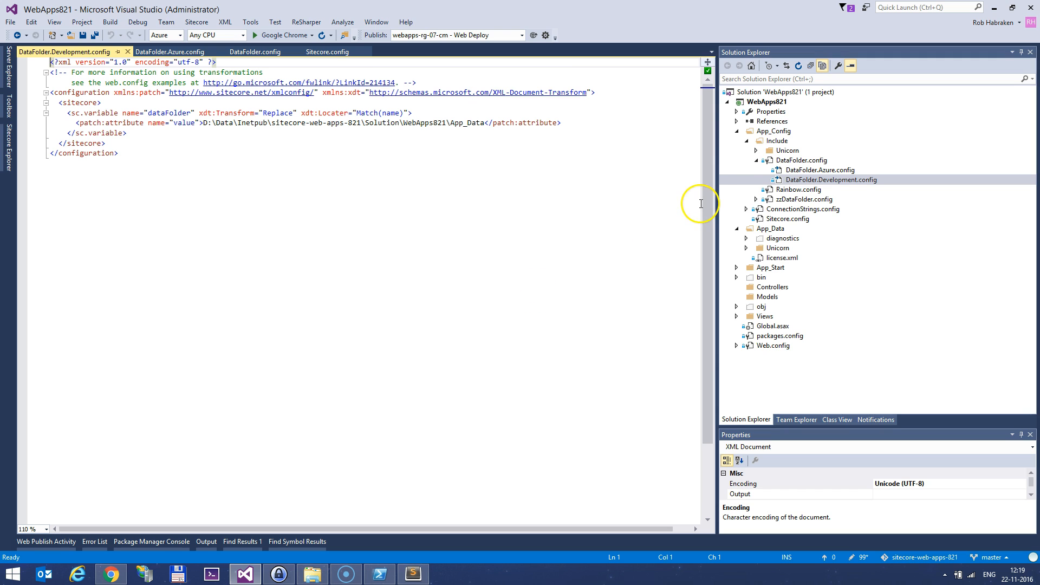
left_click(756, 151)
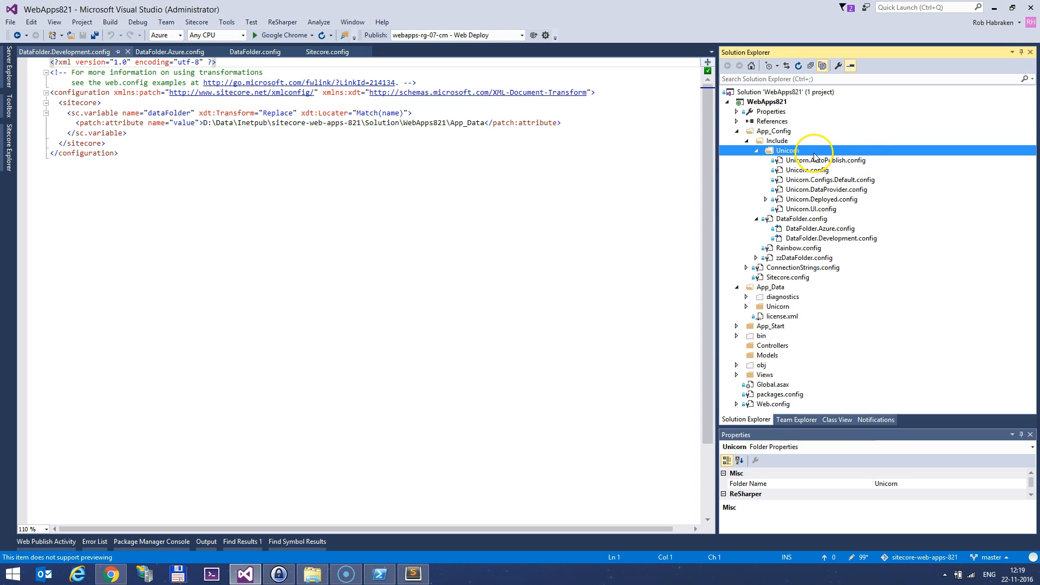
Open WebApps821.csproj from the project folder in TextPad
left_click(307, 579)
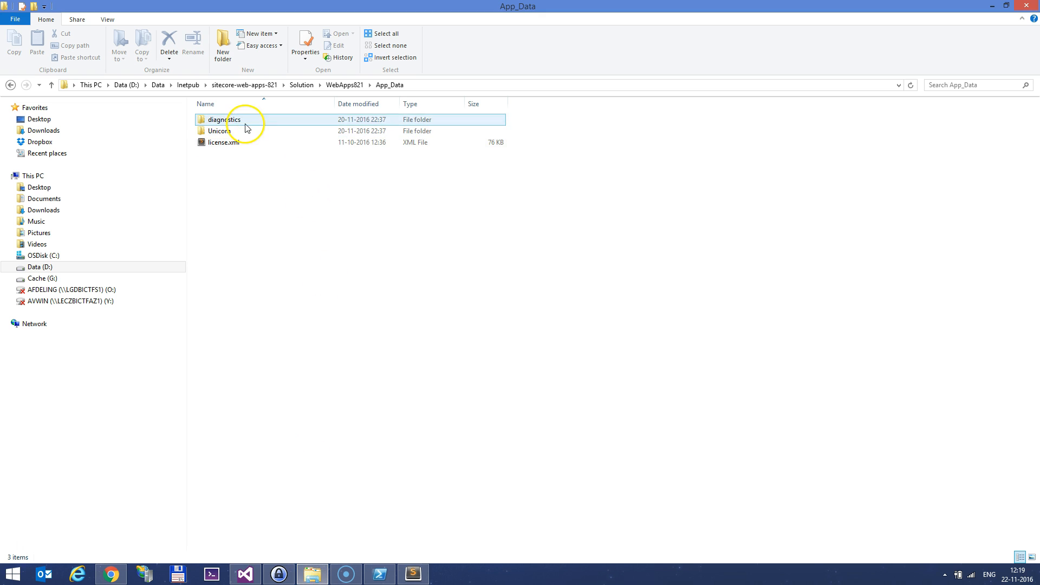
left_click(333, 86)
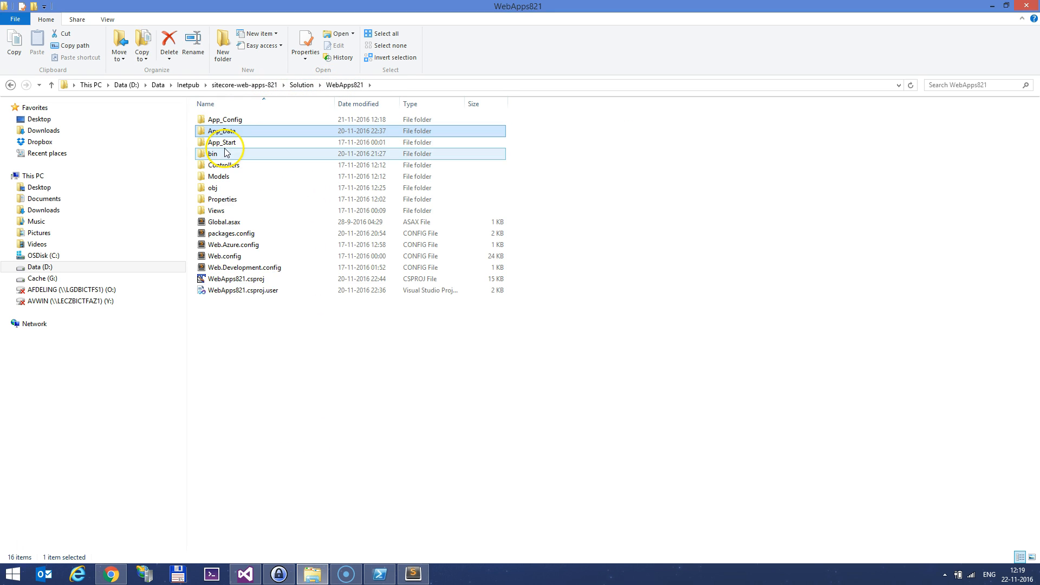
double_click(241, 279)
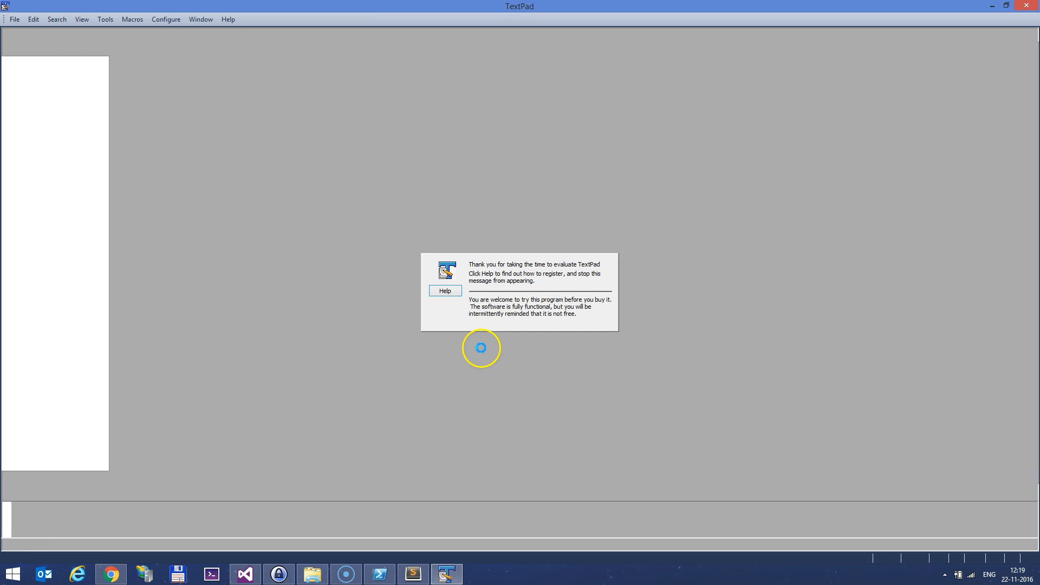
Locate and select the <Content Include="App_Data\Unicorn\**\*" /> line, then close TextPad
key("End")
key("shift+Right")
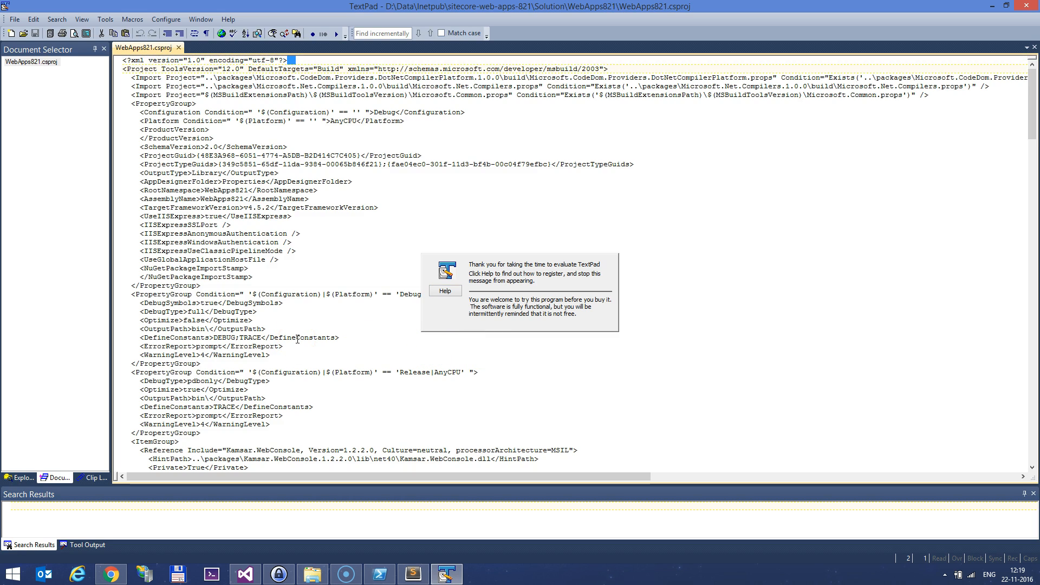
scroll(302, 344, "down", 20)
triple_click(562, 185)
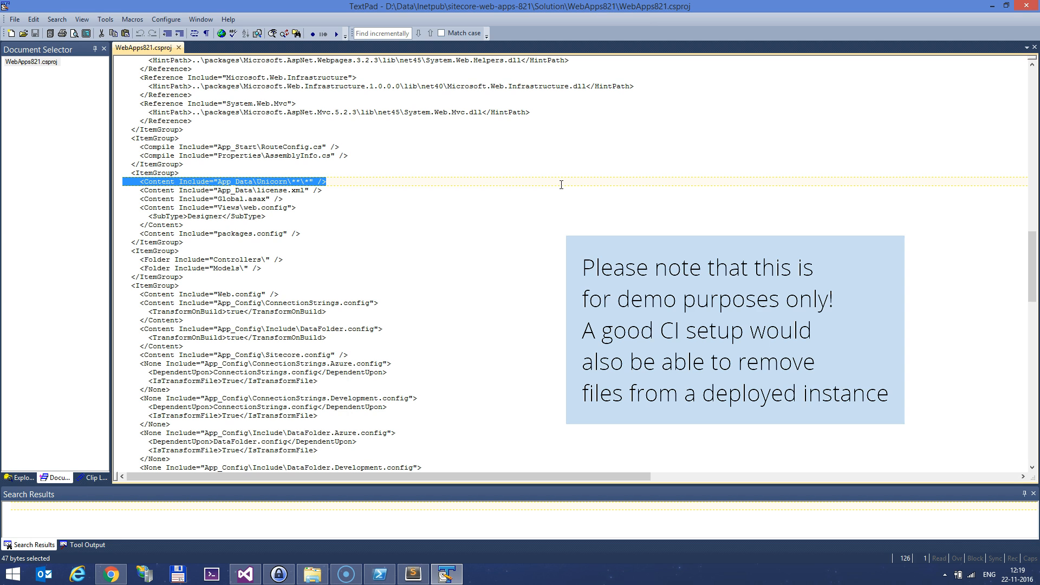
left_click(1027, 5)
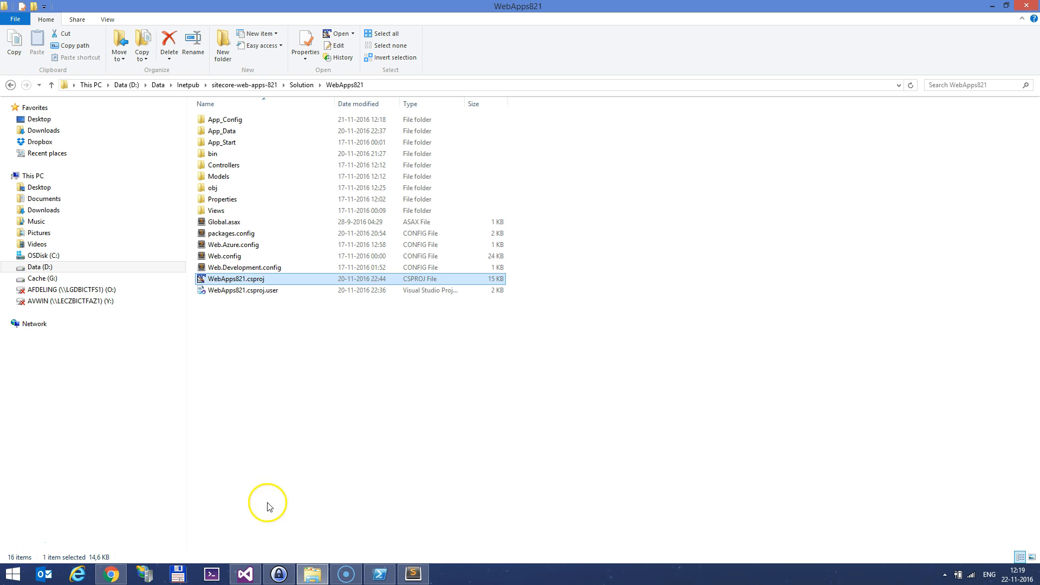
Publish WebApps821 to the local Website folder with the Development configuration and publish profile
left_click(245, 575)
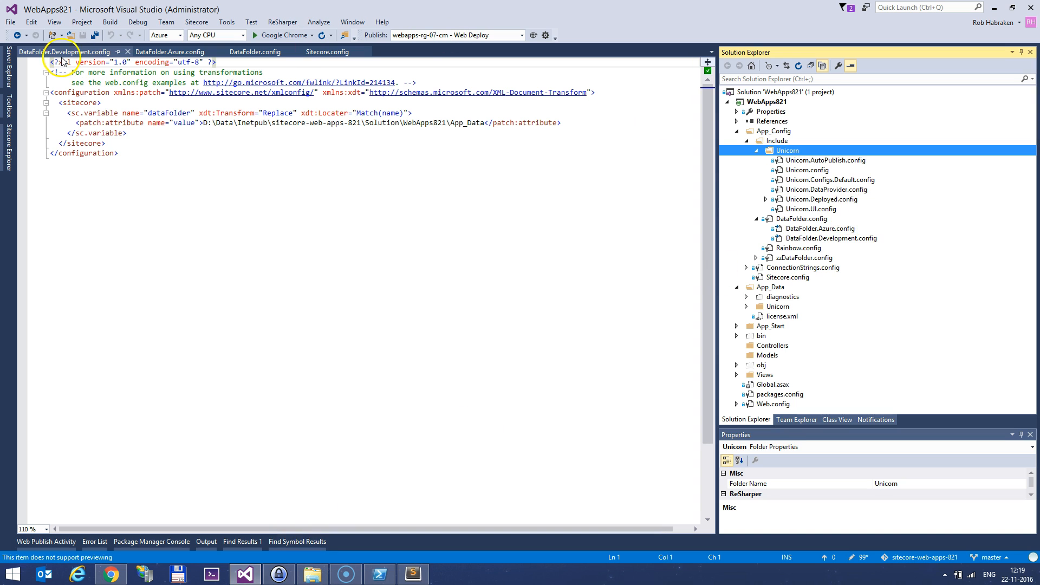
left_click(165, 35)
left_click(220, 64)
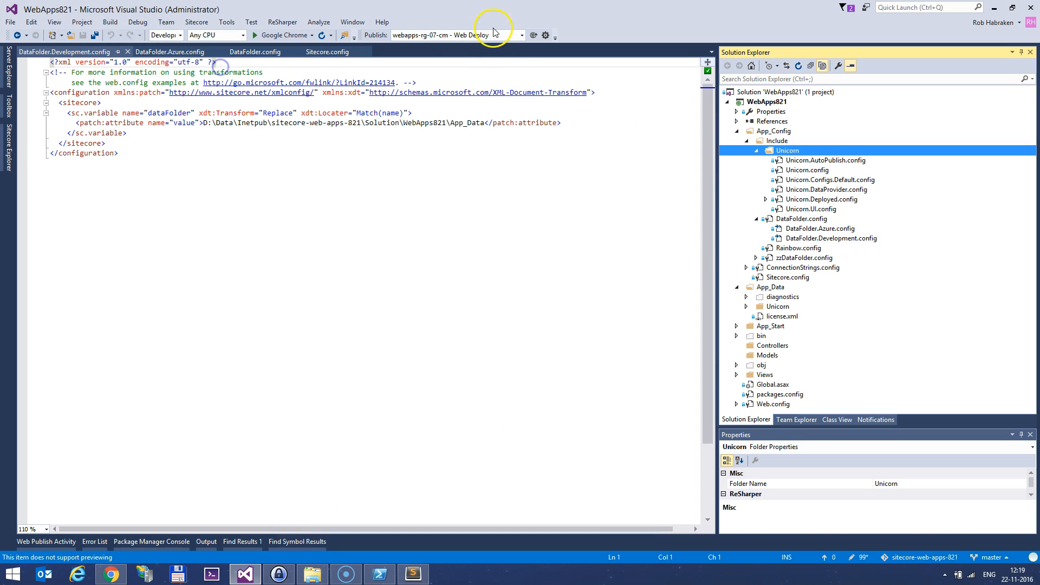
left_click(493, 34)
left_click(444, 47)
left_click(457, 204)
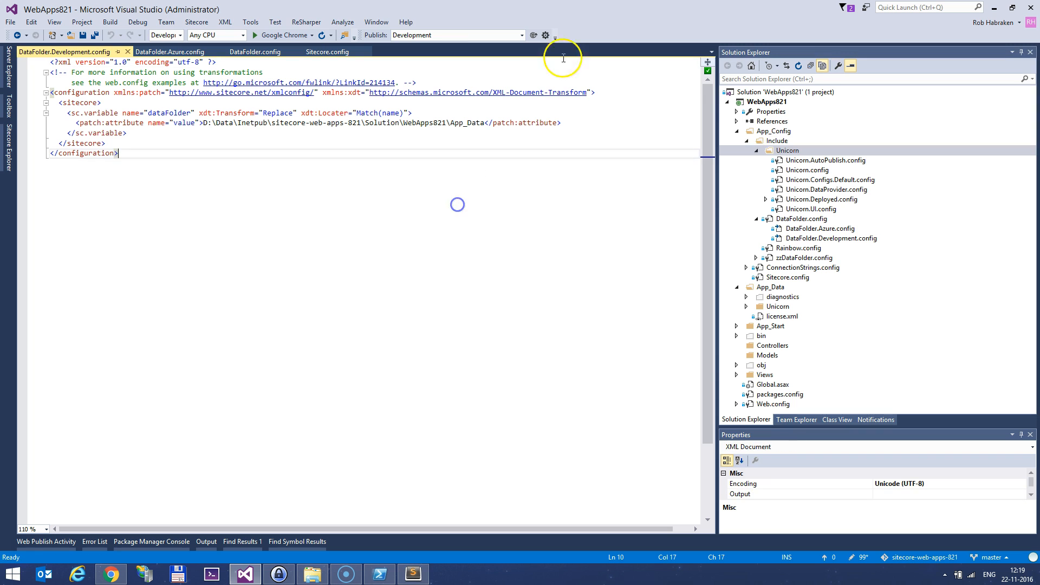
left_click(533, 35)
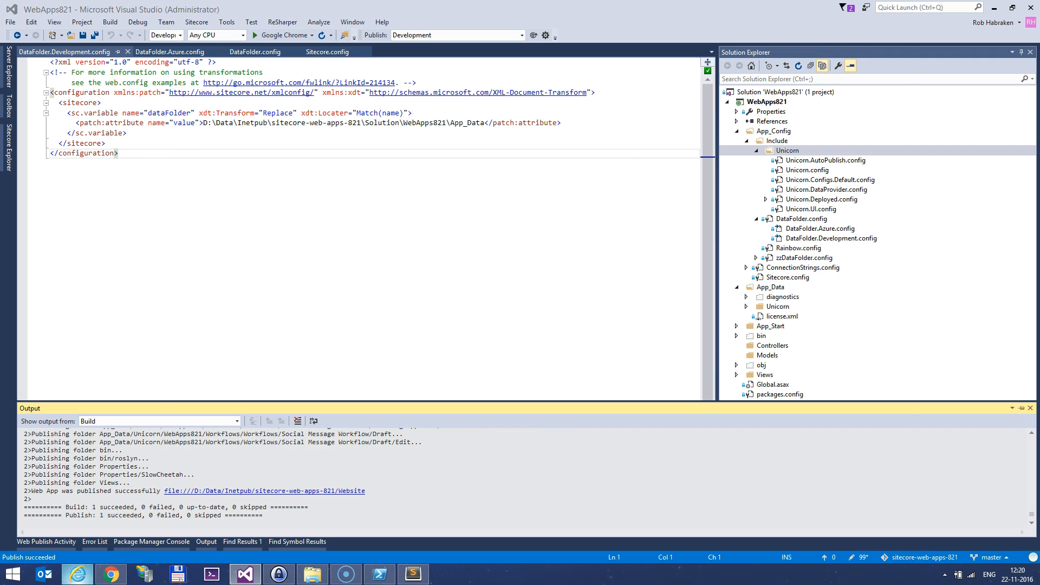
left_click(111, 574)
Load the local sitecore-web-apps-821 site in a new browser tab
left_click(246, 7)
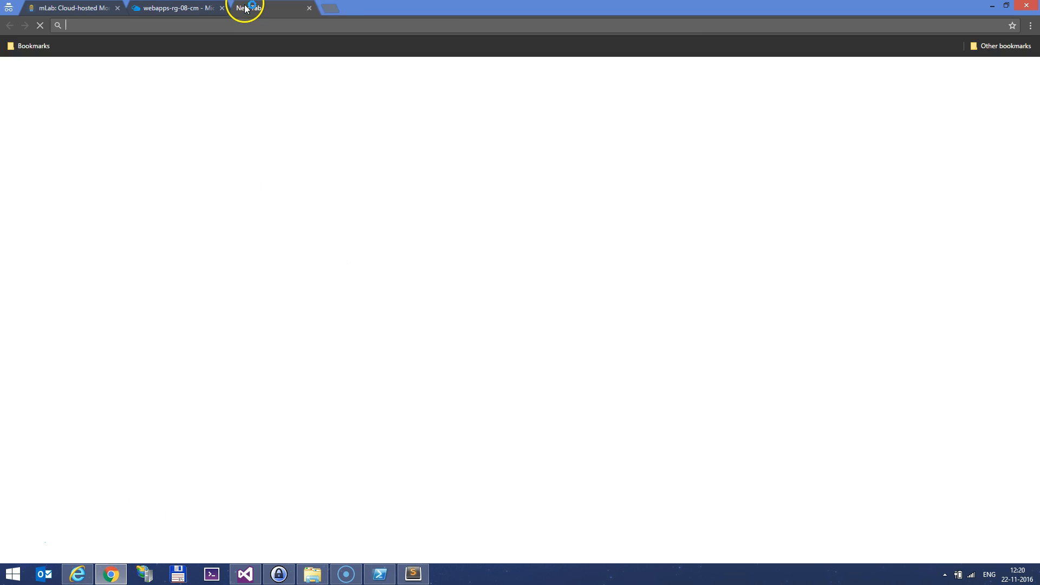
type("https://sitecore-web-apps-821")
key("Return")
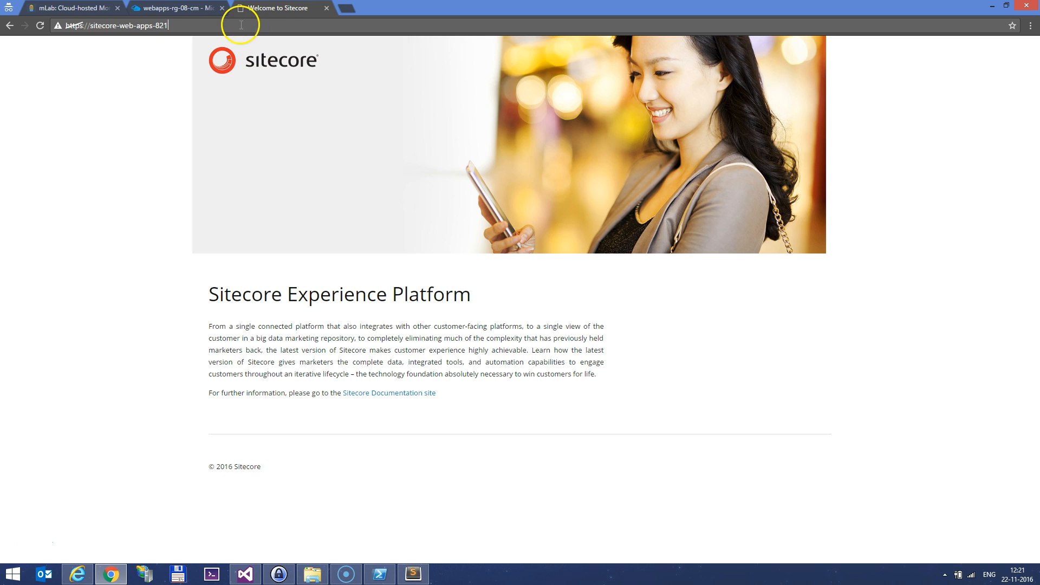
Log in at /sitecore with the admin account and open the Desktop
left_click(278, 25)
type("sitec")
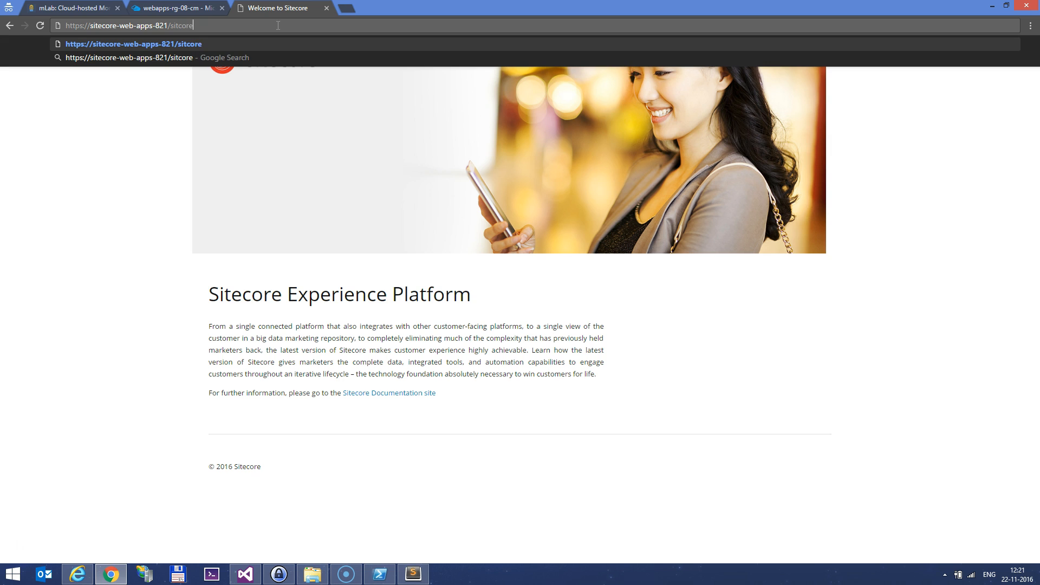
type("ore")
key("Return")
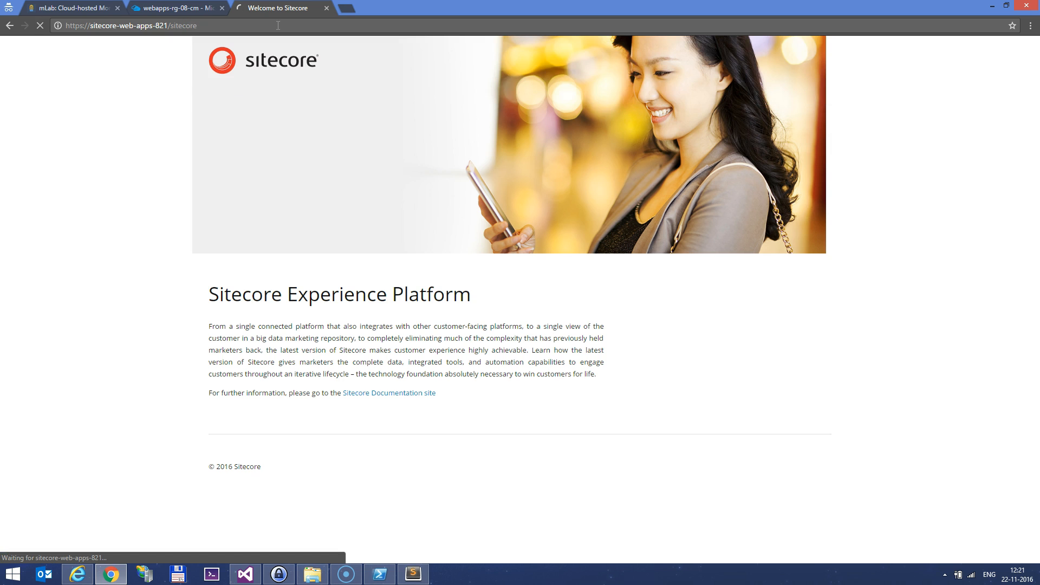
left_click(525, 385)
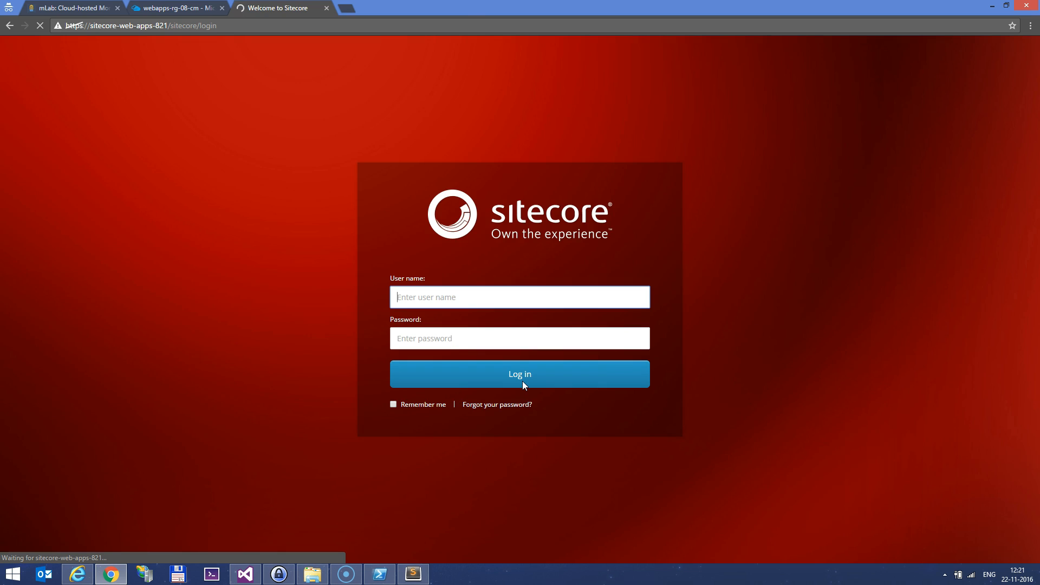
type("b")
key("Return")
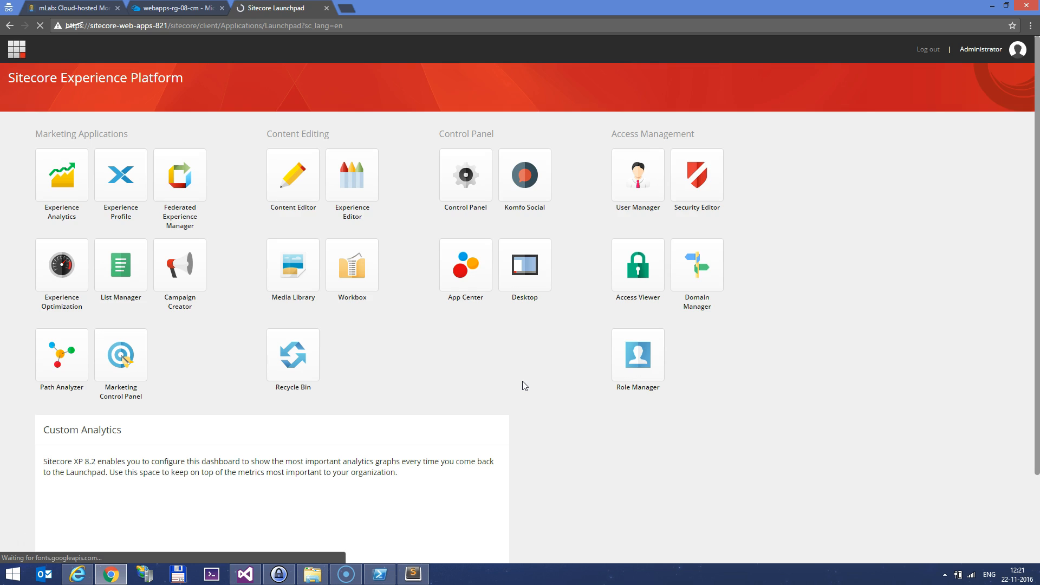
left_click(539, 254)
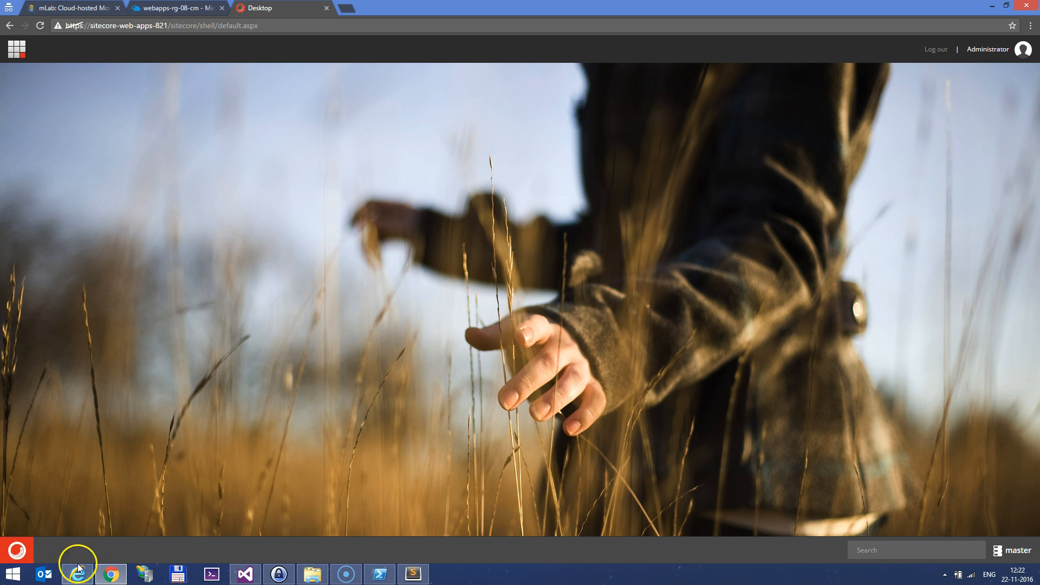
In Content Editor, extend the Home item's Title to 'Sitecore Experience Platform on Web Apps' and save
left_click(17, 550)
left_click(33, 217)
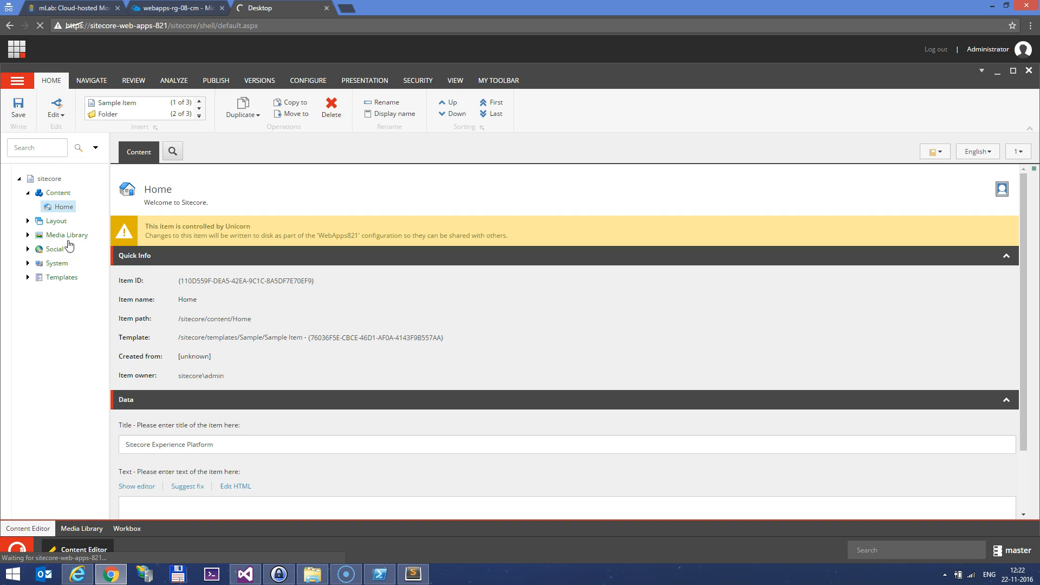
scroll(301, 408, "down", 2)
left_click(275, 371)
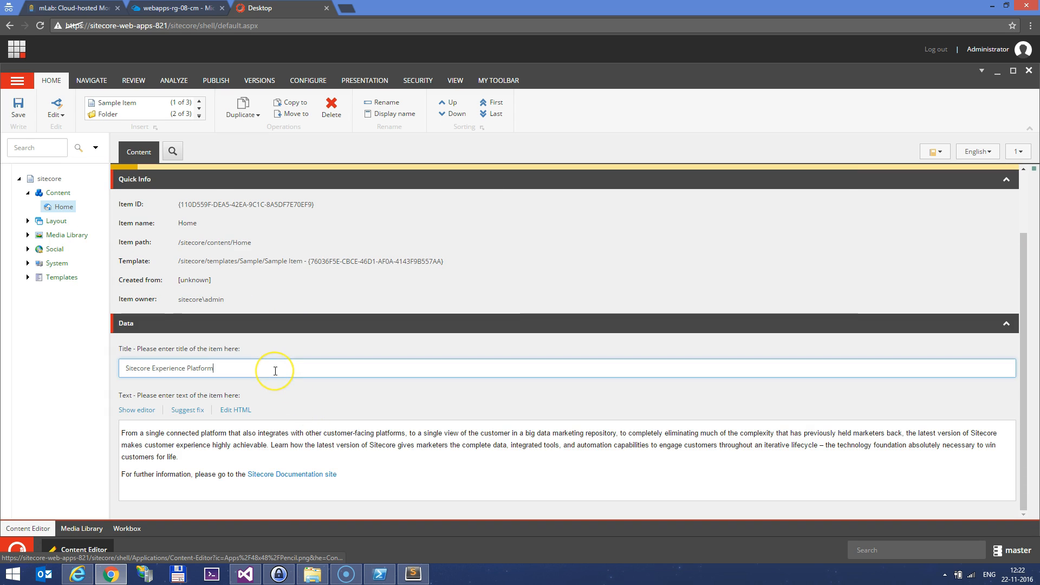
type("on Web Apps")
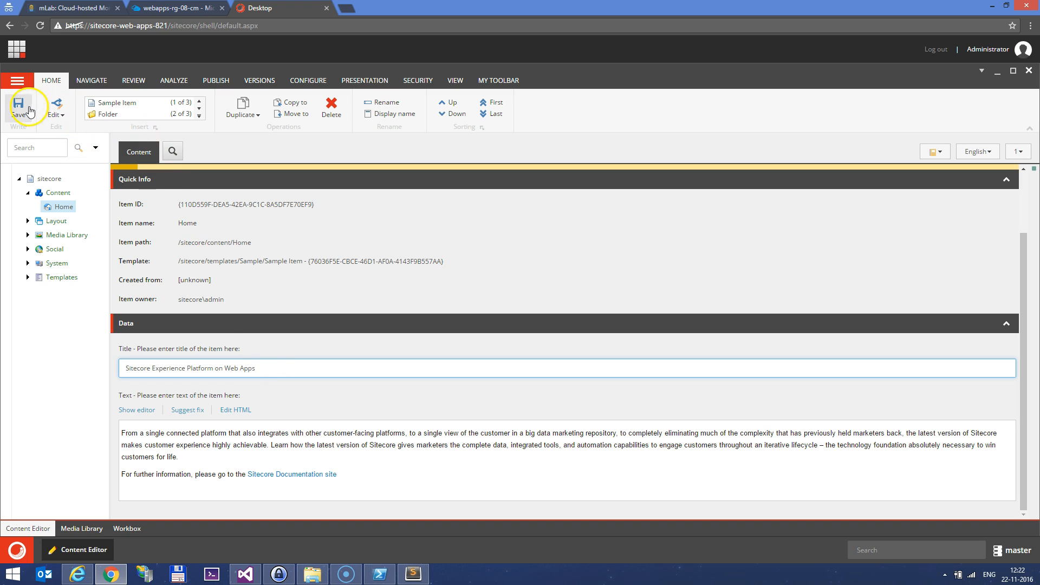
left_click(12, 104)
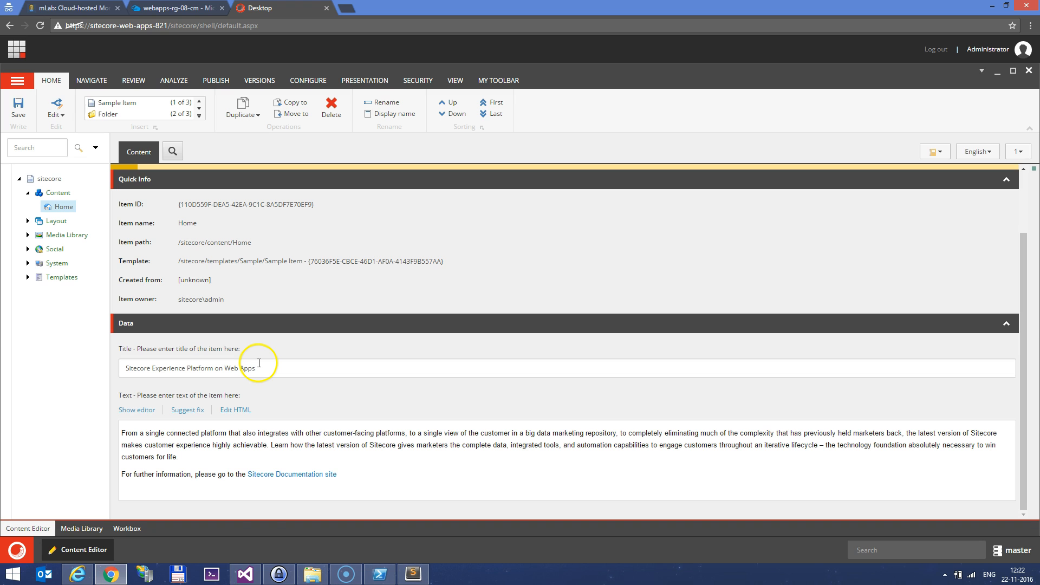
left_click(253, 569)
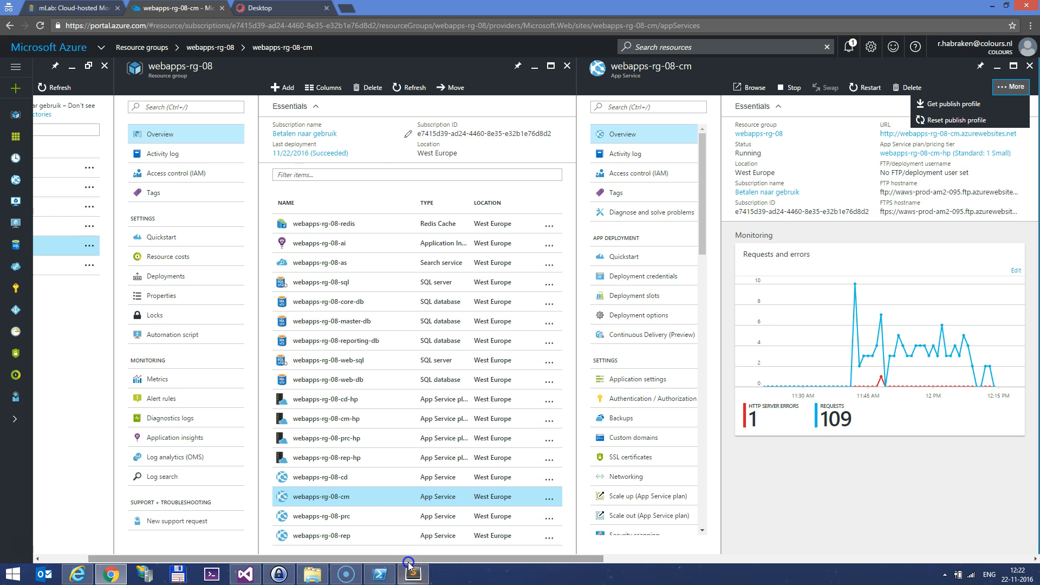
Open the webapps-rg-07-cm App Service in resource group webapps-rg-07 and browse to its site URL
left_click_drag(410, 559, 265, 558)
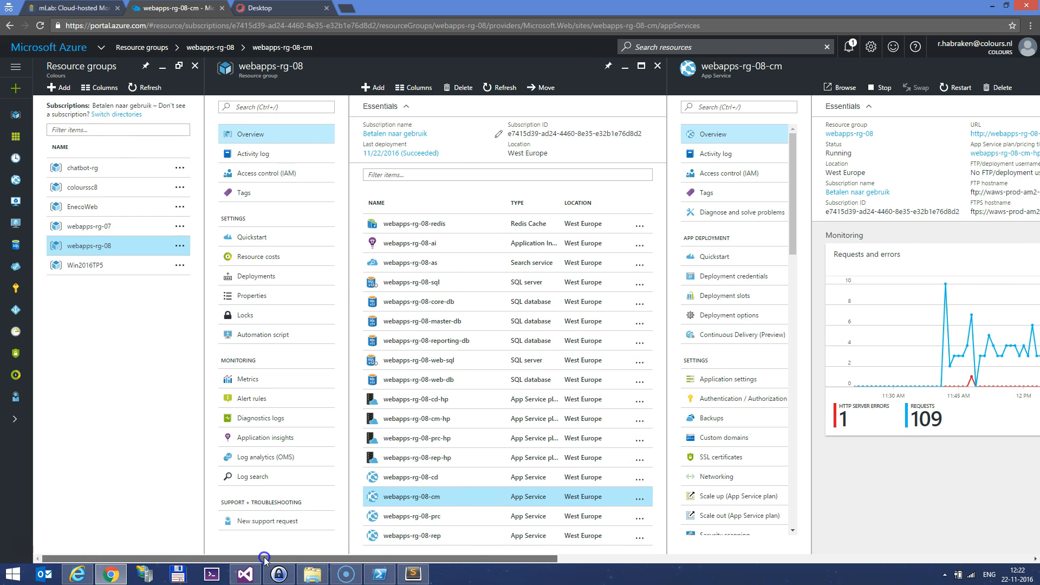
left_click(141, 227)
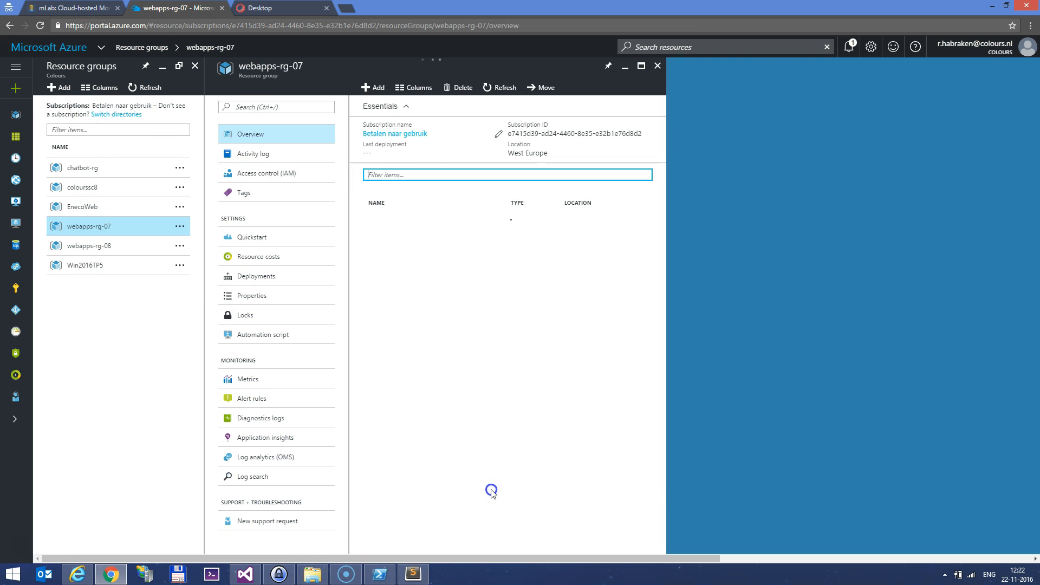
scroll(487, 486, "down", 1)
left_click(477, 496)
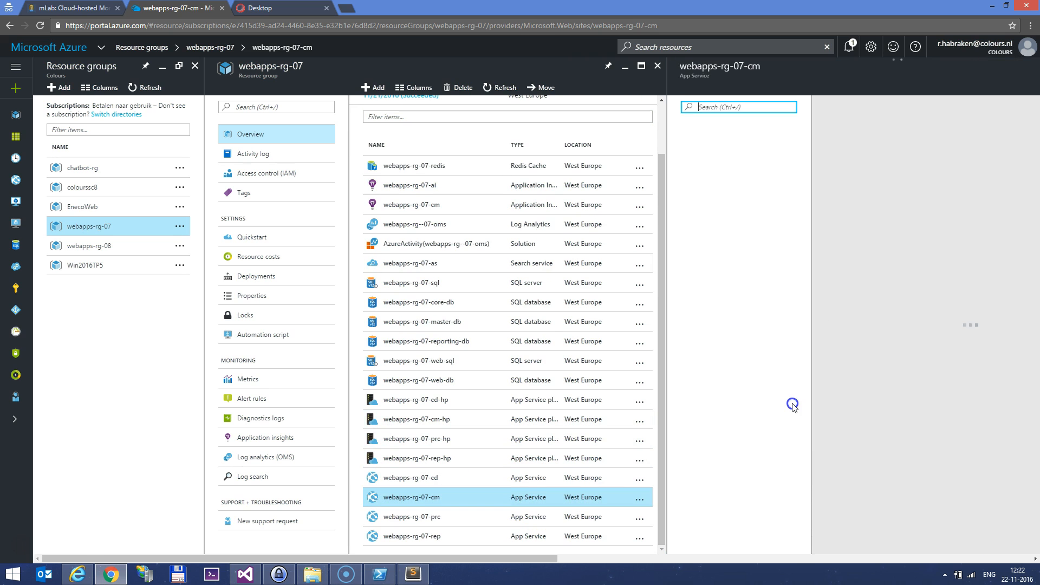
left_click(954, 131)
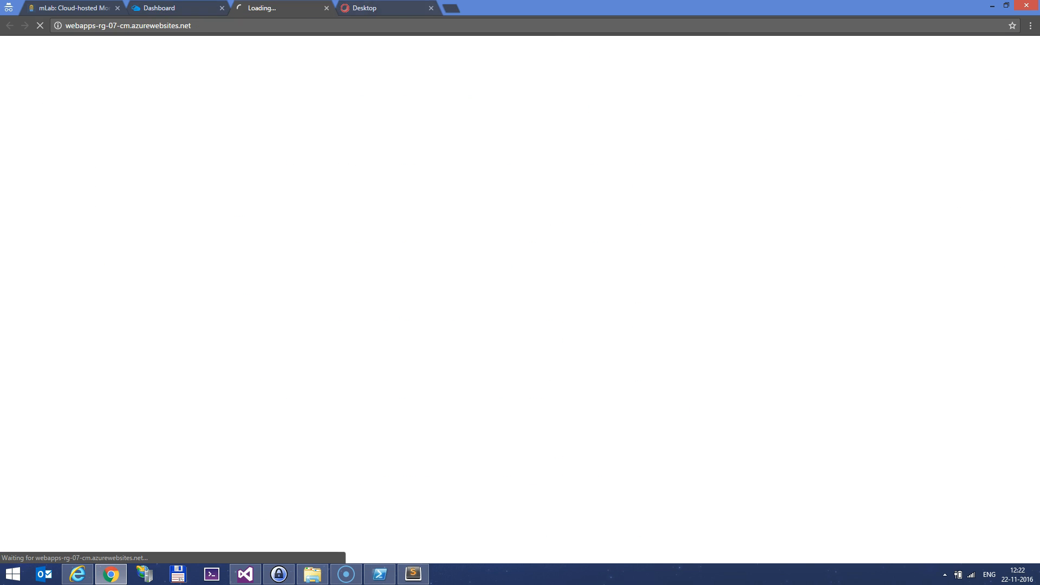
left_click(431, 8)
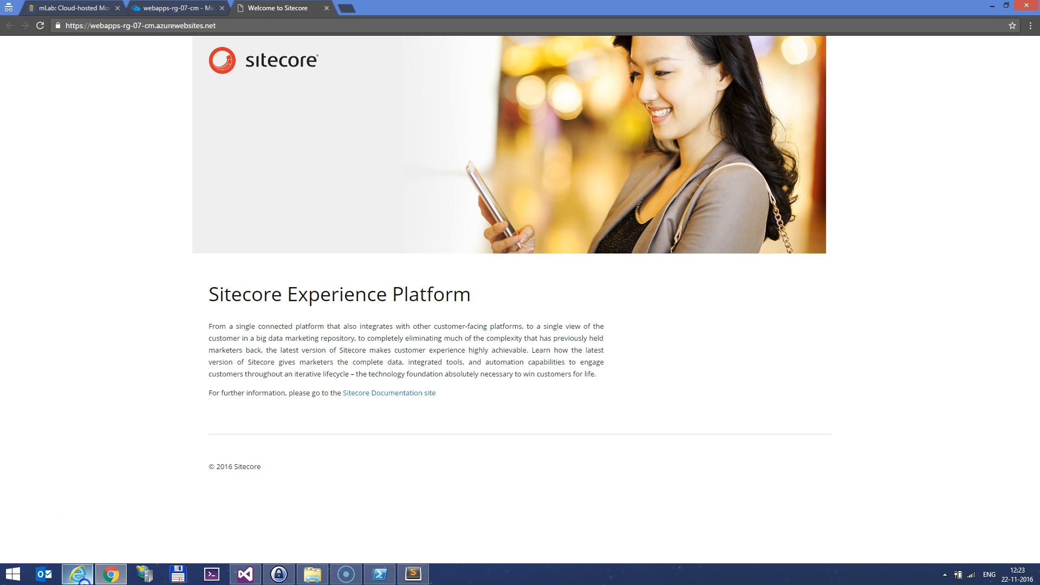
mouse_move(112, 580)
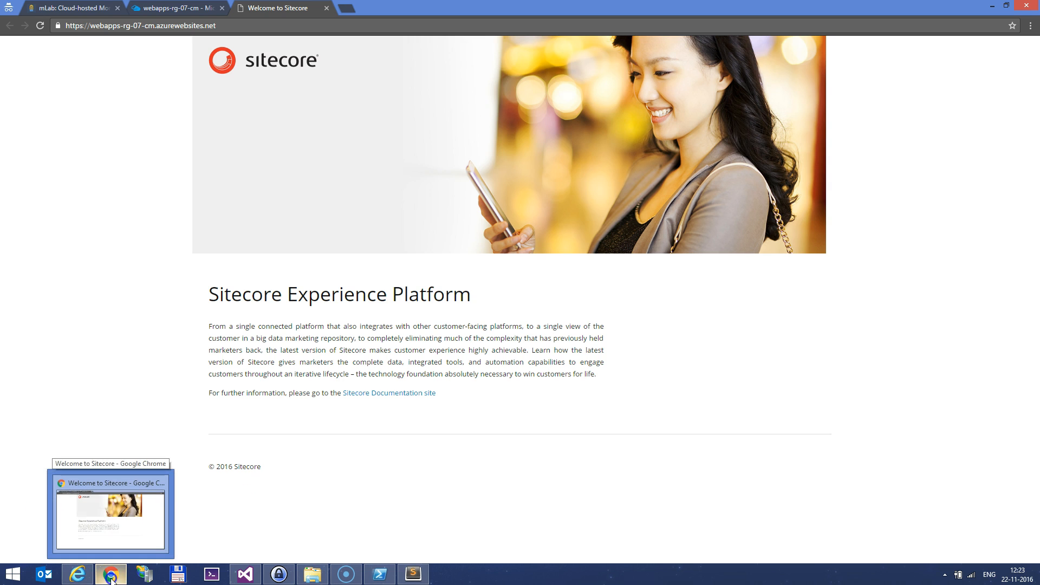
left_click(245, 574)
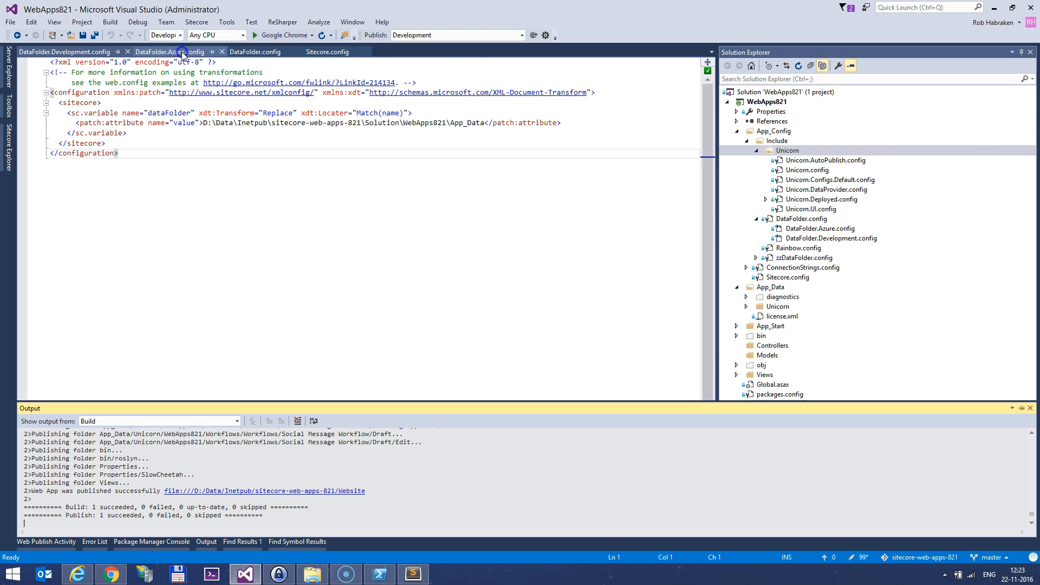
Publish WebApps821 with the Azure build configuration to webapps-rg-07-cm via the Web Deploy profile
left_click(464, 35)
left_click(463, 51)
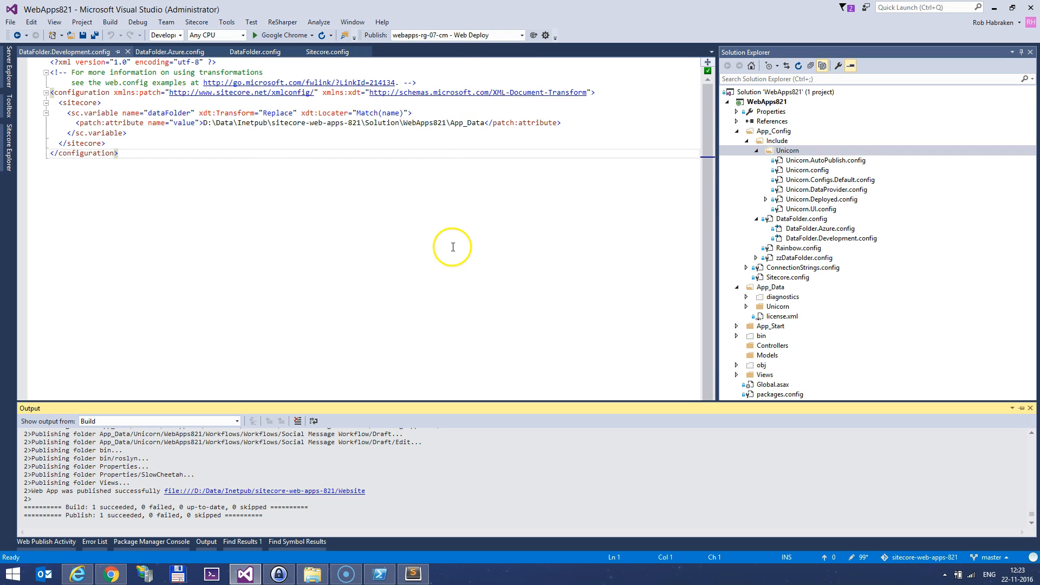
left_click(172, 34)
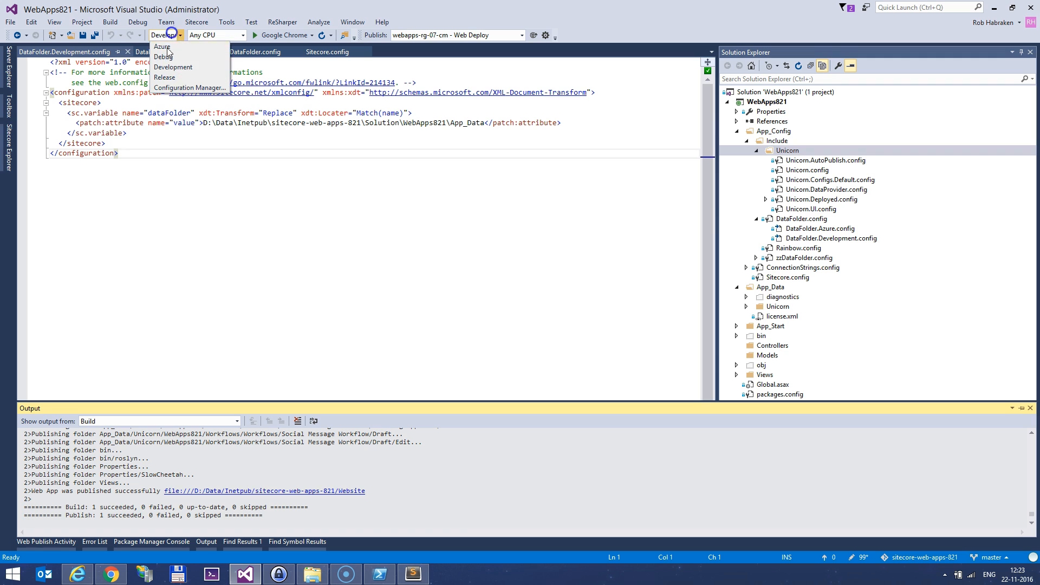
left_click(162, 47)
left_click(535, 35)
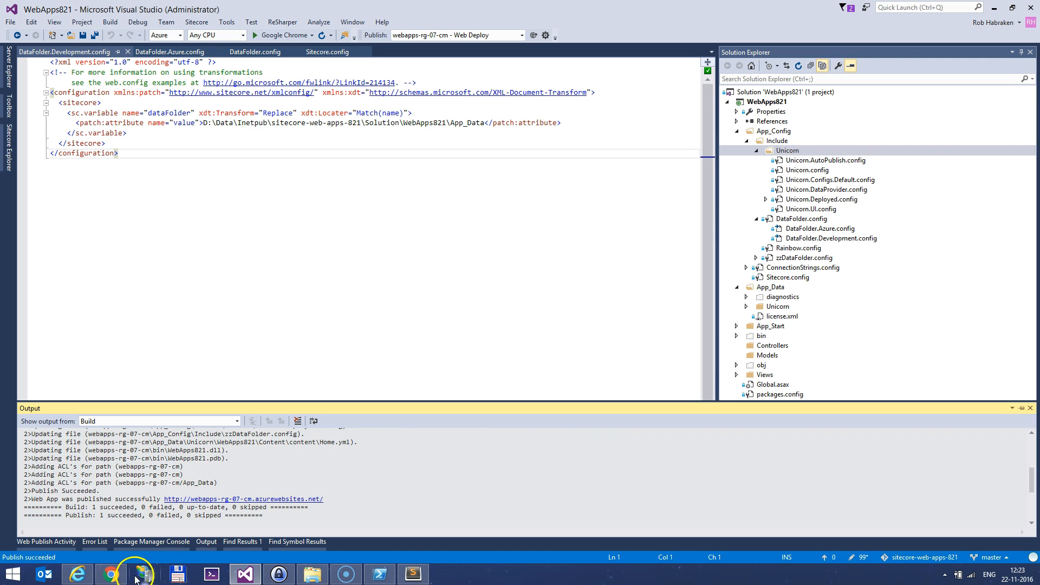
left_click(116, 578)
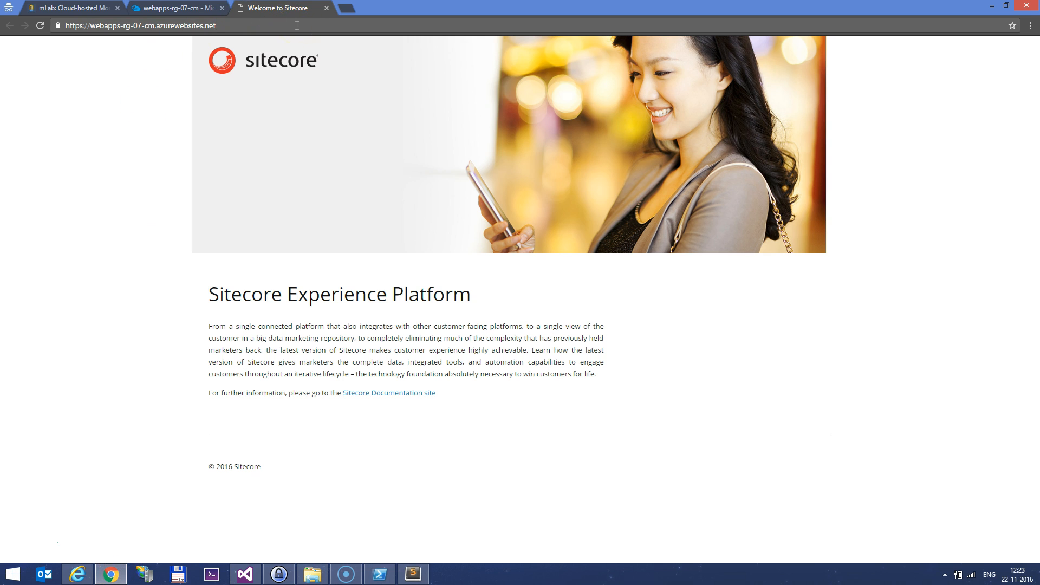
Open /sitecore on the azurewebsites.net site and sign in with the admin credentials
type("/u")
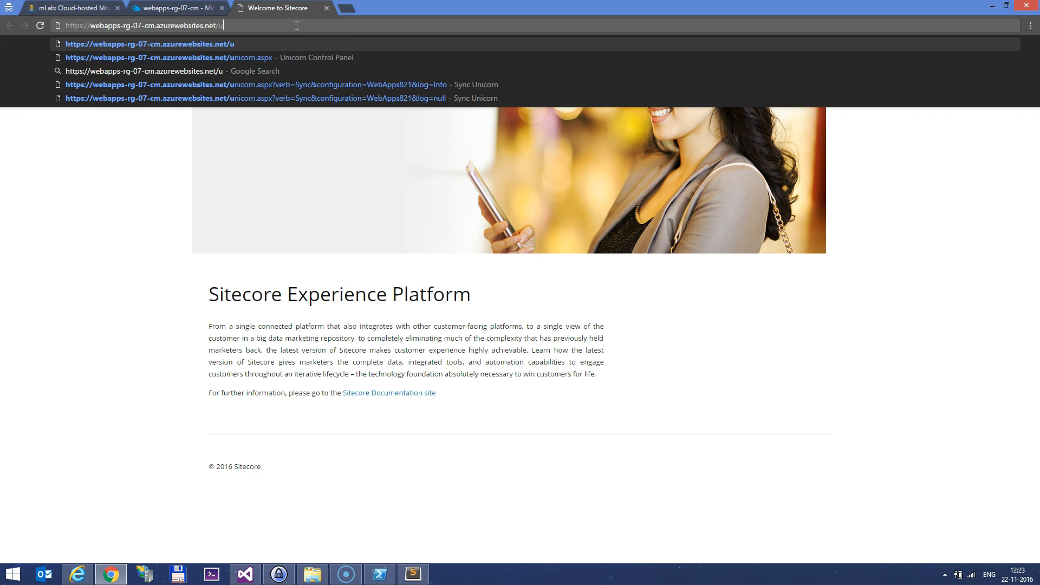
key("BackSpace")
type("sitecore")
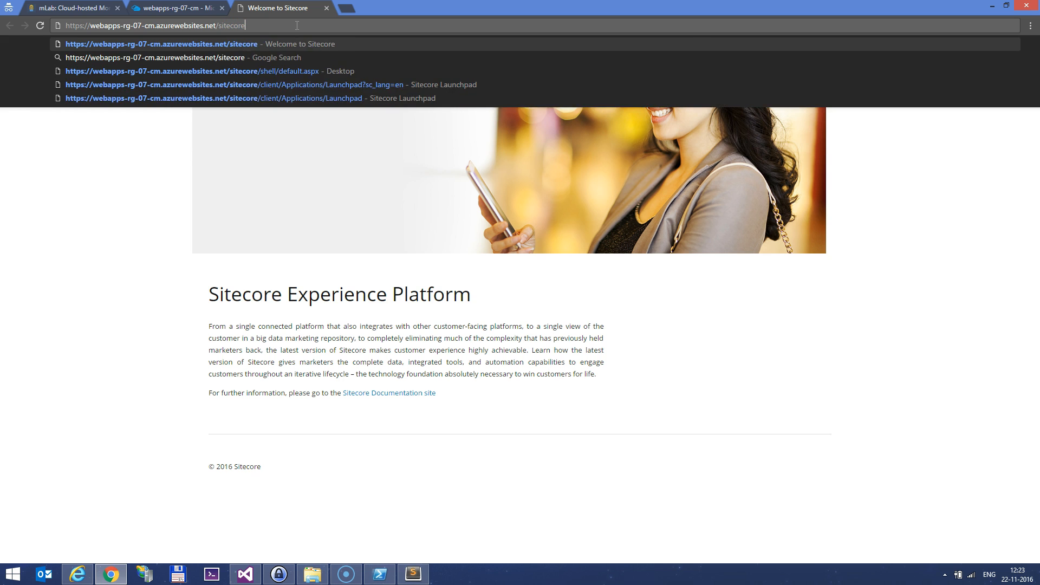
key("Return")
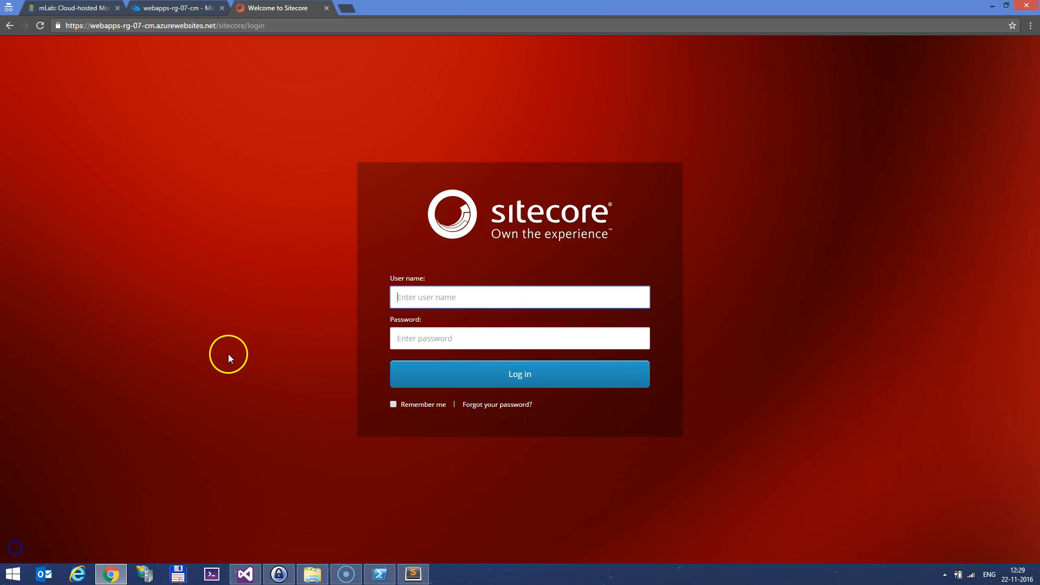
type("admin")
key("Tab")
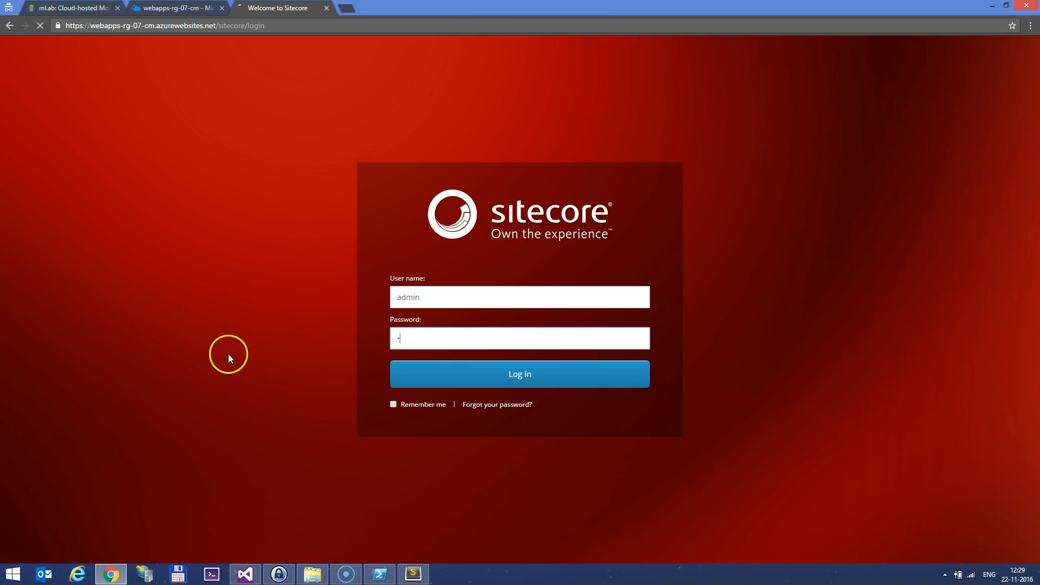
type("b")
key("Return")
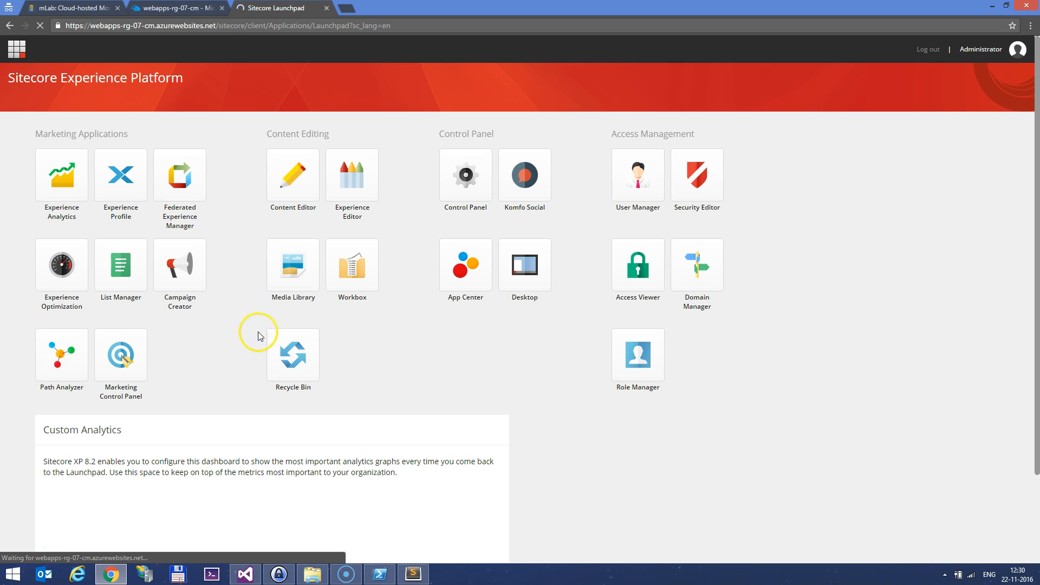
left_click_drag(216, 27, 499, 6)
Run the Unicorn sync for WebApps821, then go back to the site's /sitecore address
type("/")
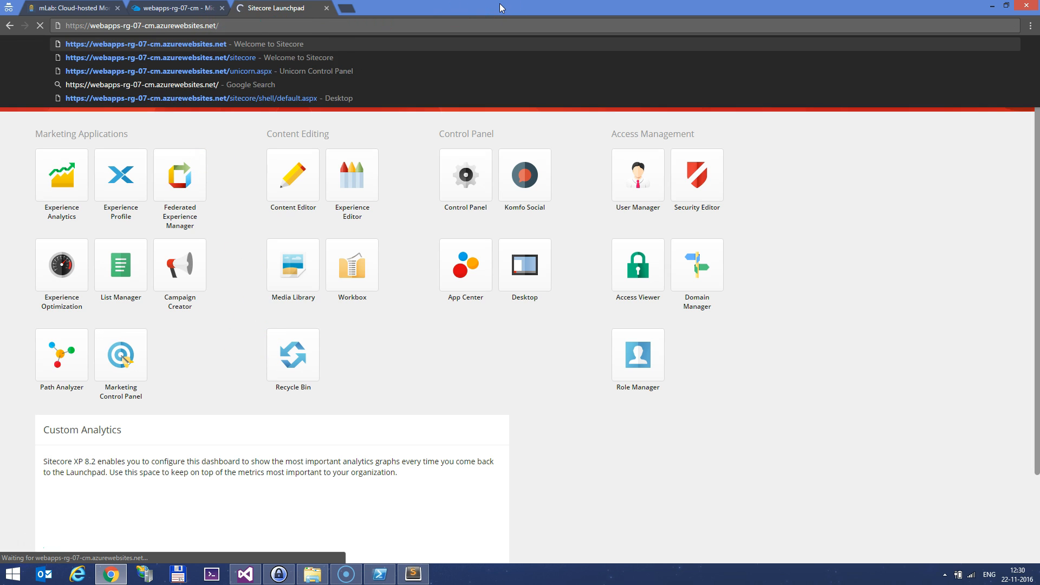
type("un")
key("Return")
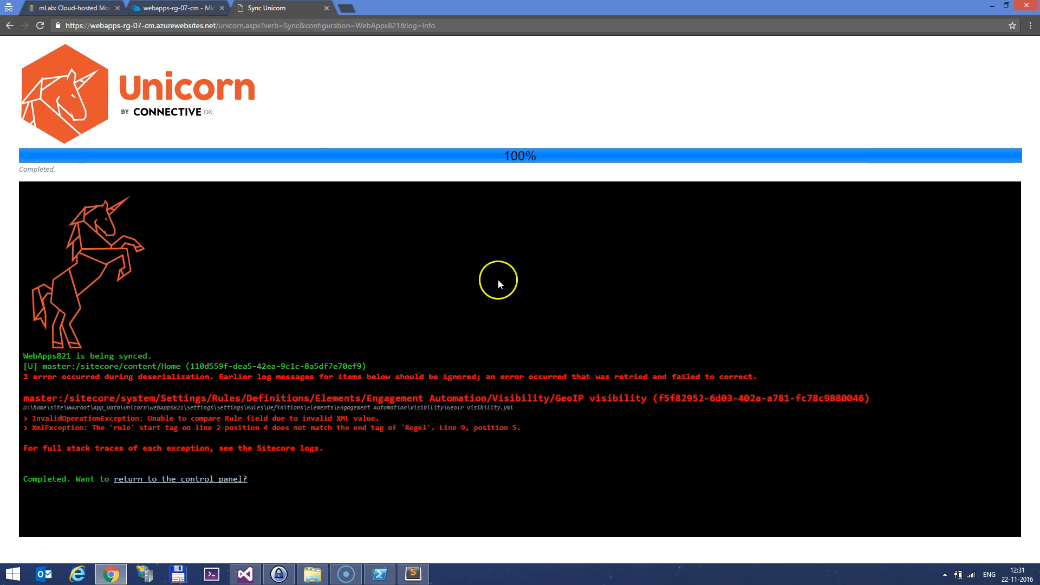
left_click_drag(220, 26, 585, 25)
type("sitecore")
key("Return")
Open the site's base address in a new tab to show the welcome page
left_click_drag(219, 26, 65, 26)
key("ctrl+c")
key("ctrl+t")
key("ctrl+v")
key("Return")
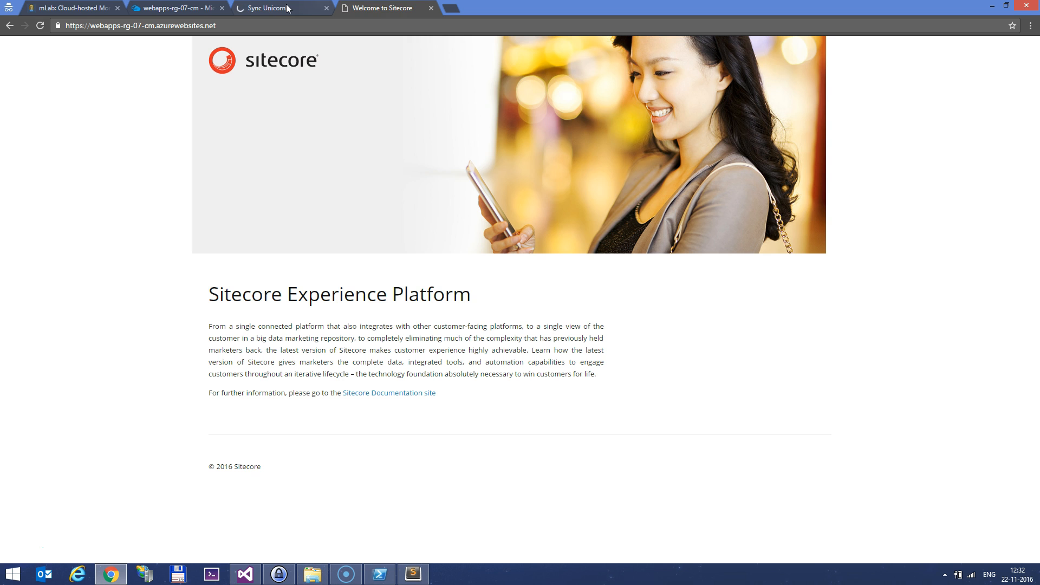
Launch the Content Editor from the Sitecore Desktop start menu
left_click(287, 7)
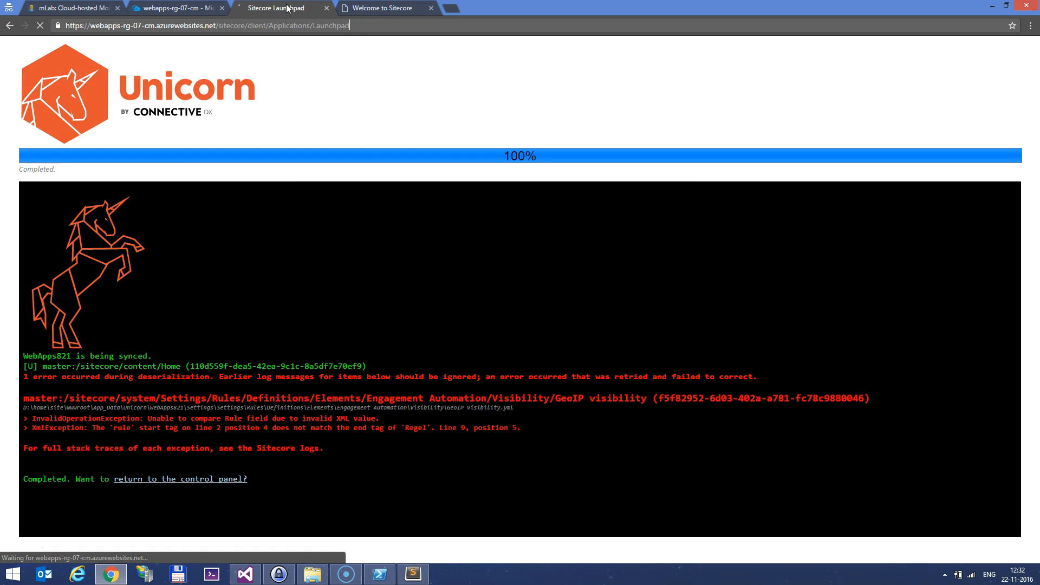
left_click(524, 285)
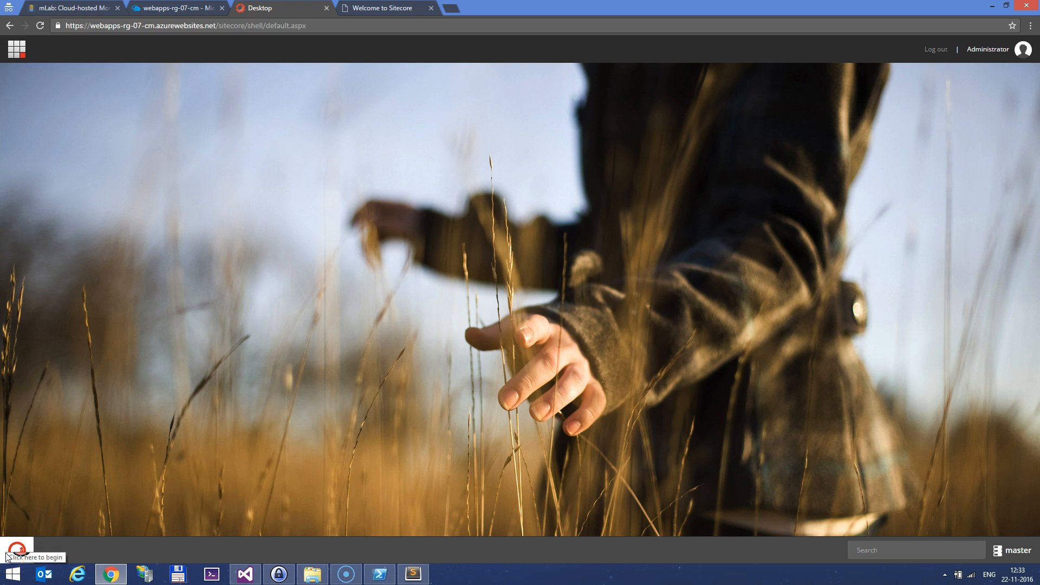
left_click(8, 555)
left_click(59, 210)
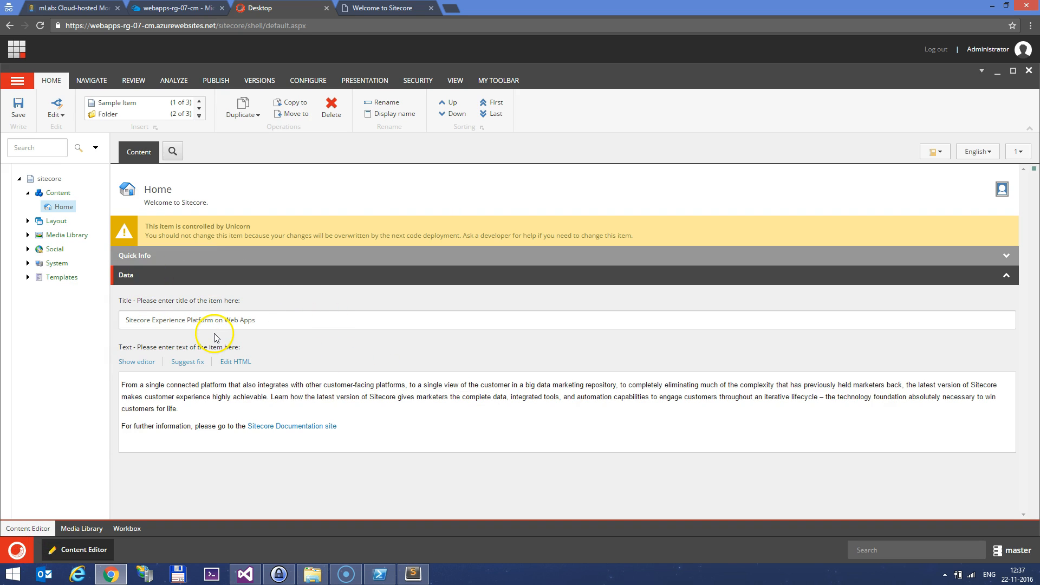
Publish the Home item, then reload the welcome page showing 'Sitecore Experience Platform on Web Apps'
left_click(215, 80)
left_click(106, 106)
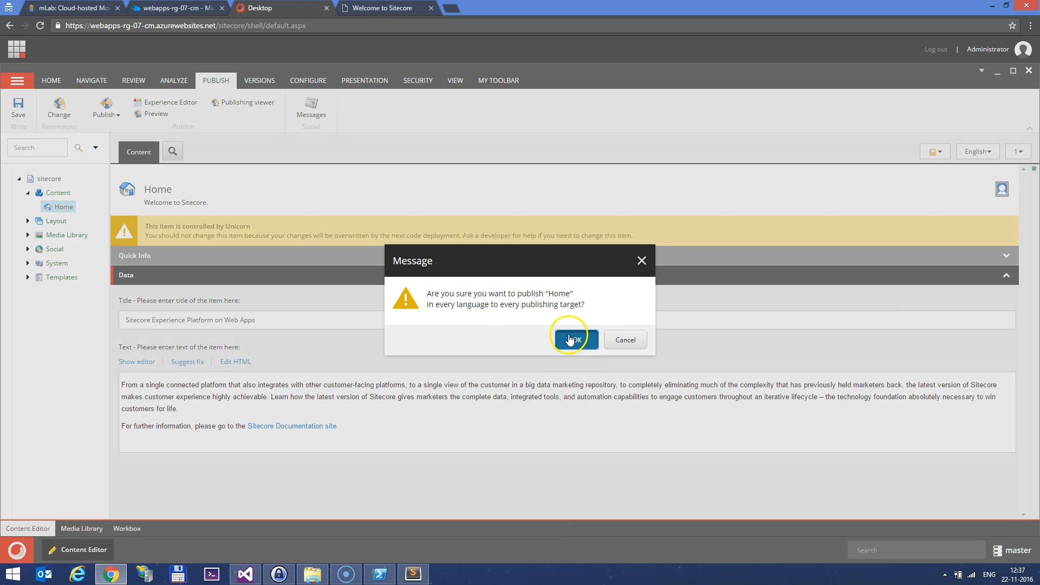
left_click(570, 339)
left_click(599, 339)
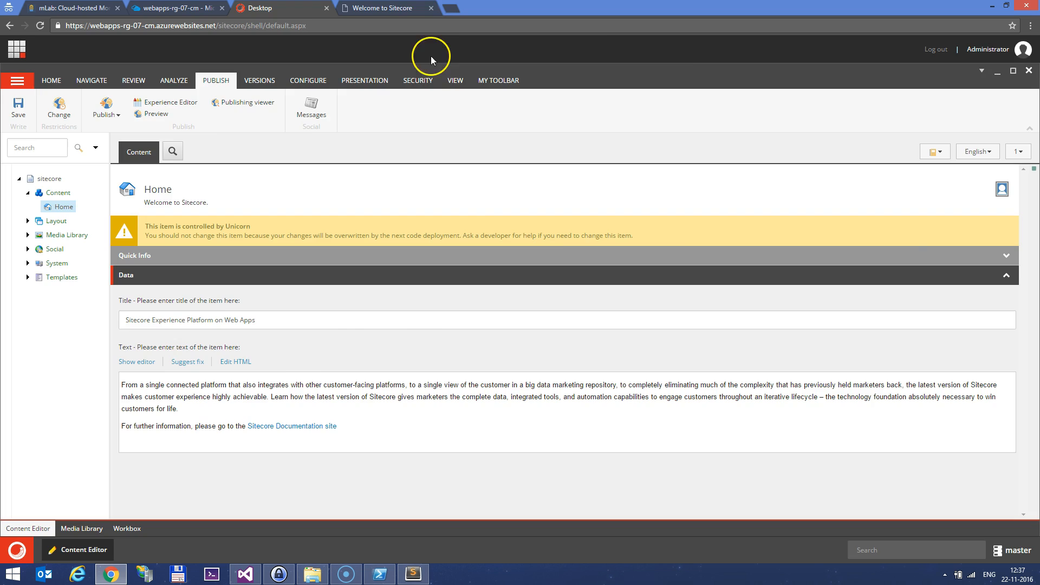
left_click(409, 9)
left_click(39, 26)
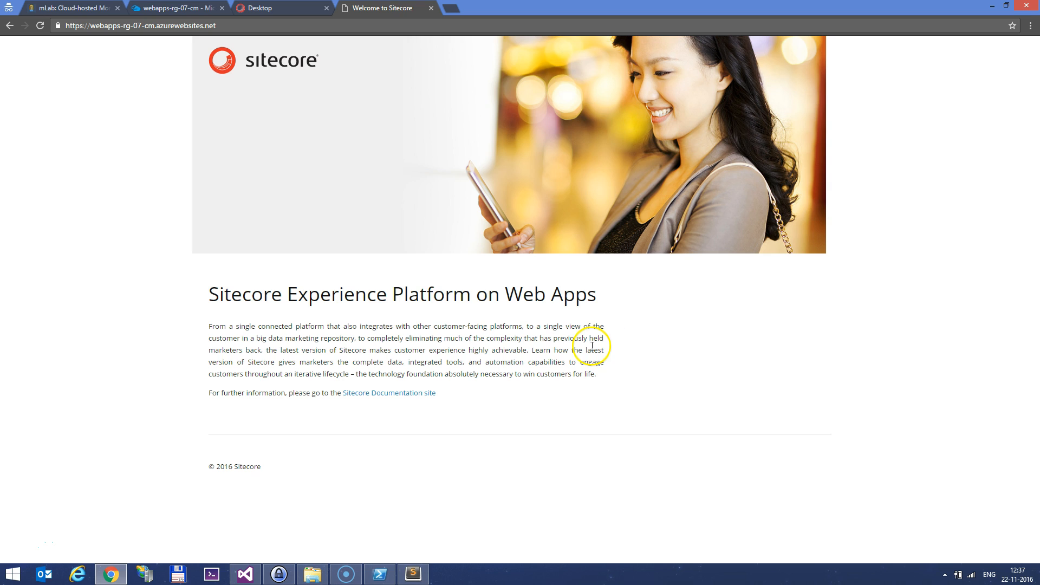
left_click(256, 576)
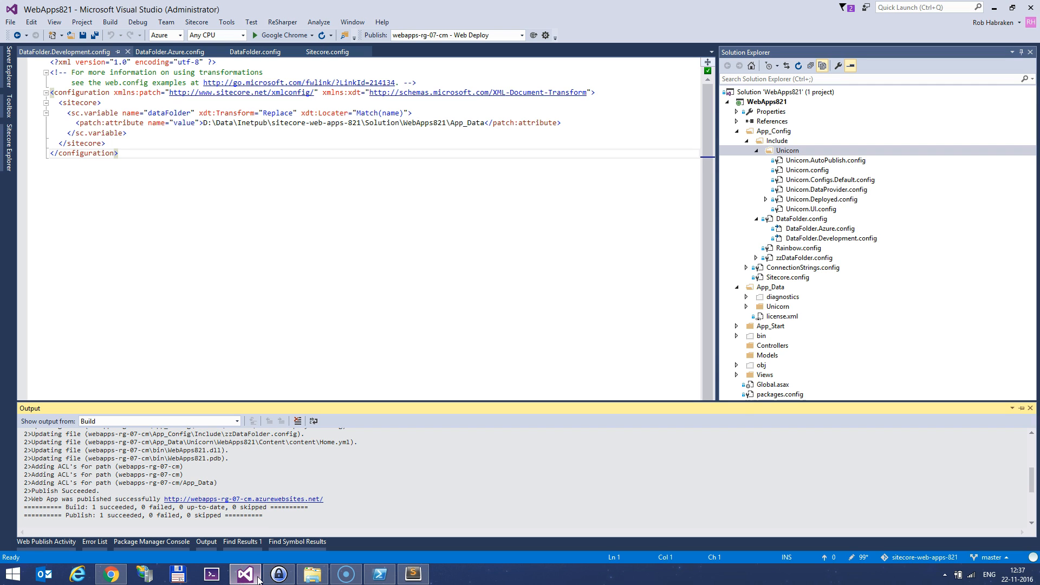
Switch the active publish profile to Development in the publish settings
left_click(386, 350)
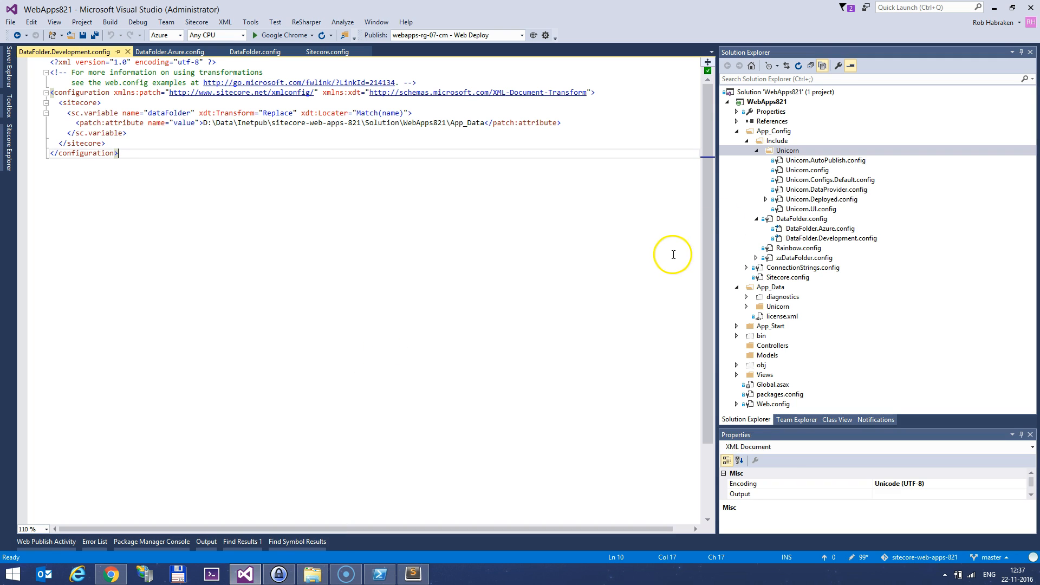
left_click(756, 150)
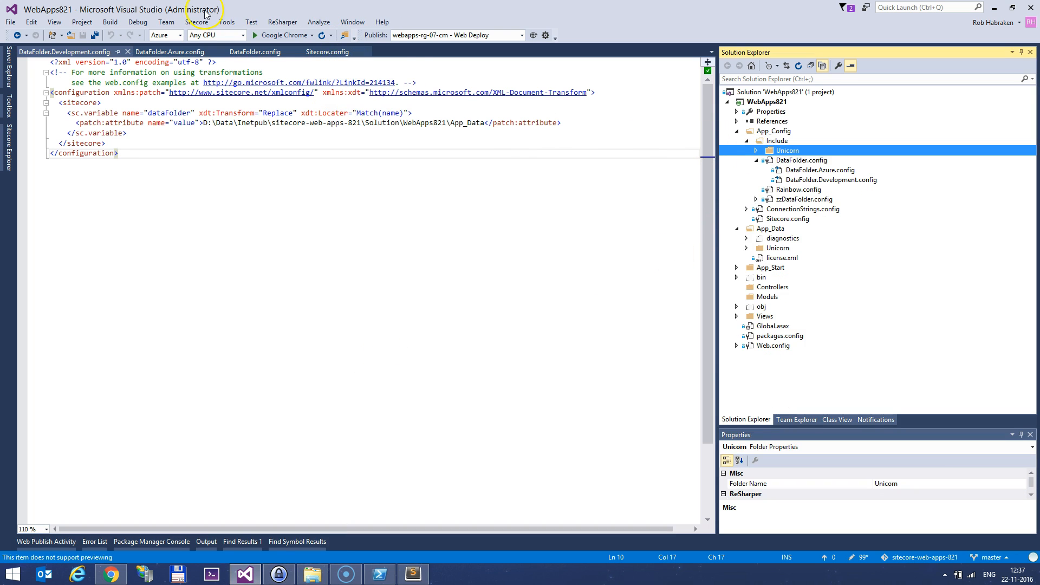
left_click(467, 35)
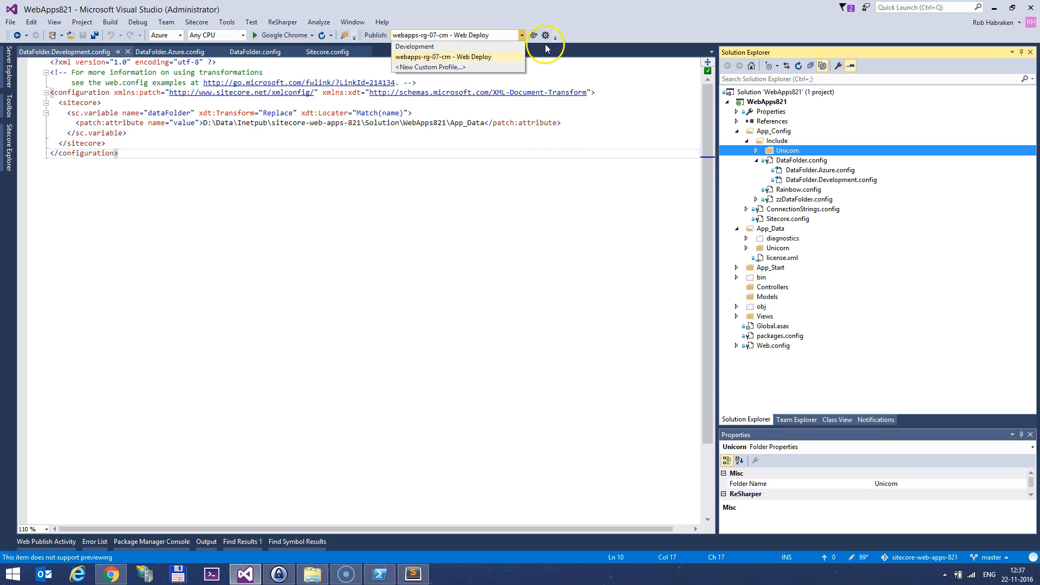
left_click(546, 35)
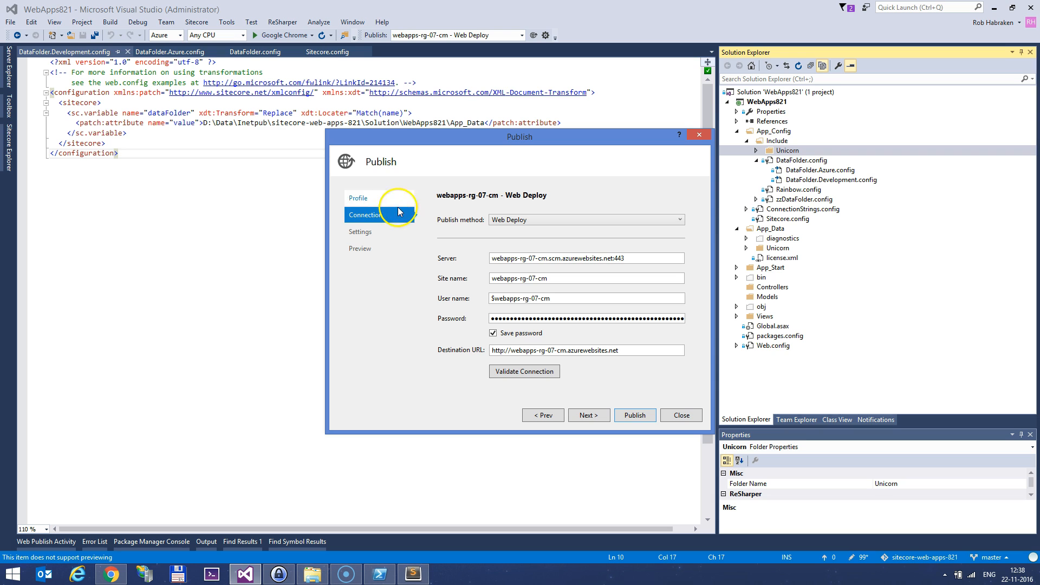
left_click(358, 198)
left_click(593, 198)
left_click(477, 216)
left_click(398, 217)
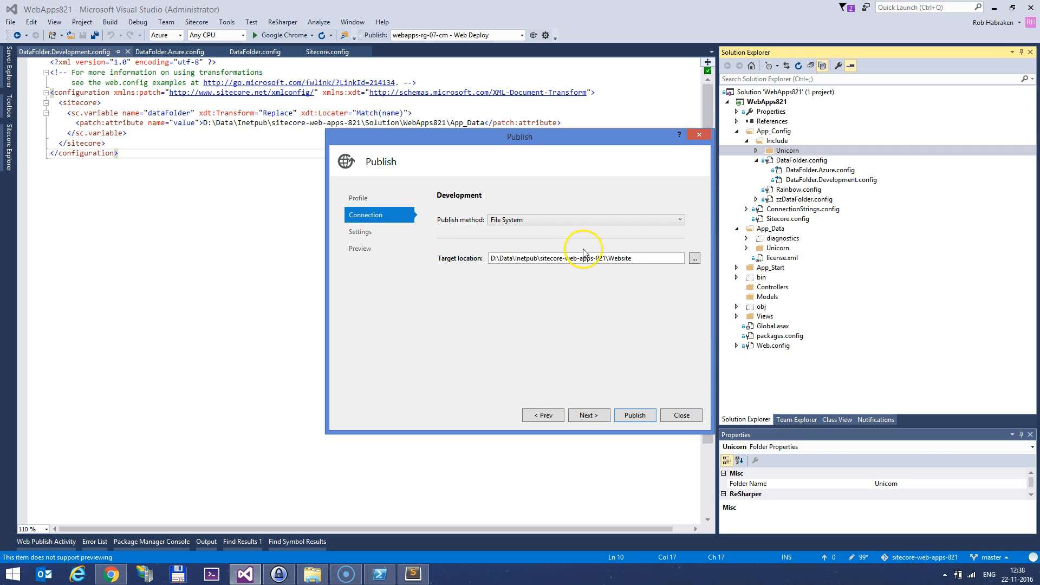
left_click(682, 415)
Open ConnectionStrings.Development.config, ConnectionStrings.Azure.config and the base ConnectionStrings.config
left_click(746, 209)
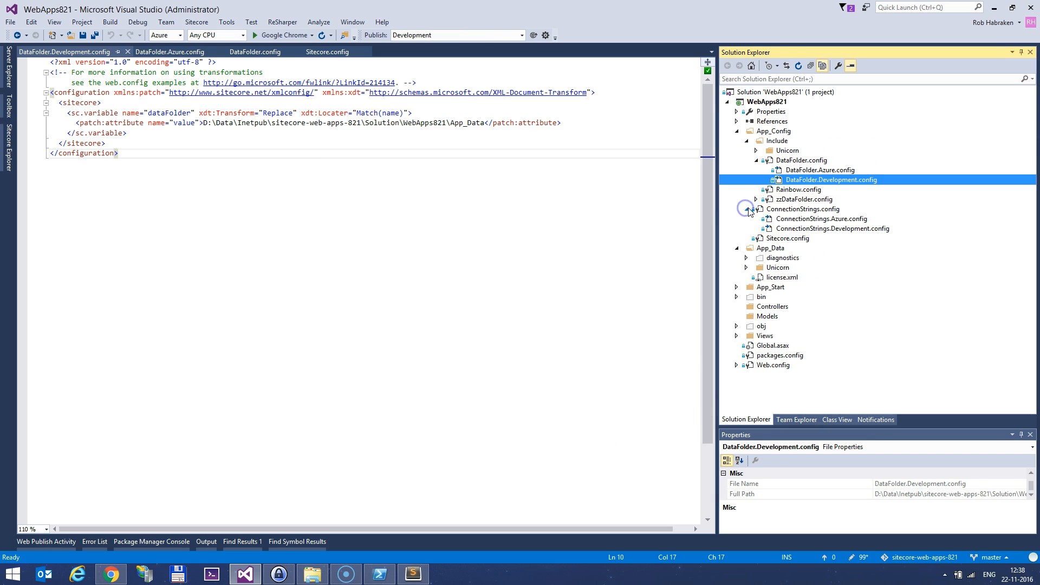
left_click(807, 230)
double_click(807, 230)
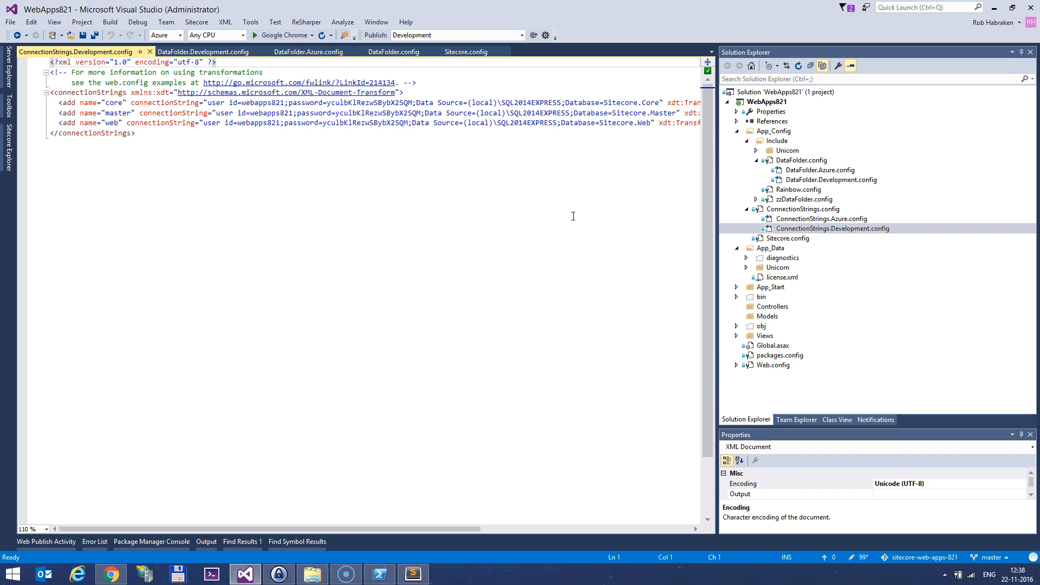
double_click(829, 219)
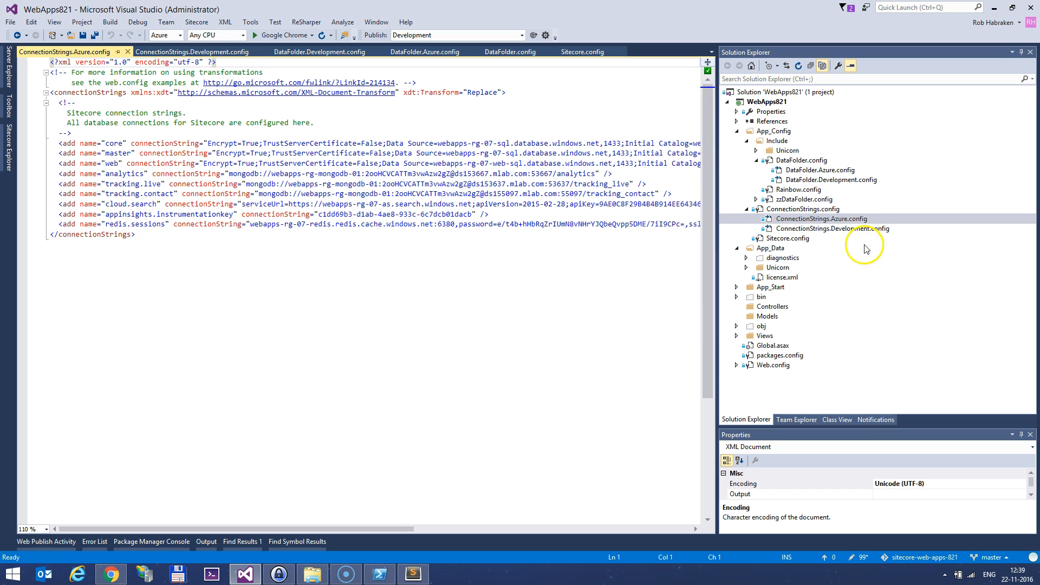
double_click(837, 209)
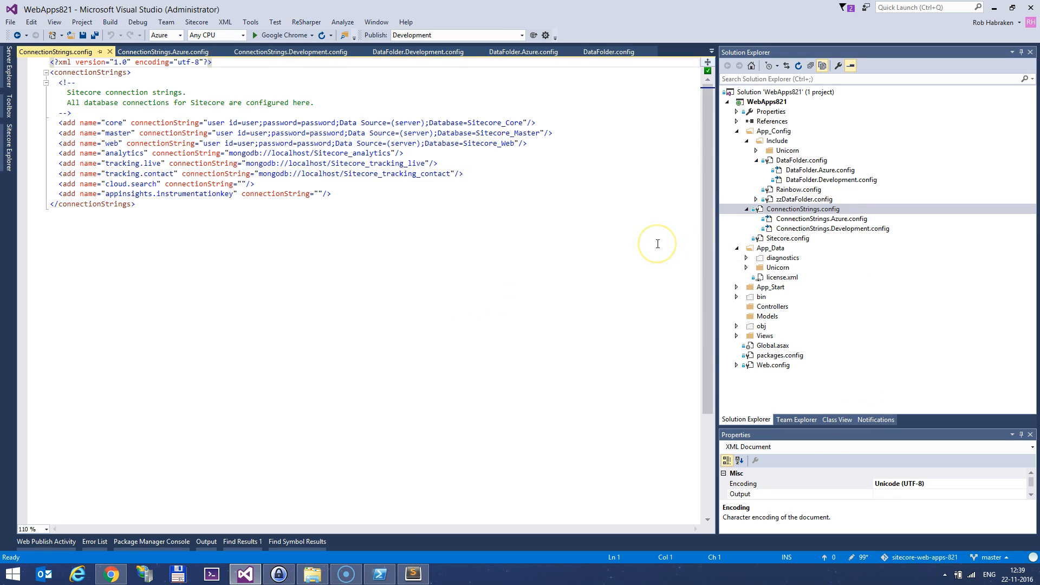
left_click(489, 392)
Open the console of the webapps-rg-07-cm App Service in the Azure portal
left_click(119, 573)
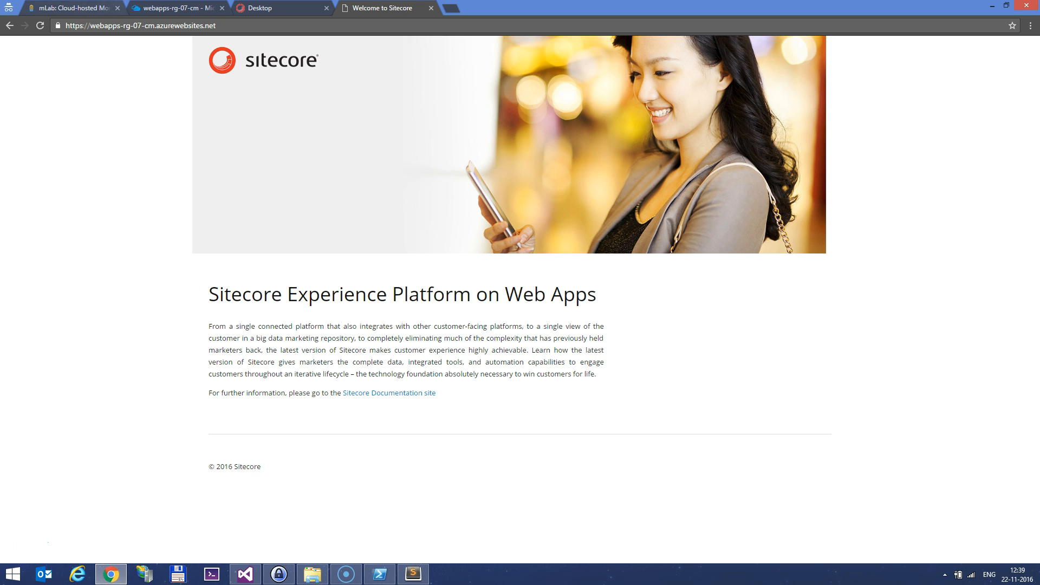
left_click(178, 9)
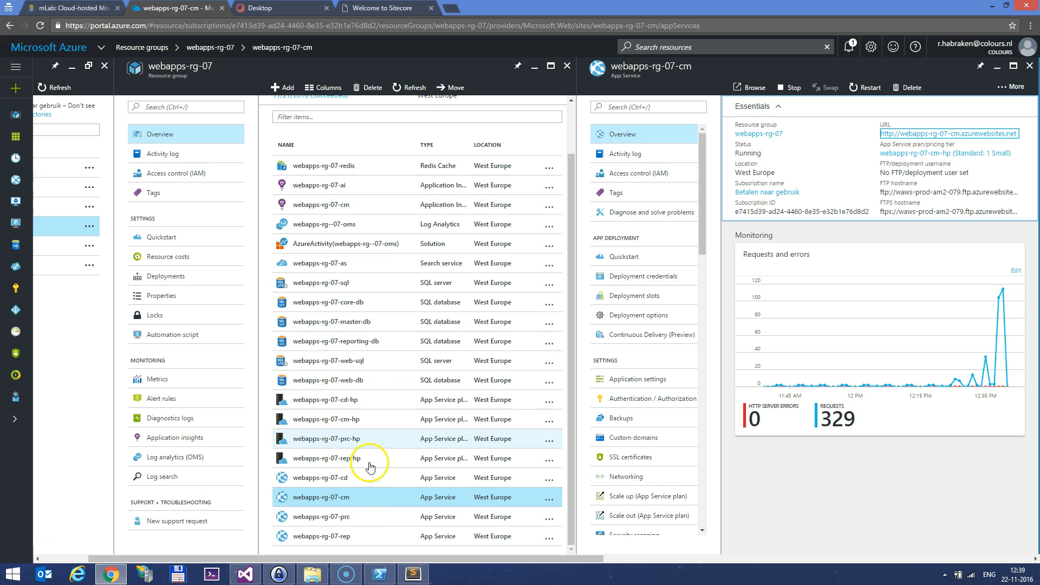
left_click(357, 501)
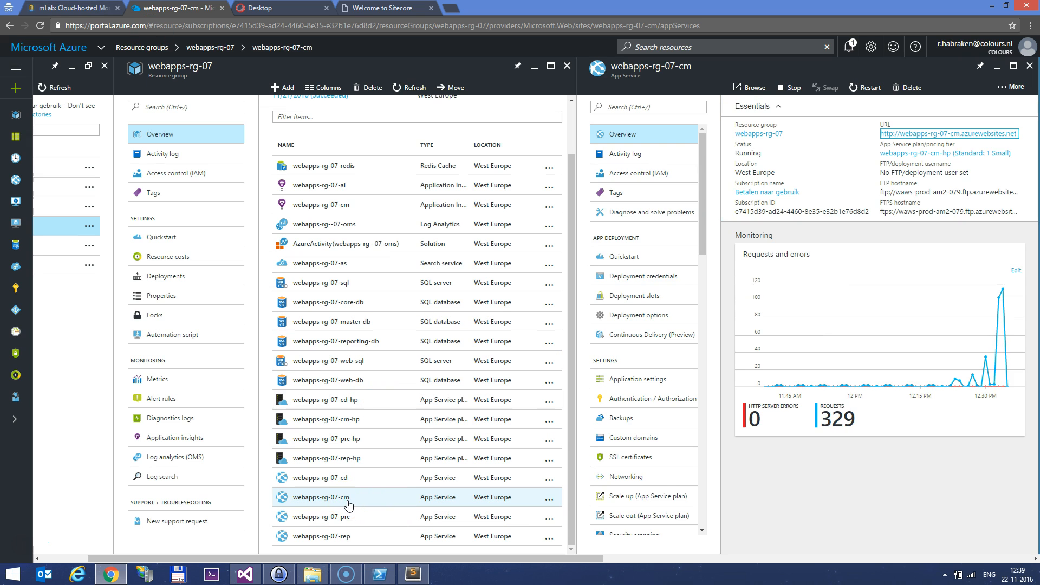
scroll(650, 496, "down", 5)
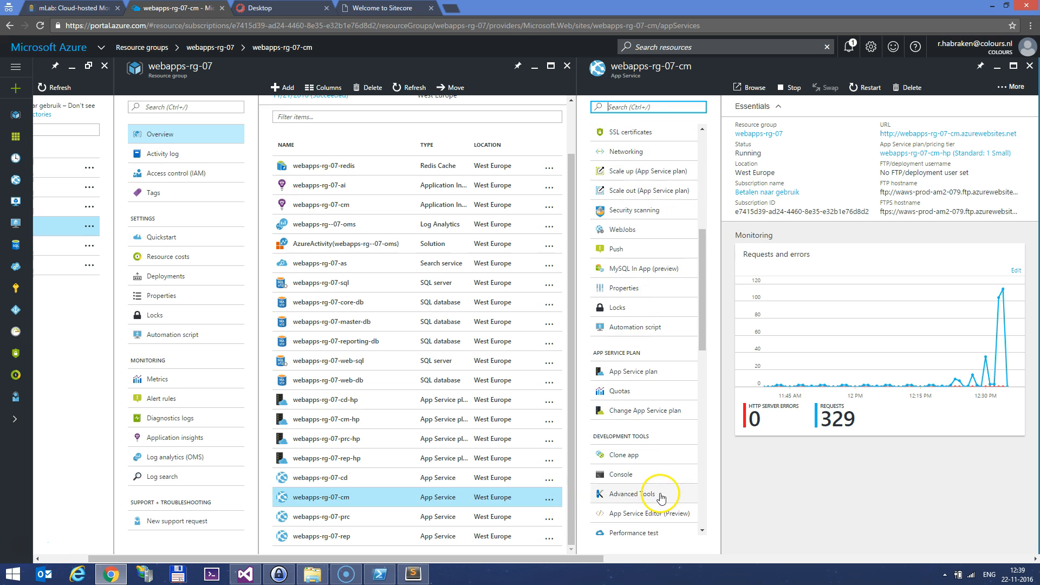
left_click(658, 480)
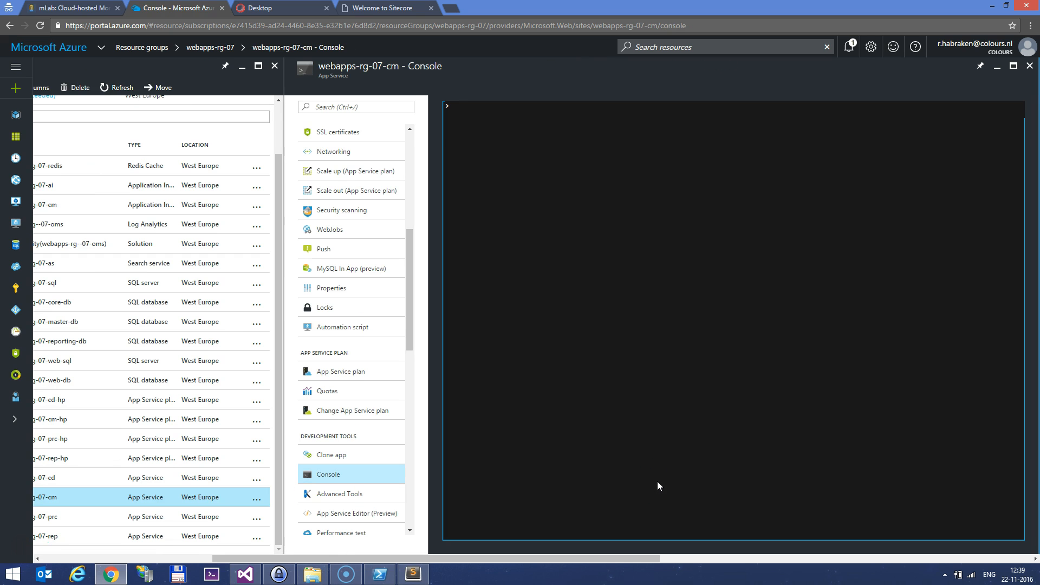
left_click(646, 479)
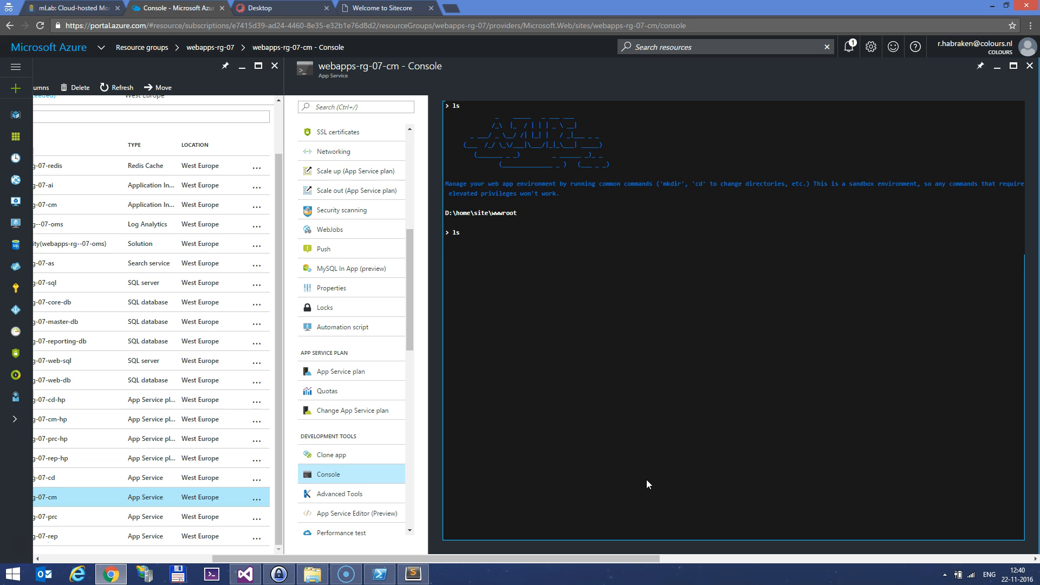
Run cd App_Config, ls and 'type ConnectionStrings.config' to show the deployed connection strings
type("cd App_Config")
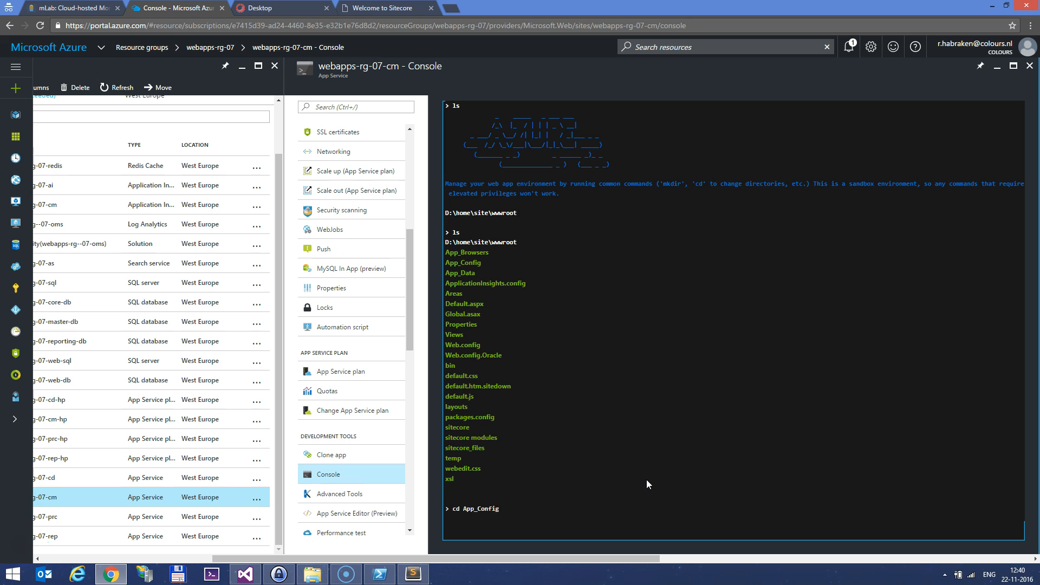
key("Return")
type("ls")
key("Return")
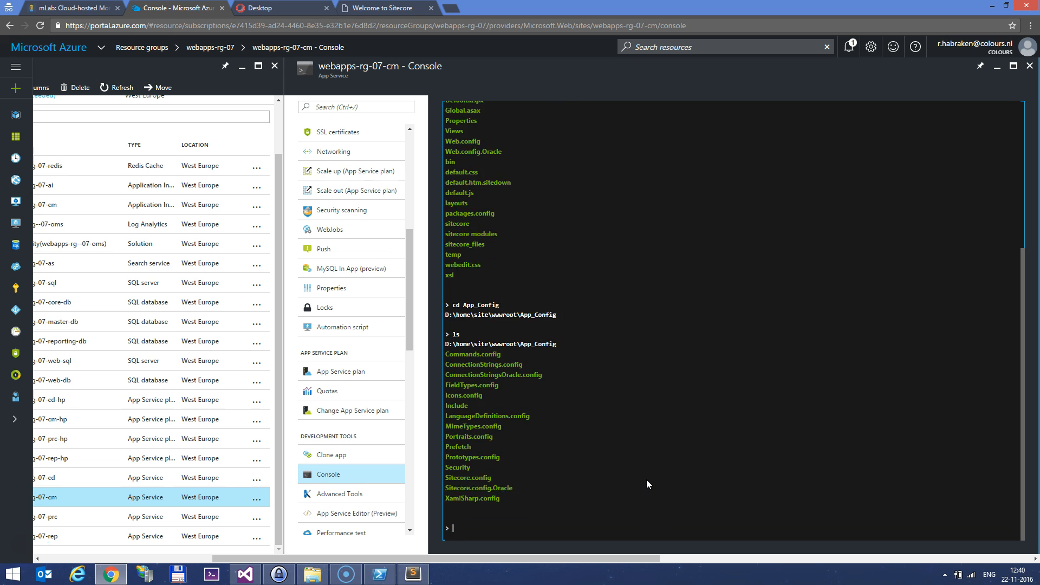
type("type ConnectionStrings.config")
key("Return")
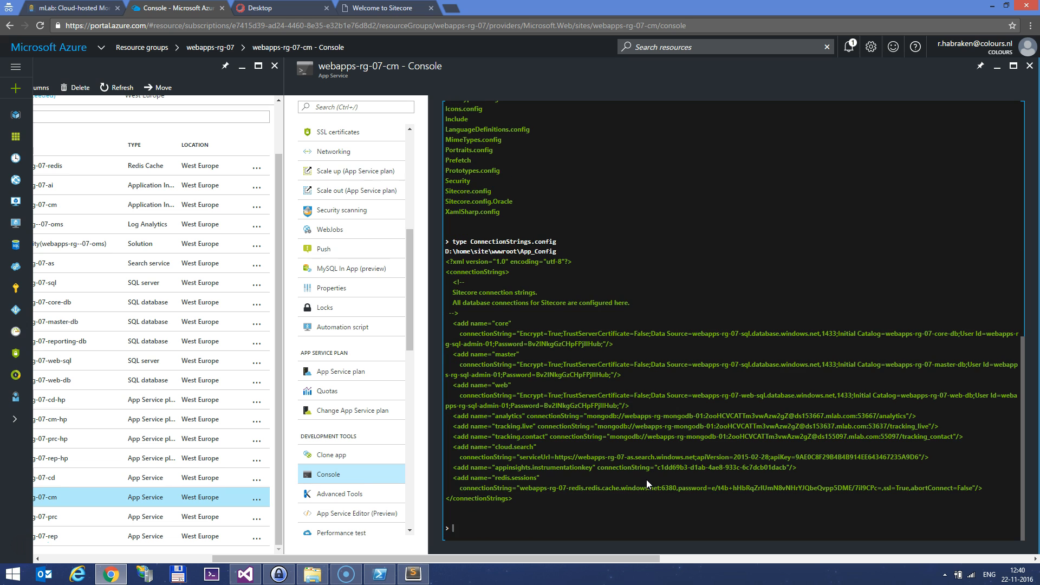
left_click(245, 573)
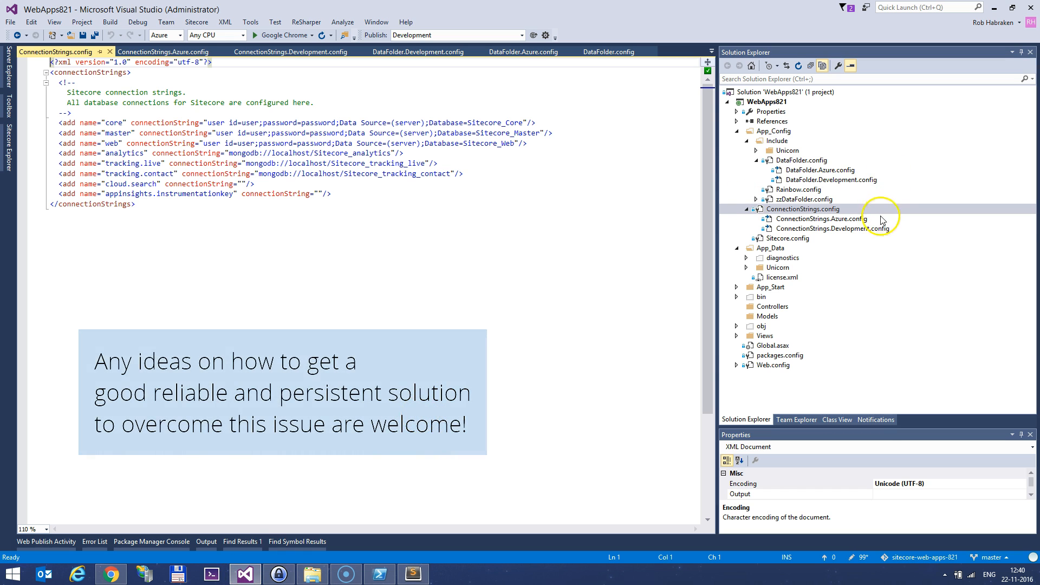
Review ConnectionStrings.Development.config and ConnectionStrings.Azure.config, then return to the Sitecore welcome page
double_click(876, 230)
double_click(867, 219)
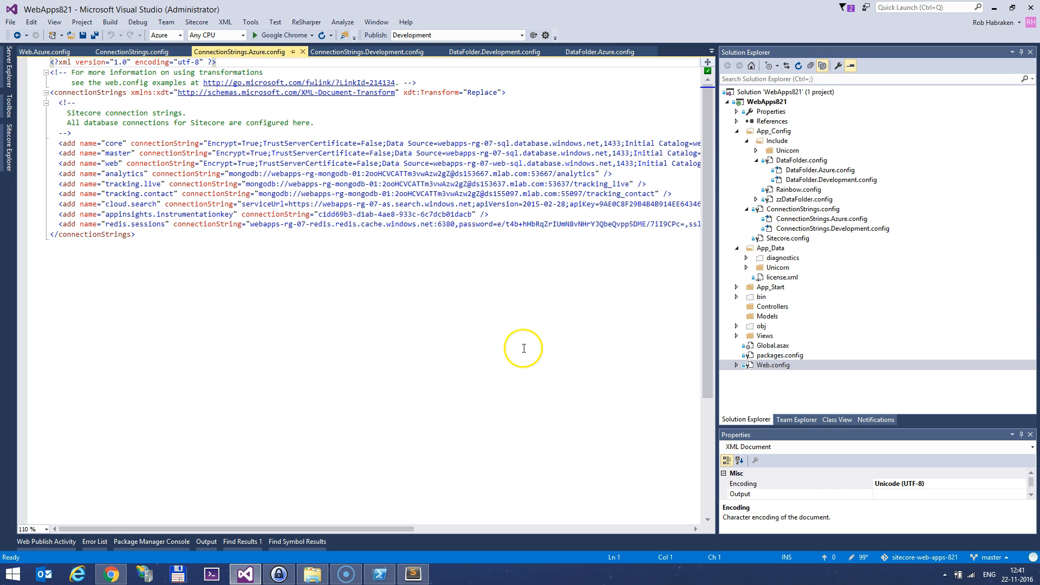
left_click(111, 574)
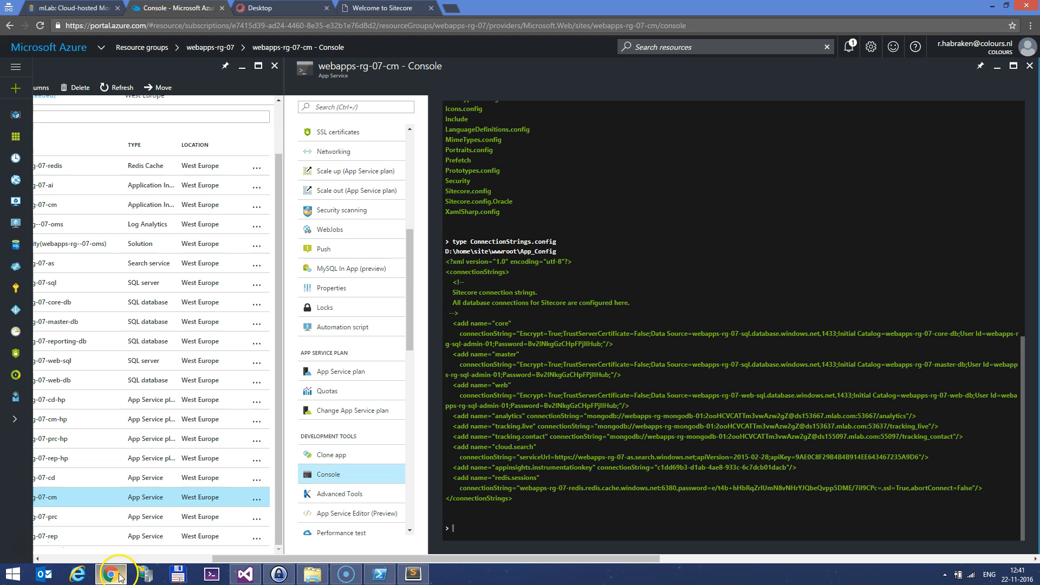
left_click(382, 7)
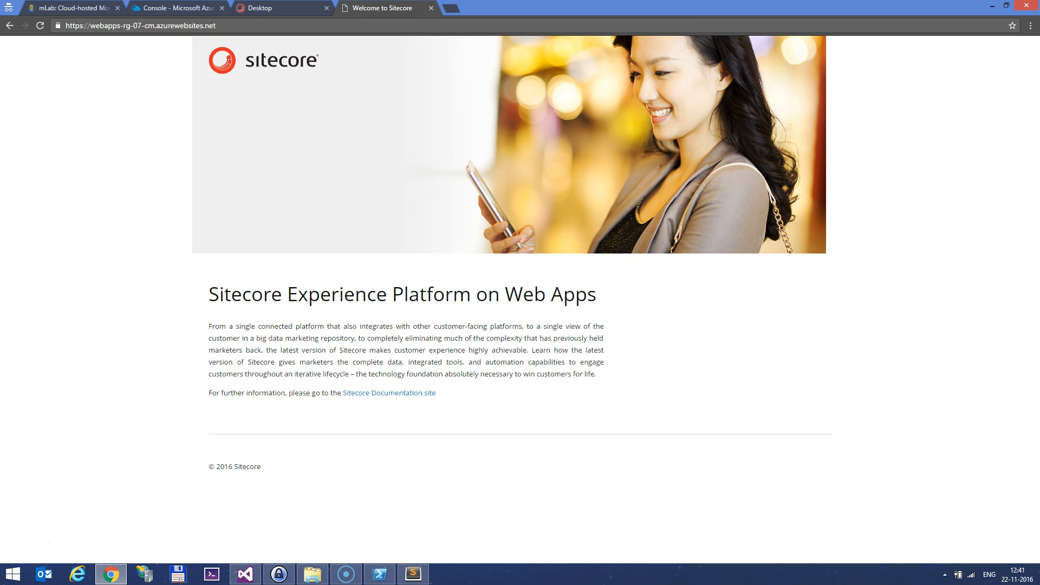